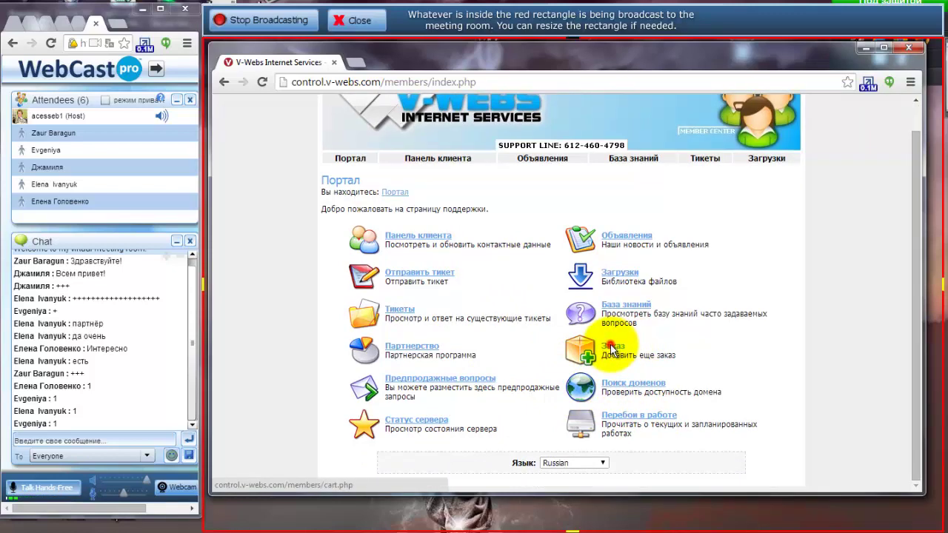
pyautogui.click(637, 347)
pyautogui.scroll(-6, 502, 328)
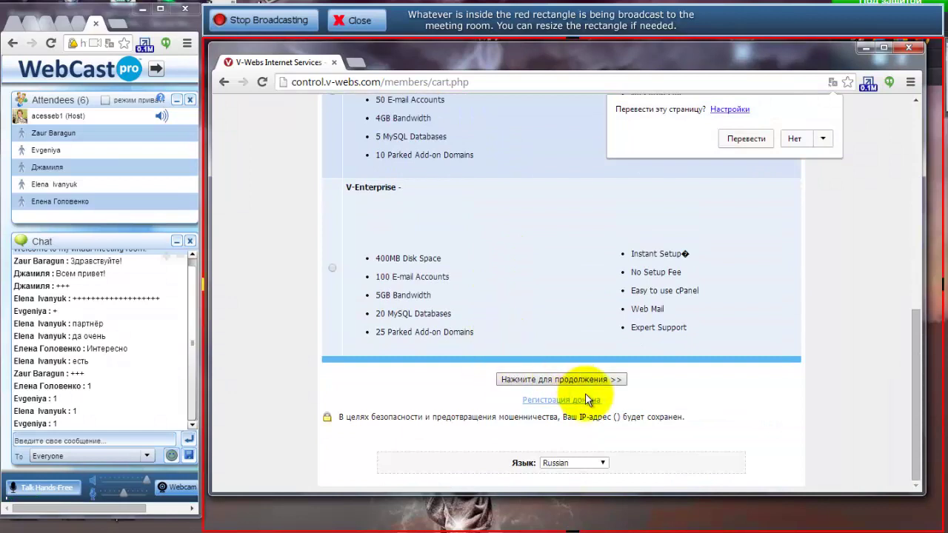
pyautogui.click(557, 401)
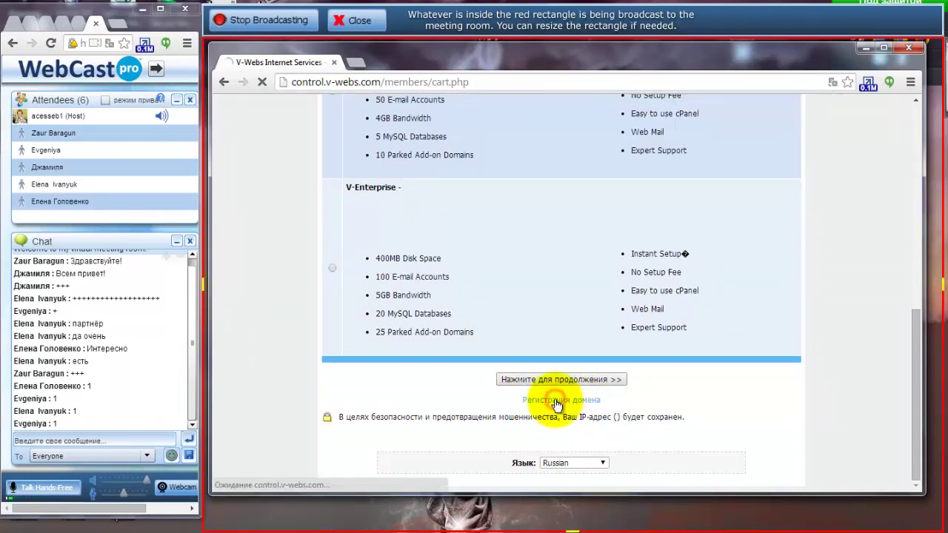
pyautogui.click(491, 315)
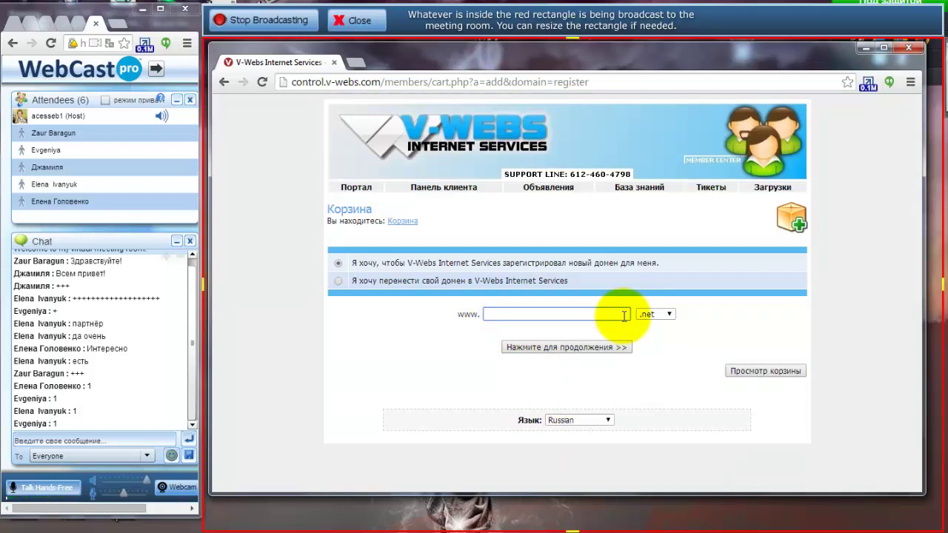
# Load acesse.com in a new tab, go to Acesse Marketing and switch the site to Русский.
pyautogui.click(355, 64)
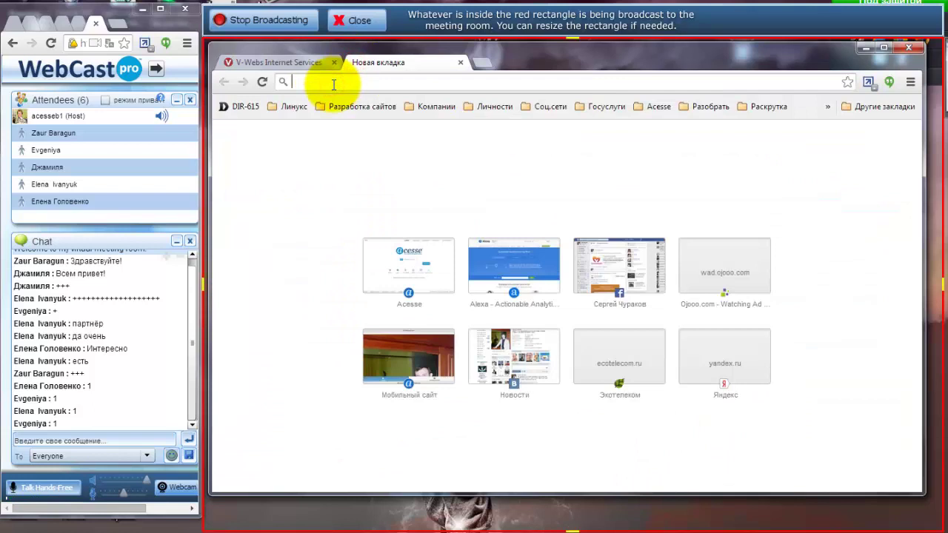
pyautogui.write('acesse.com')
pyautogui.press('Return')
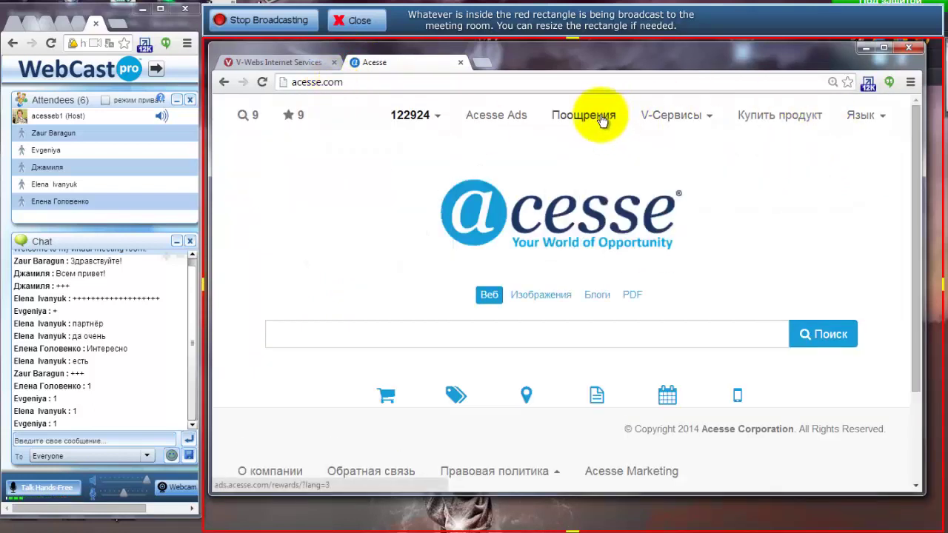
pyautogui.click(629, 470)
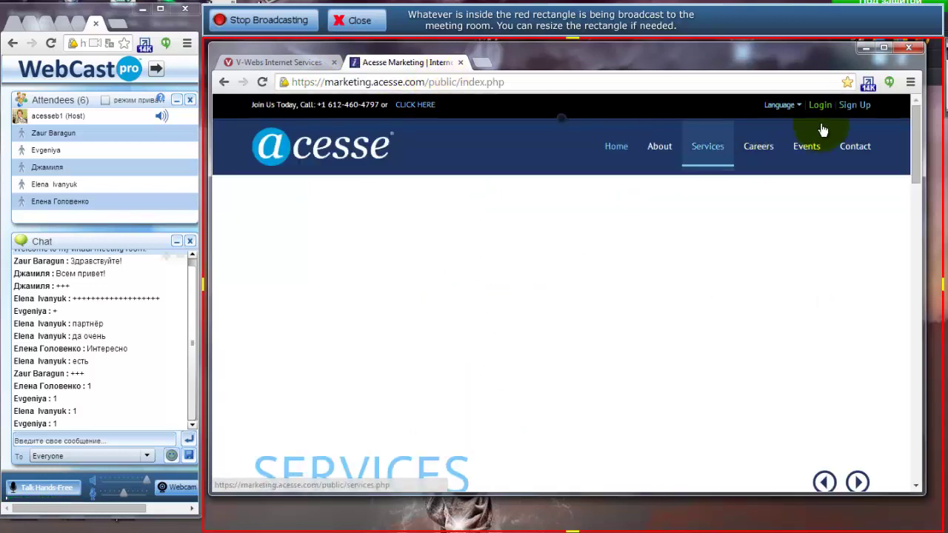
pyautogui.click(799, 138)
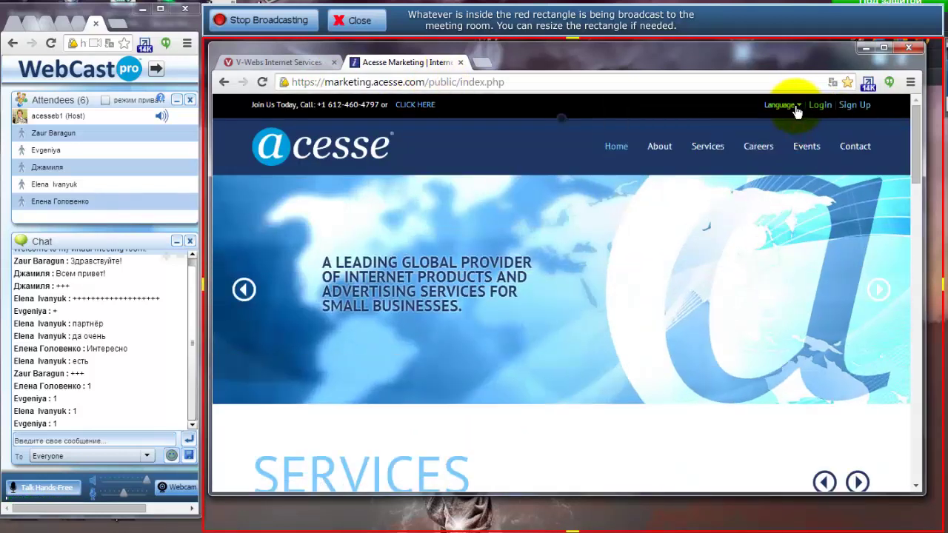
pyautogui.click(794, 106)
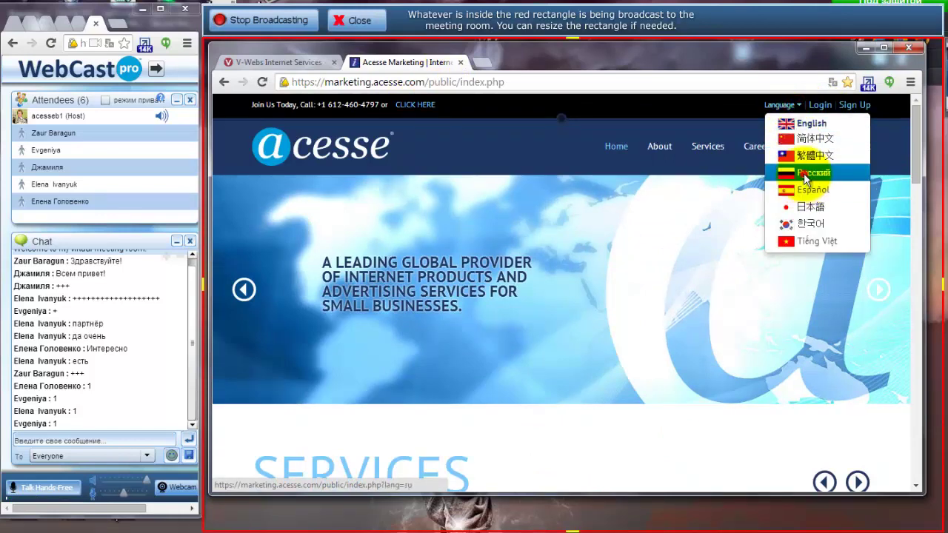
pyautogui.click(804, 174)
# Log into the member back office with the saved login, password and captcha.
pyautogui.click(793, 105)
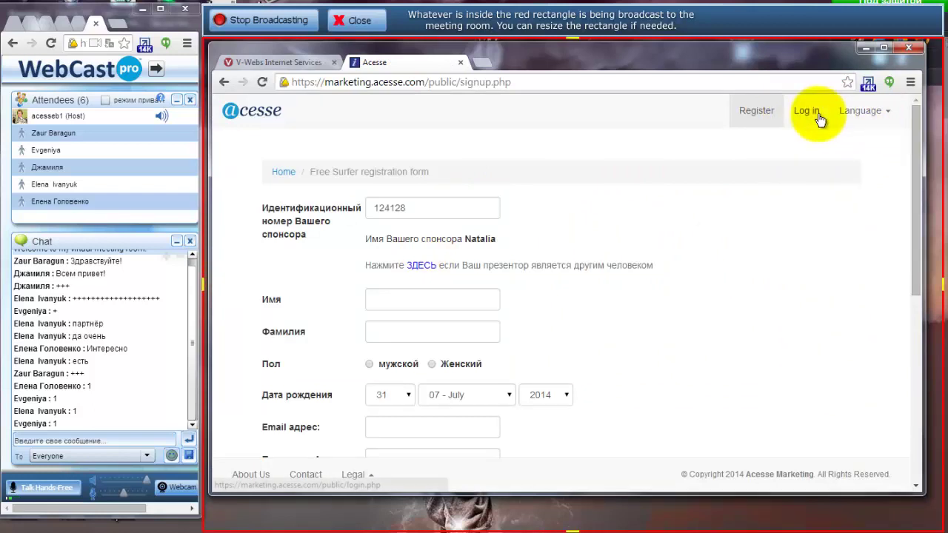
pyautogui.click(813, 117)
pyautogui.click(539, 222)
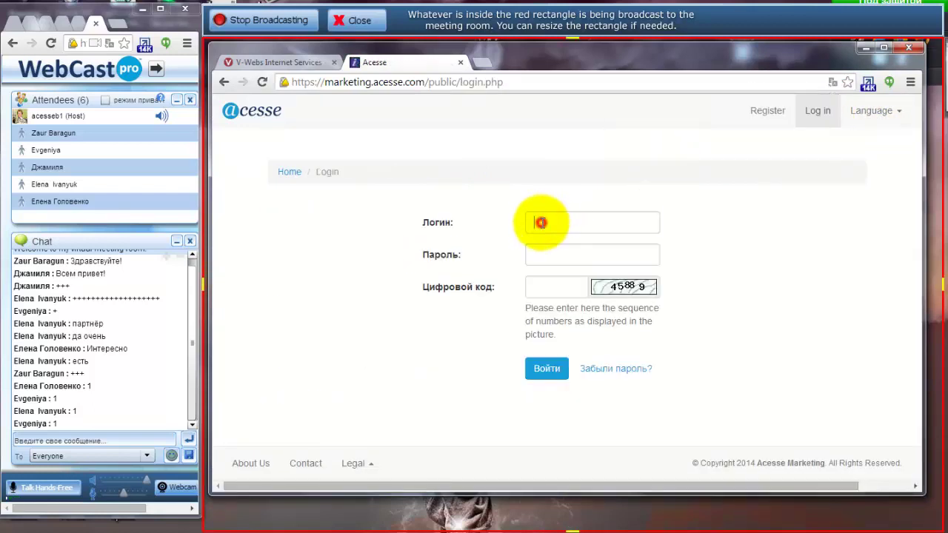
pyautogui.click(547, 244)
pyautogui.click(546, 253)
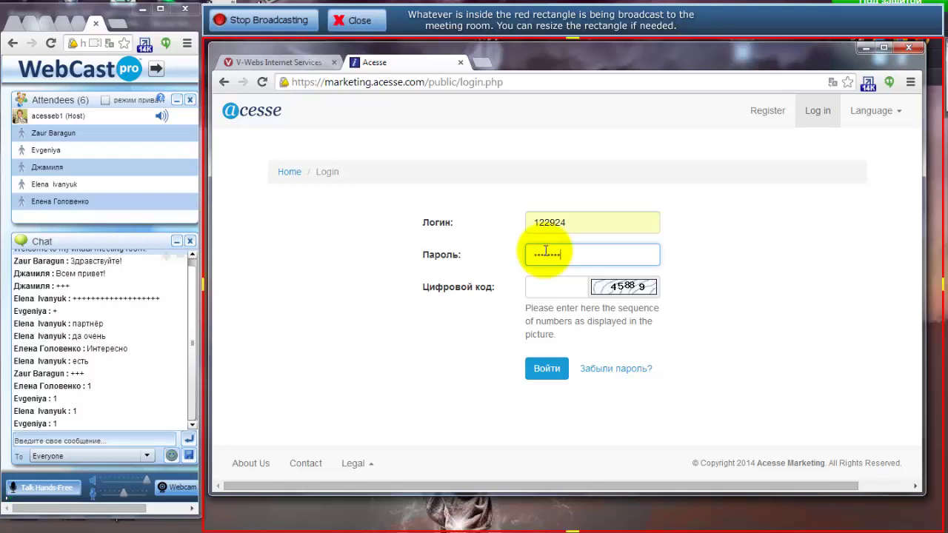
pyautogui.press('Tab')
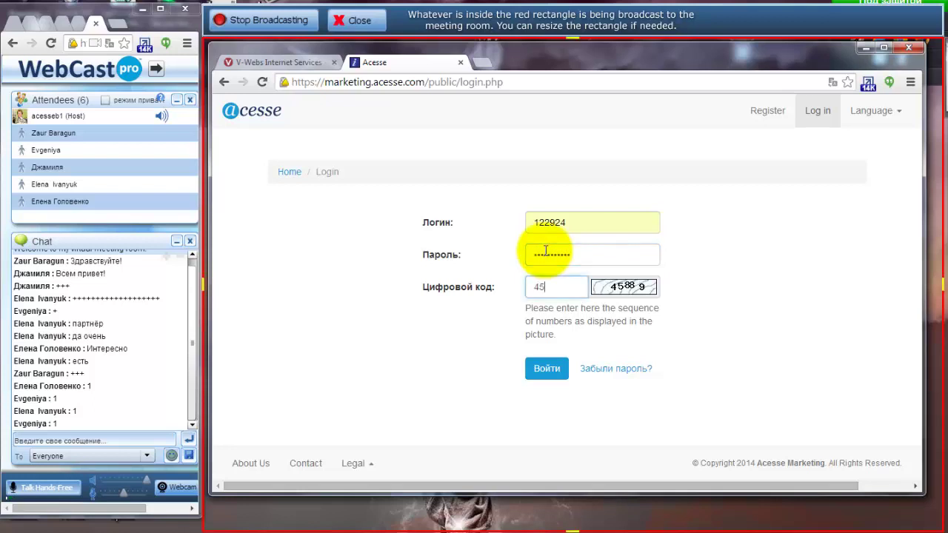
pyautogui.press('Return')
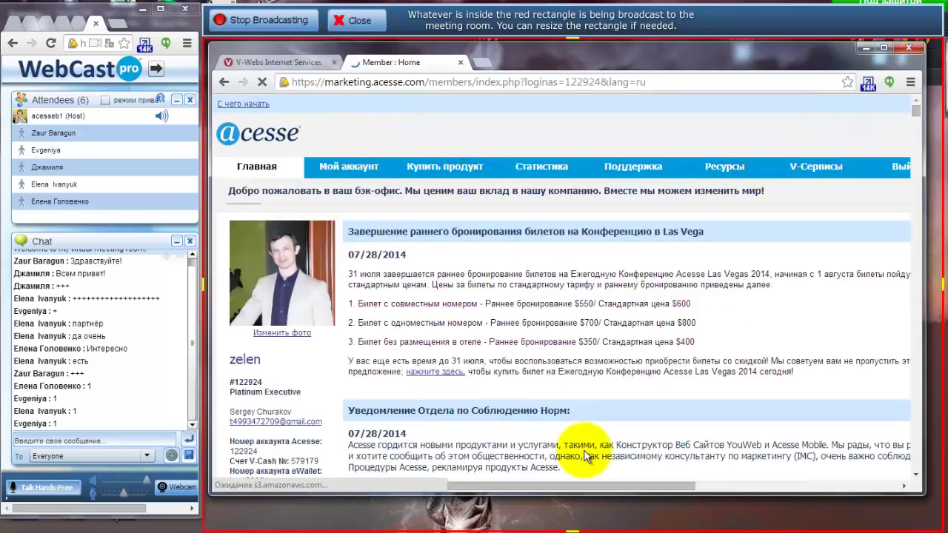
# Open the V-Сервисы page and launch the V-Webs service.
pyautogui.moveTo(550, 488); pyautogui.dragTo(658, 480)
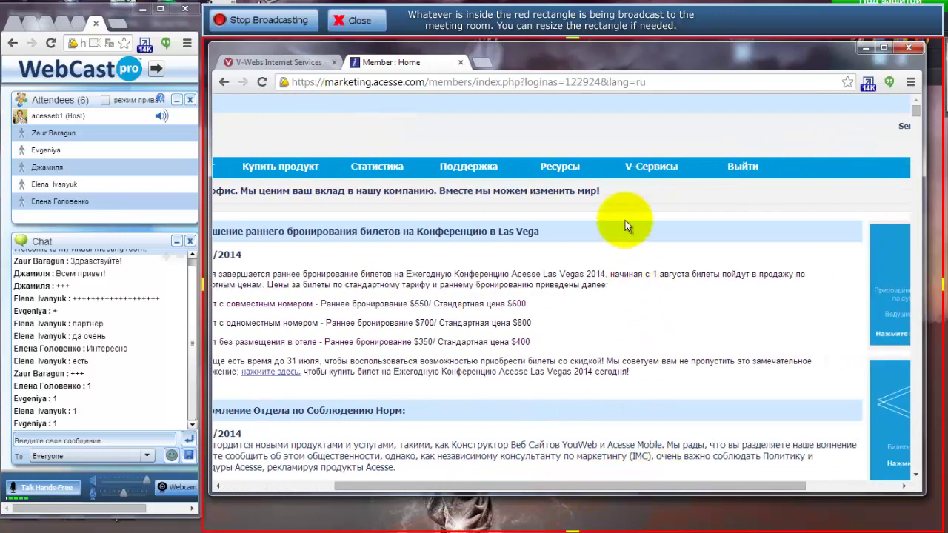
pyautogui.click(646, 167)
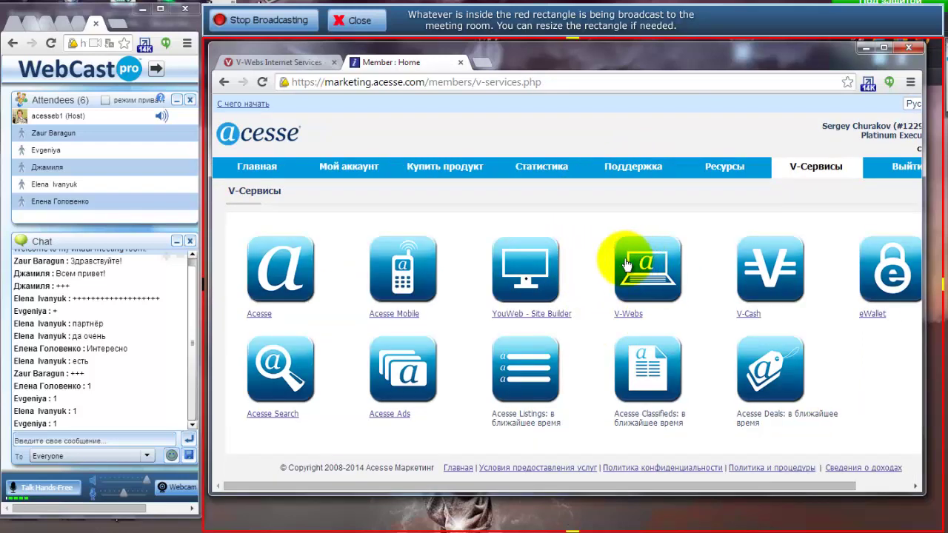
pyautogui.click(641, 273)
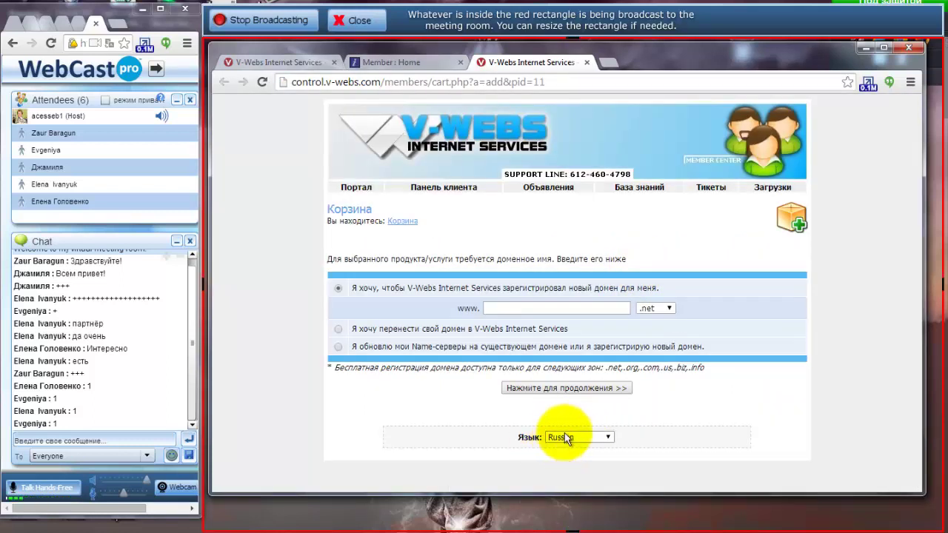
# Keep Russian as the cart language and enter webservis as the new .net domain.
pyautogui.click(605, 437)
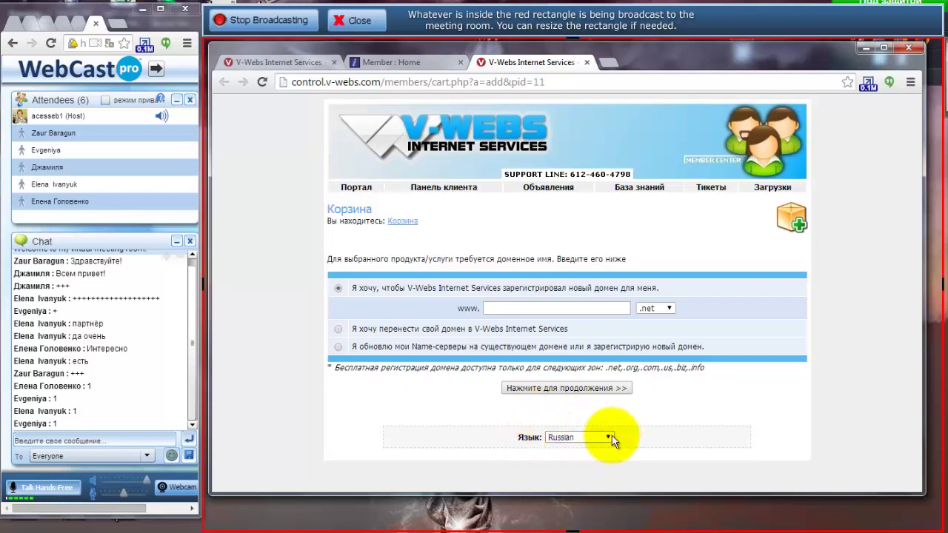
pyautogui.click(605, 438)
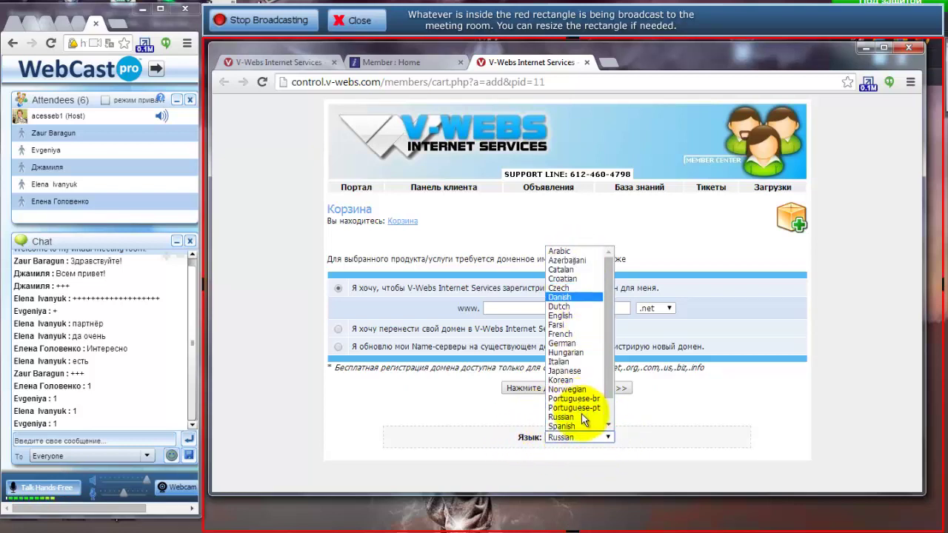
pyautogui.click(641, 415)
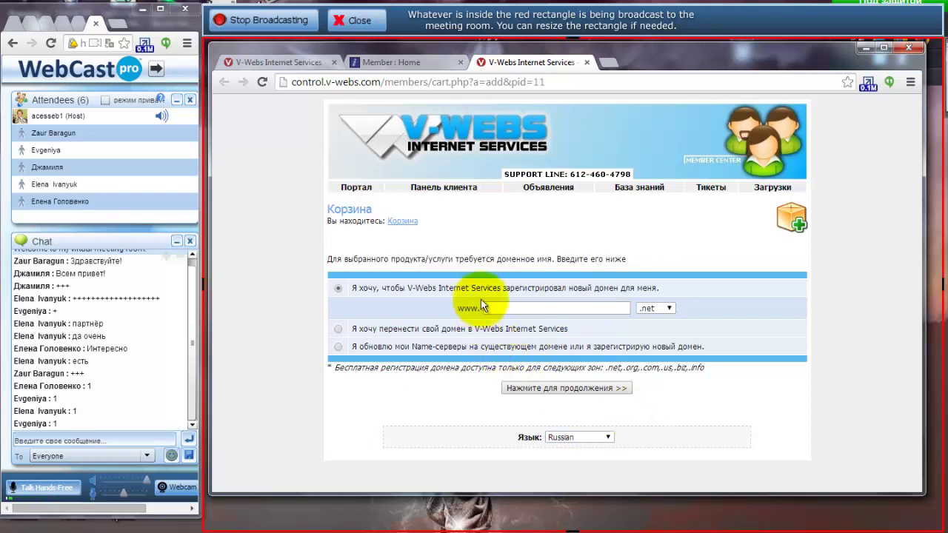
pyautogui.click(491, 308)
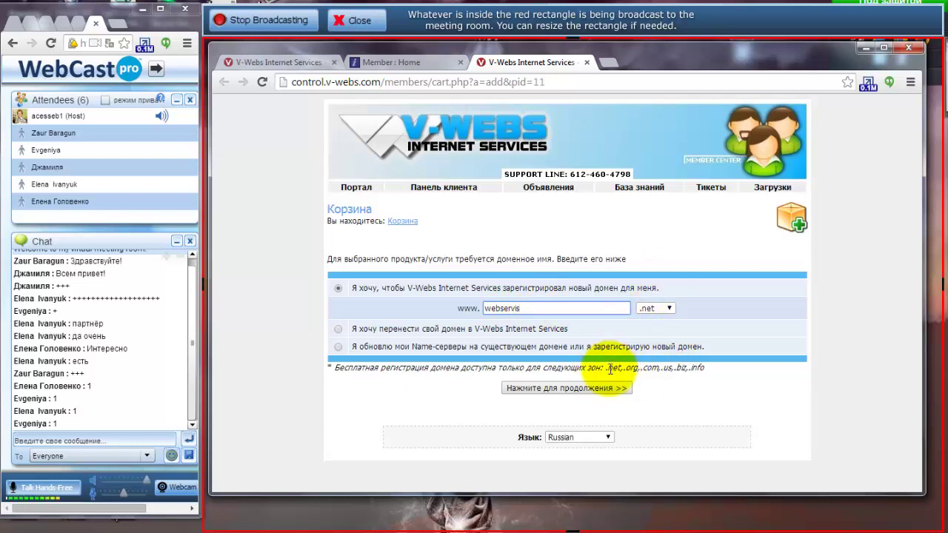
pyautogui.moveTo(606, 368); pyautogui.dragTo(709, 370)
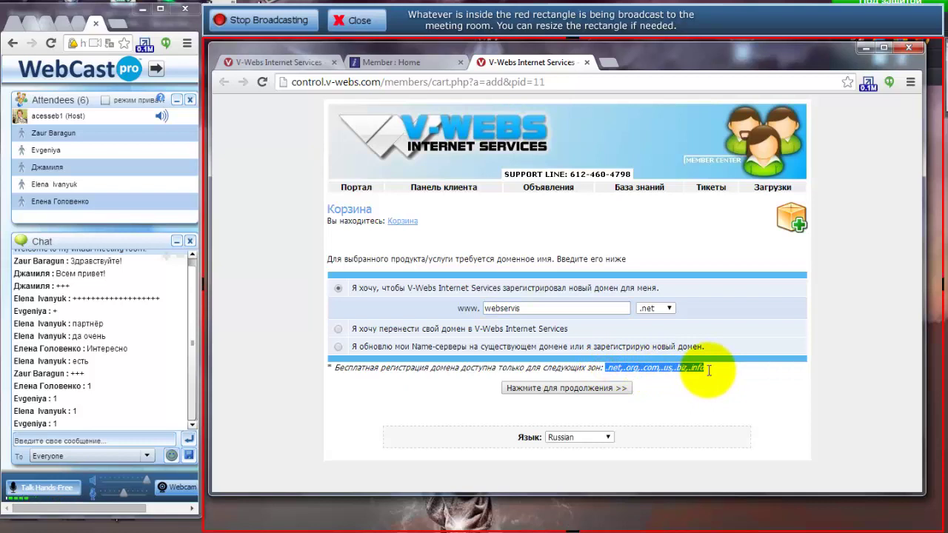
# Check webservis availability: .net and .org are taken, .us is free.
pyautogui.click(537, 389)
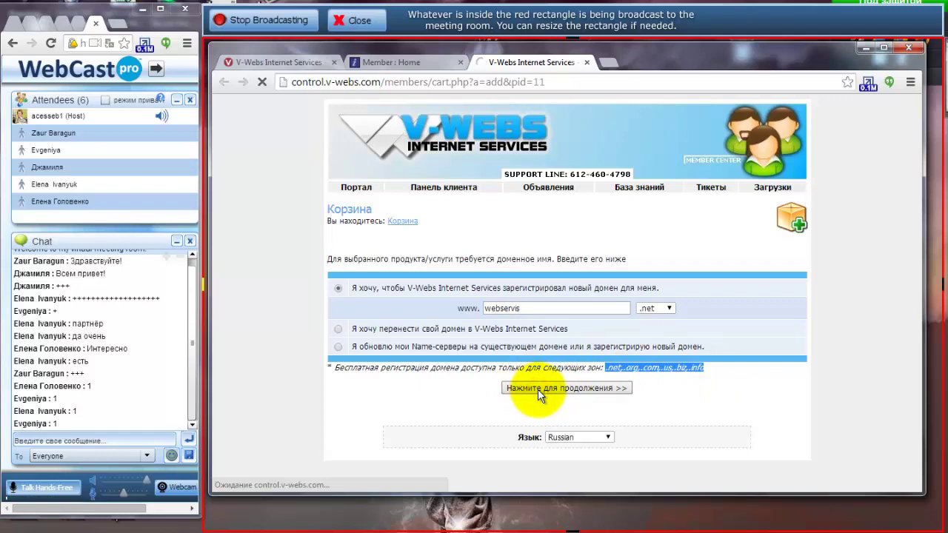
pyautogui.scroll(-2, 381, 333)
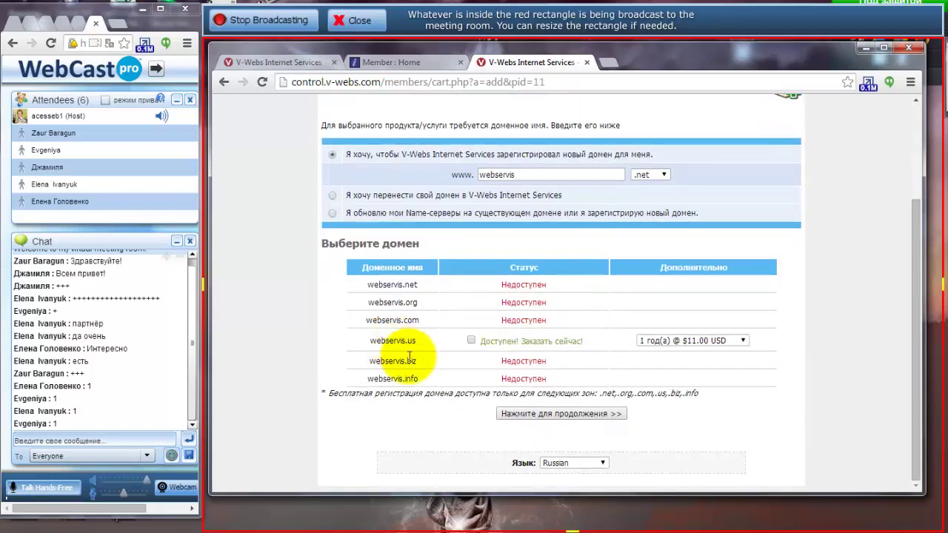
pyautogui.click(411, 286)
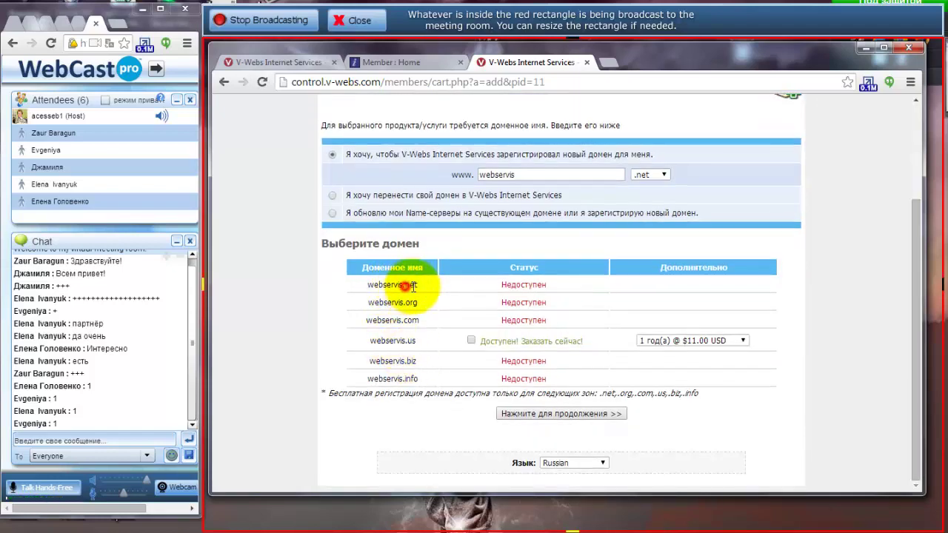
pyautogui.click(407, 302)
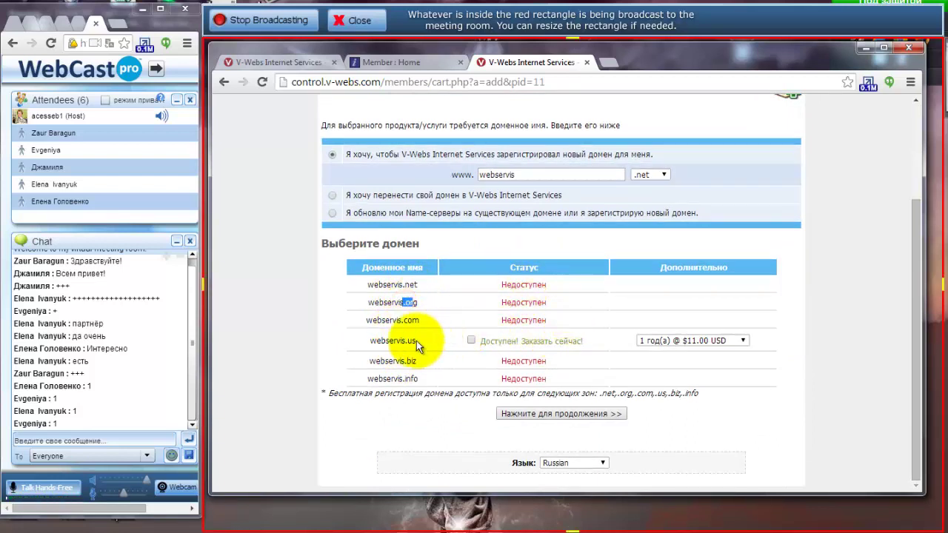
pyautogui.moveTo(370, 342); pyautogui.dragTo(421, 348)
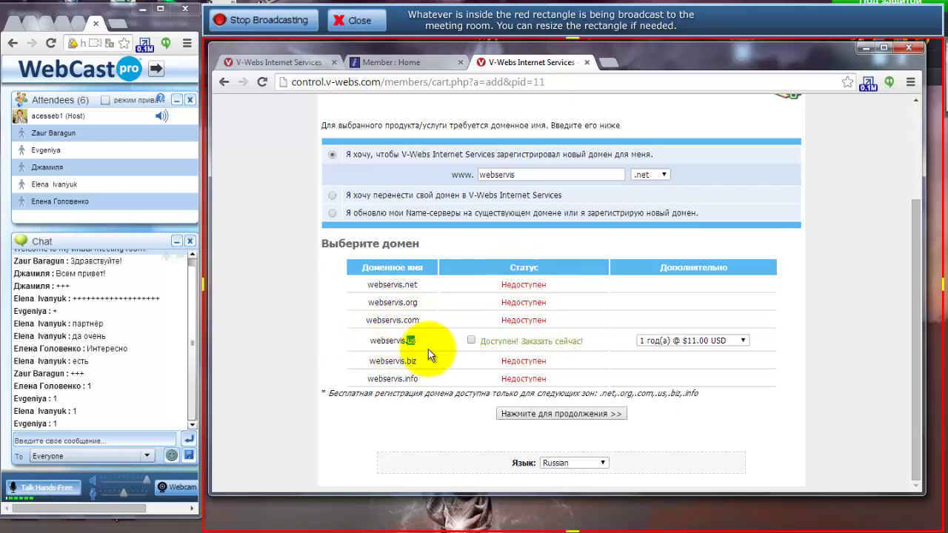
pyautogui.rightClick(413, 343)
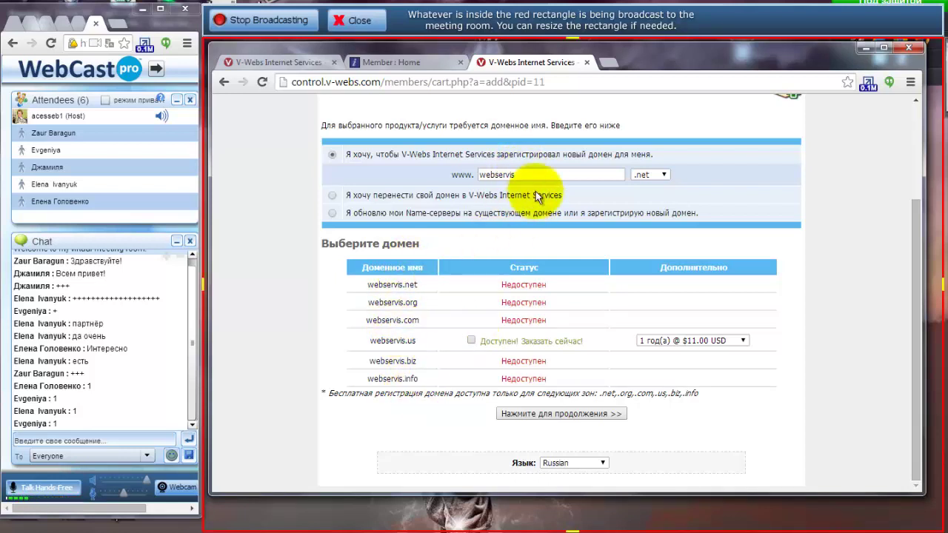
# Change the name to webservis12 with the .com zone and recheck availability.
pyautogui.moveTo(529, 174); pyautogui.dragTo(472, 175)
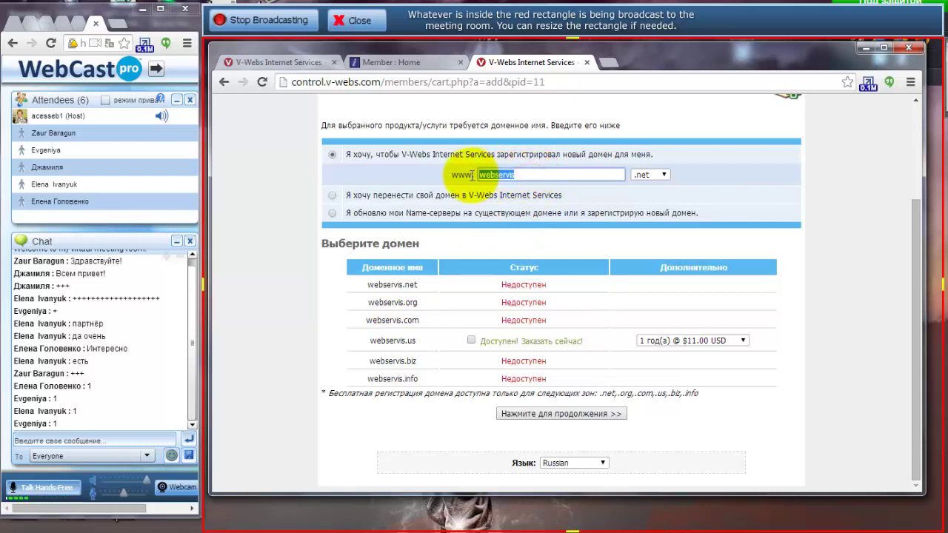
pyautogui.click(536, 175)
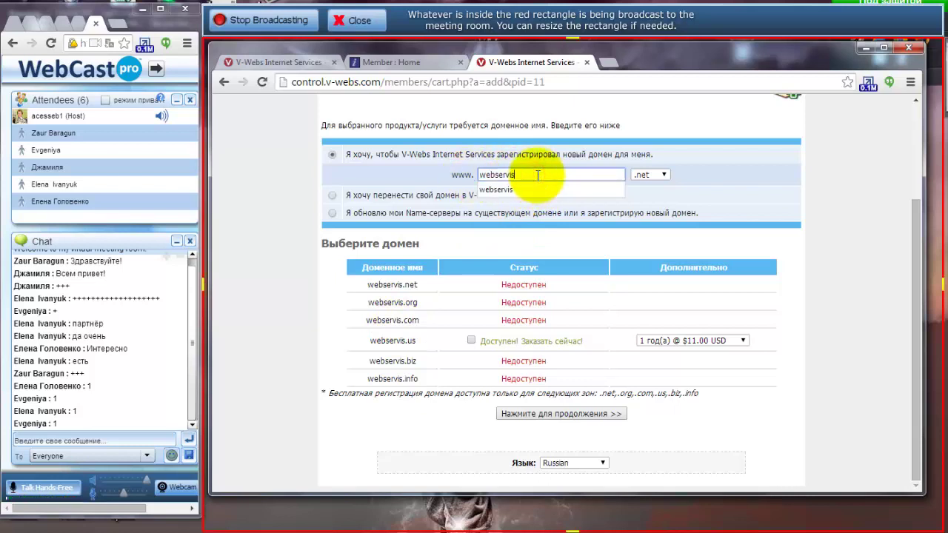
pyautogui.write('12')
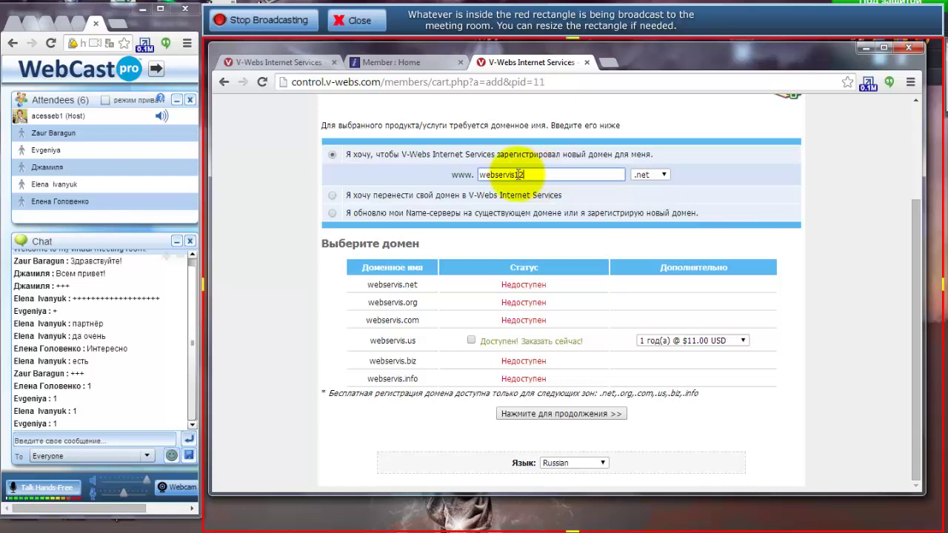
pyautogui.click(661, 175)
pyautogui.click(649, 205)
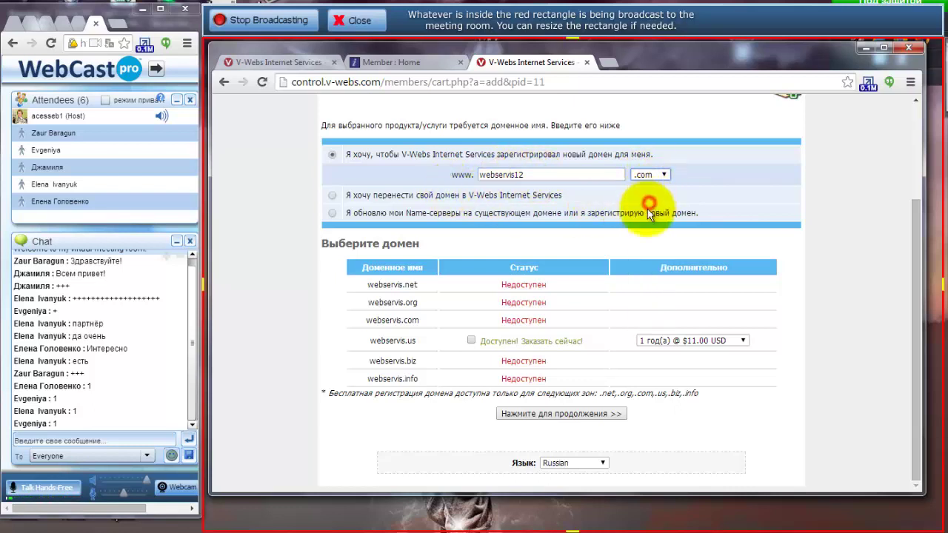
pyautogui.click(547, 413)
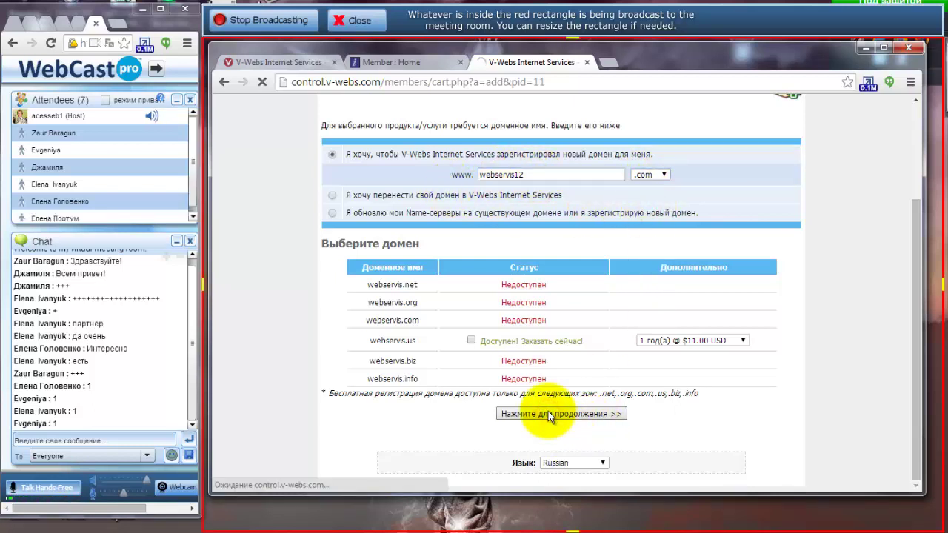
pyautogui.scroll(-3, 393, 318)
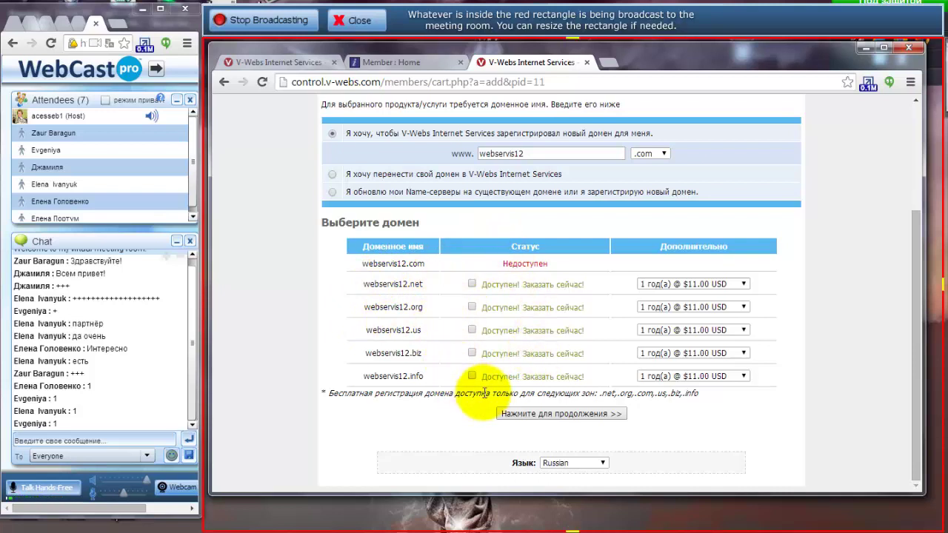
# Select the available webservis12.net for free registration and proceed to product configuration.
pyautogui.doubleClick(417, 283)
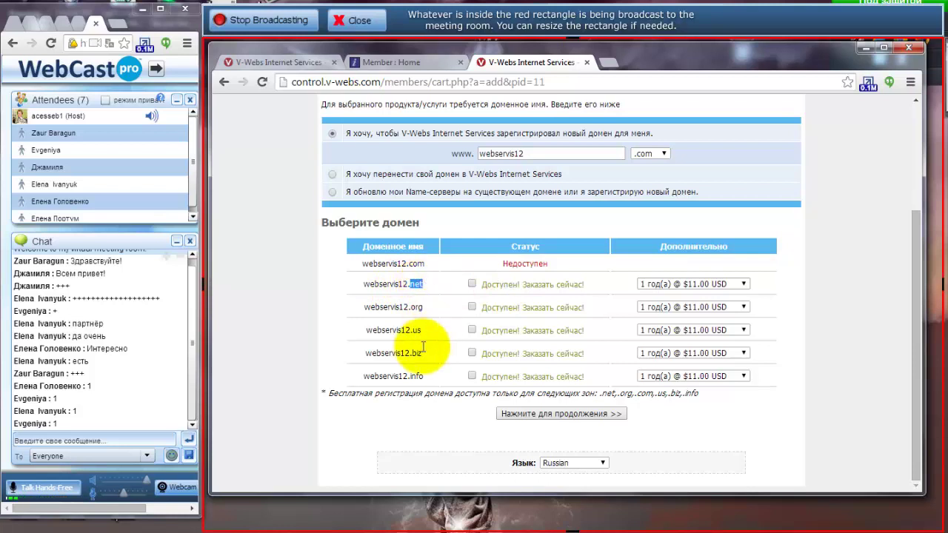
pyautogui.click(411, 347)
pyautogui.click(416, 376)
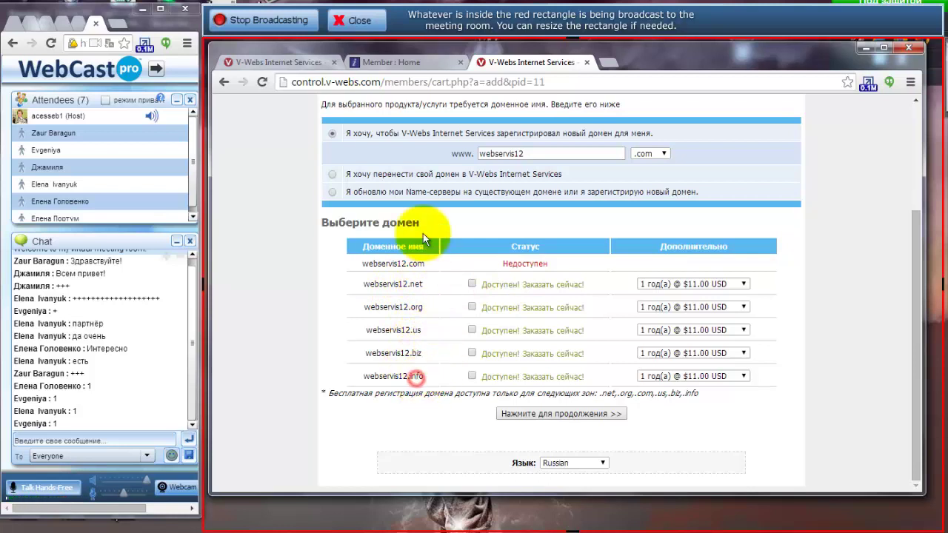
pyautogui.click(472, 284)
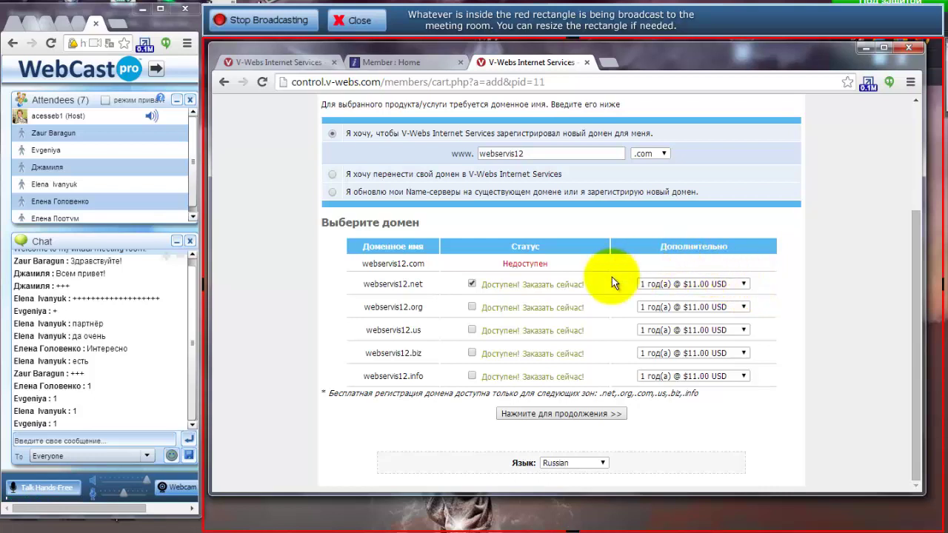
pyautogui.click(560, 413)
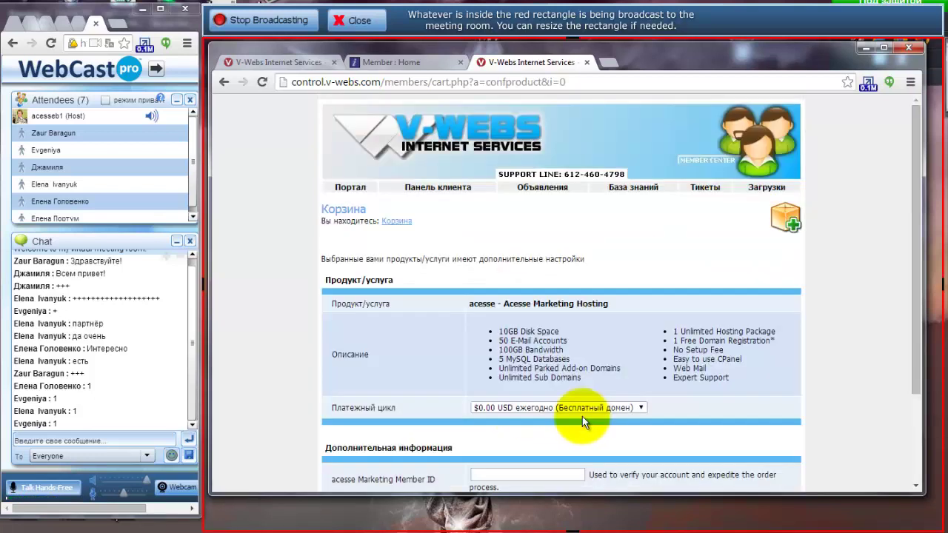
# Enter the Acesse Marketing member ID and add the hosting plan to the cart.
pyautogui.scroll(-2, 437, 332)
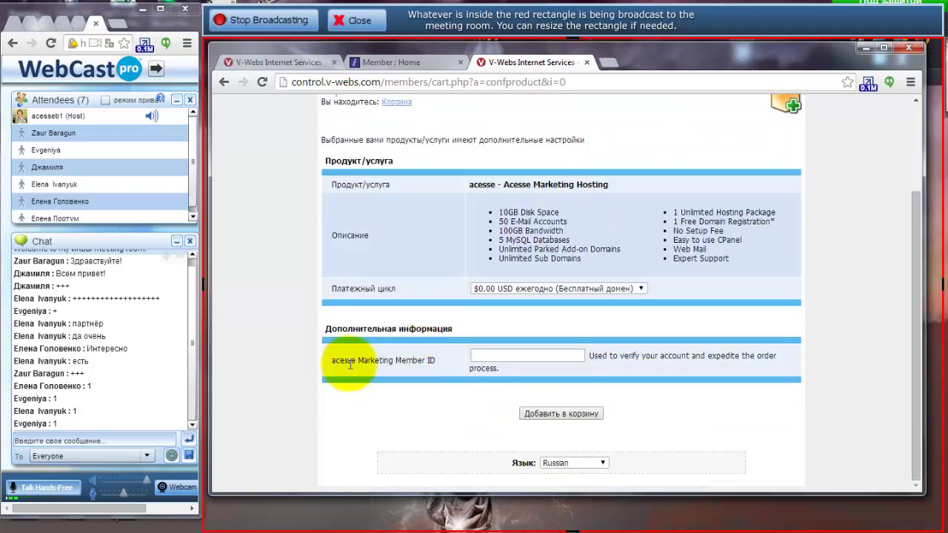
pyautogui.moveTo(437, 364); pyautogui.dragTo(345, 366)
pyautogui.click(488, 357)
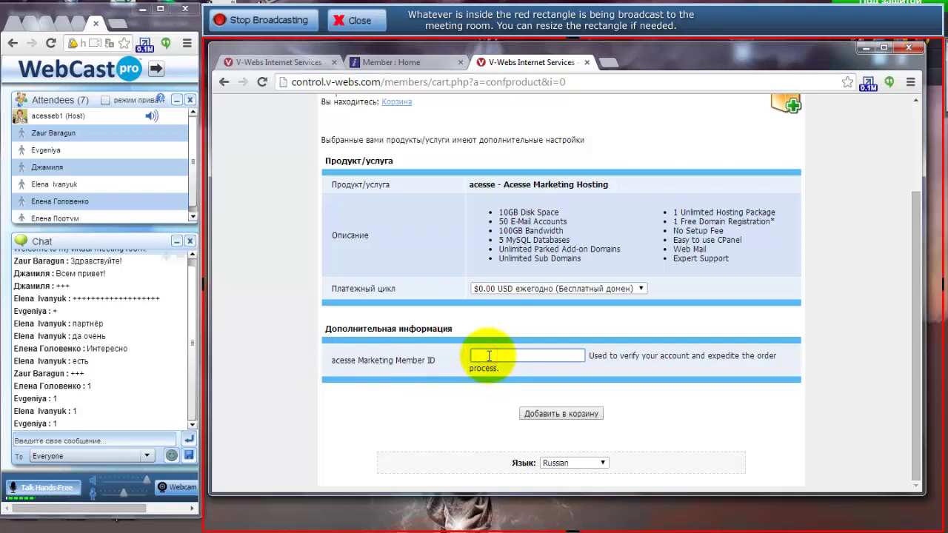
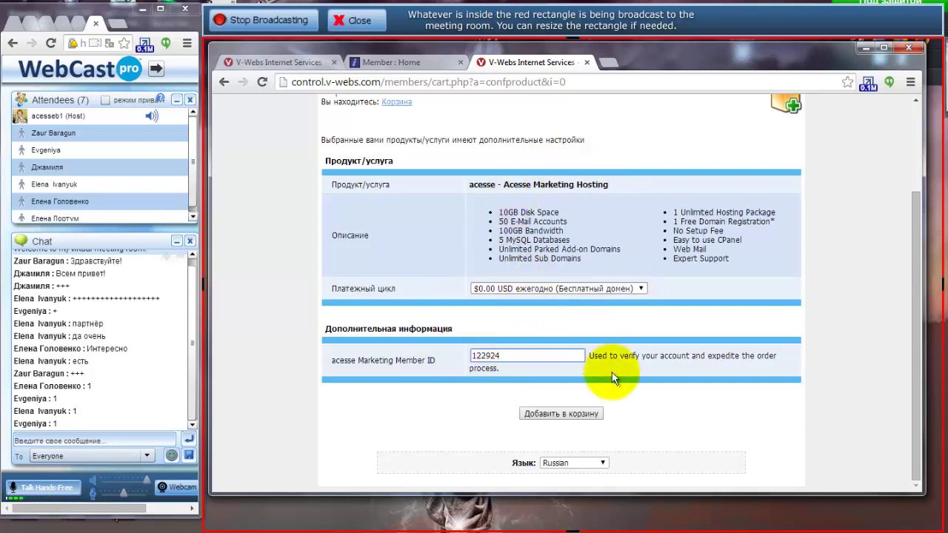
pyautogui.click(554, 413)
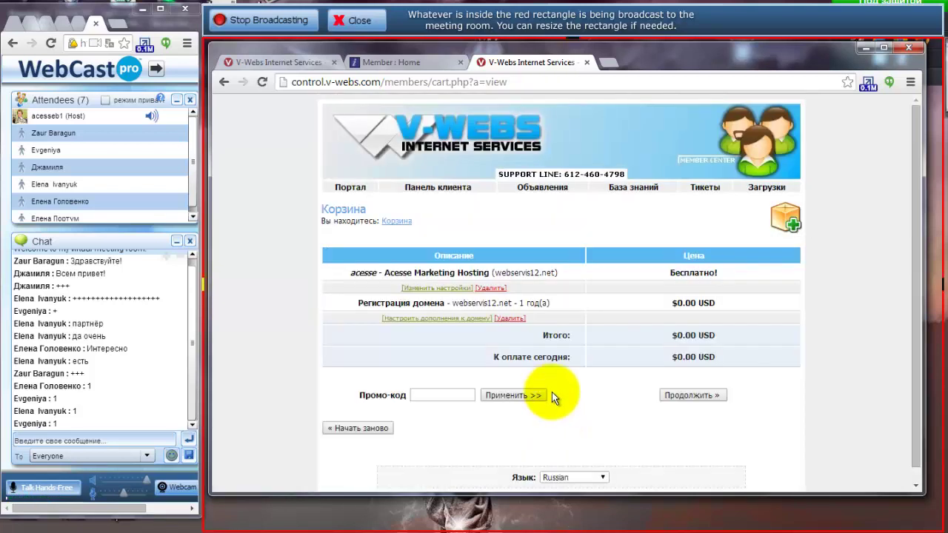
# Review the cart: Acesse Marketing Hosting with webservis12.net at 0.00 USD.
pyautogui.scroll(-1, 551, 392)
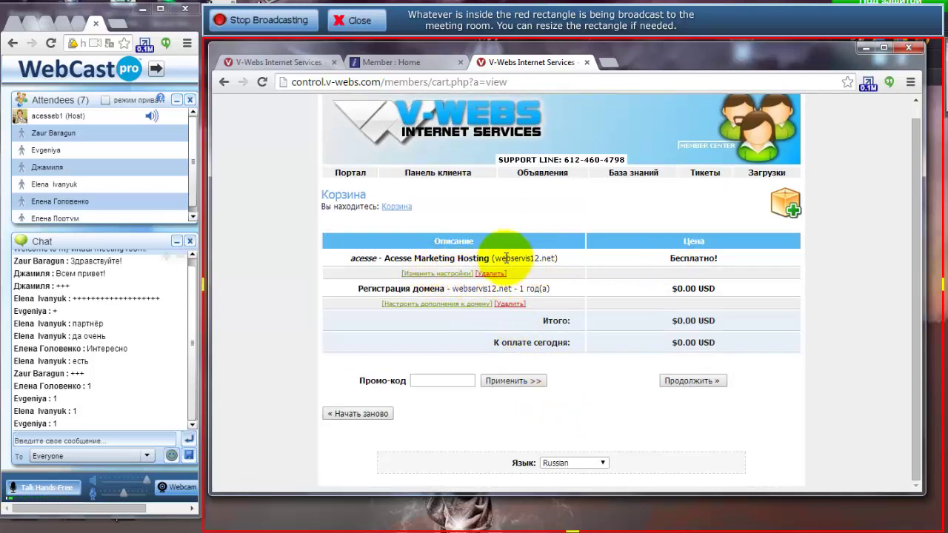
pyautogui.moveTo(352, 258); pyautogui.dragTo(389, 258)
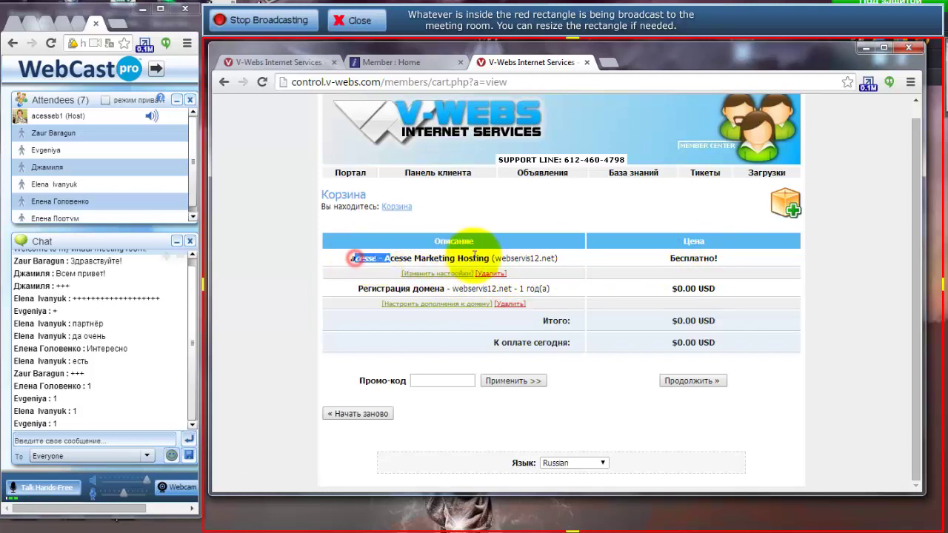
pyautogui.moveTo(474, 256); pyautogui.dragTo(545, 257)
pyautogui.click(531, 258)
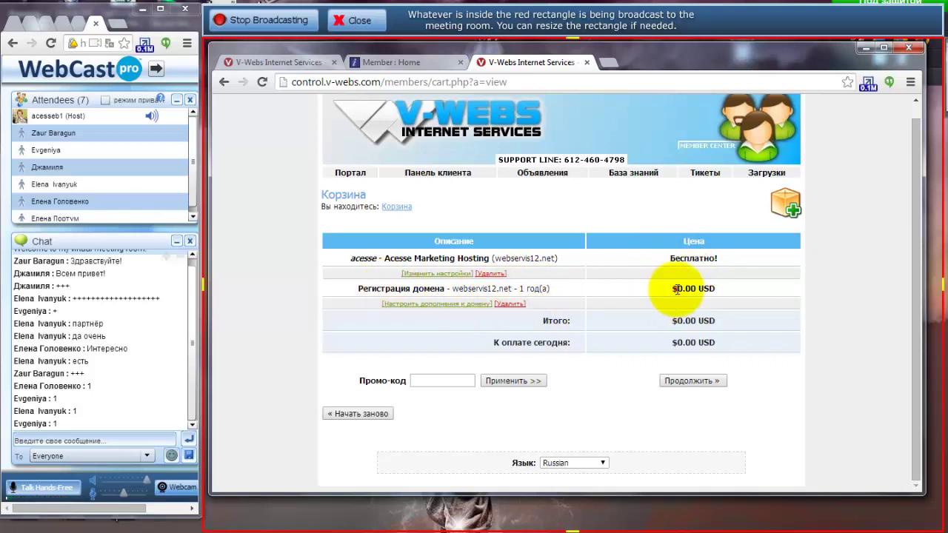
pyautogui.moveTo(676, 288); pyautogui.dragTo(719, 289)
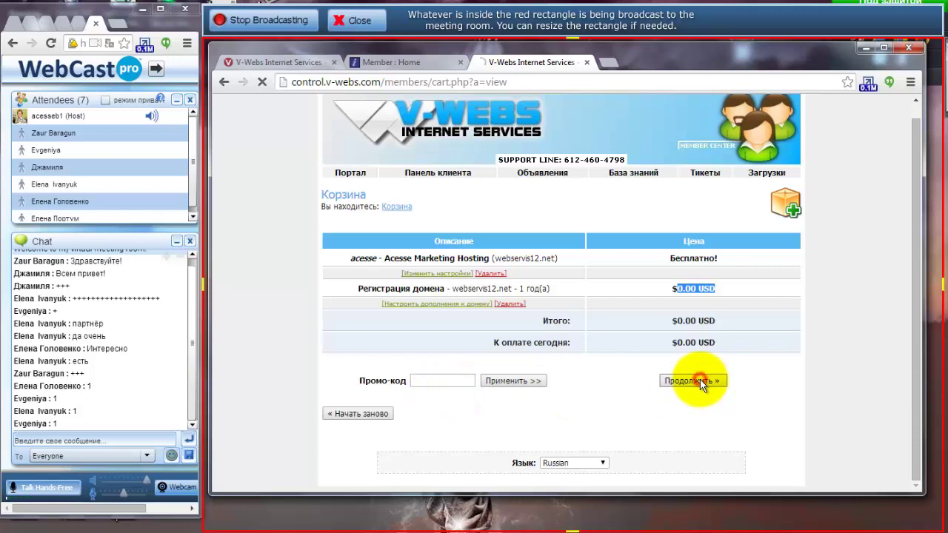
# Scroll through the Ваши данные form, selecting the first and last name fields.
pyautogui.scroll(-5, 573, 355)
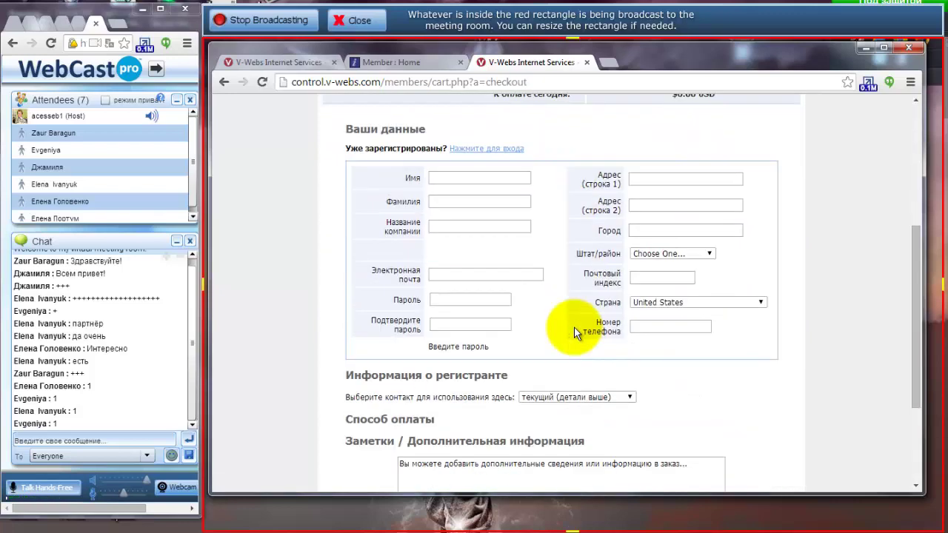
pyautogui.scroll(2, 574, 327)
pyautogui.scroll(-1, 573, 327)
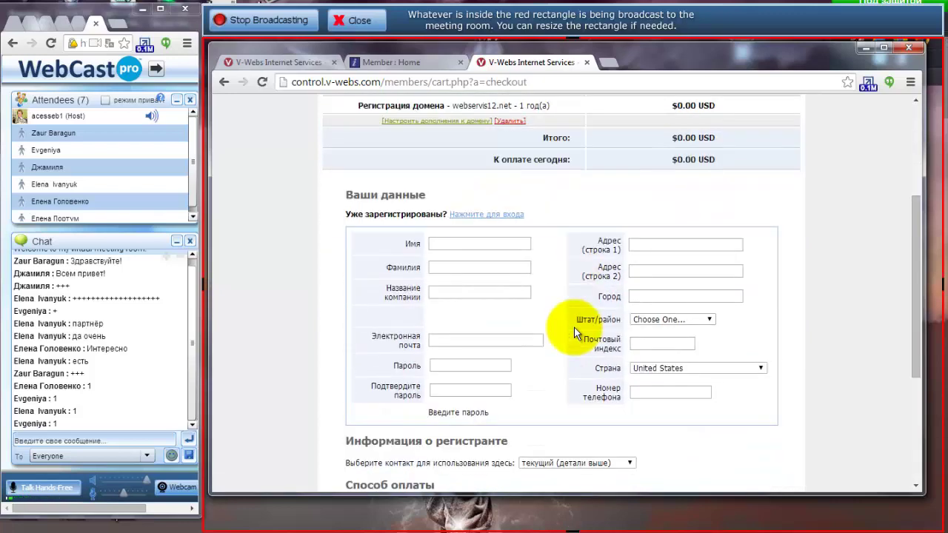
pyautogui.click(437, 243)
pyautogui.click(440, 270)
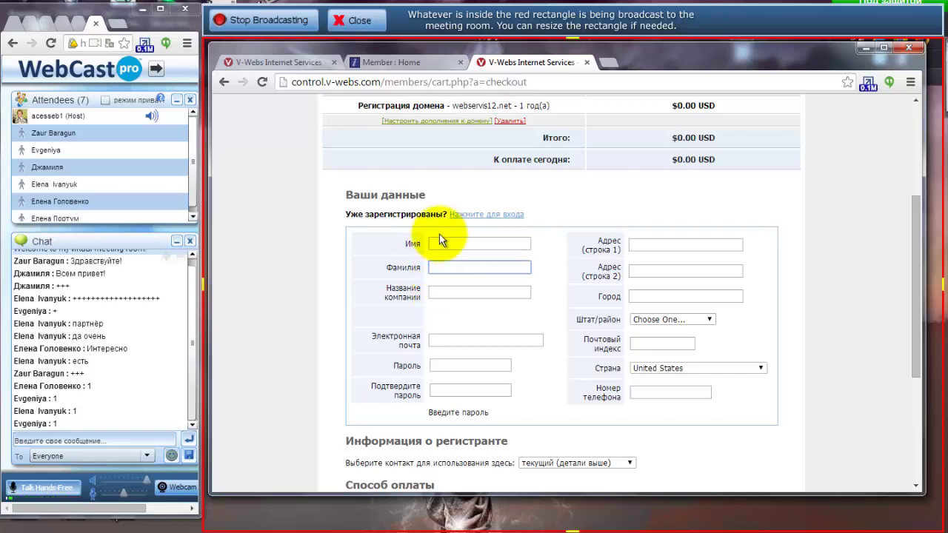
pyautogui.scroll(-2, 626, 333)
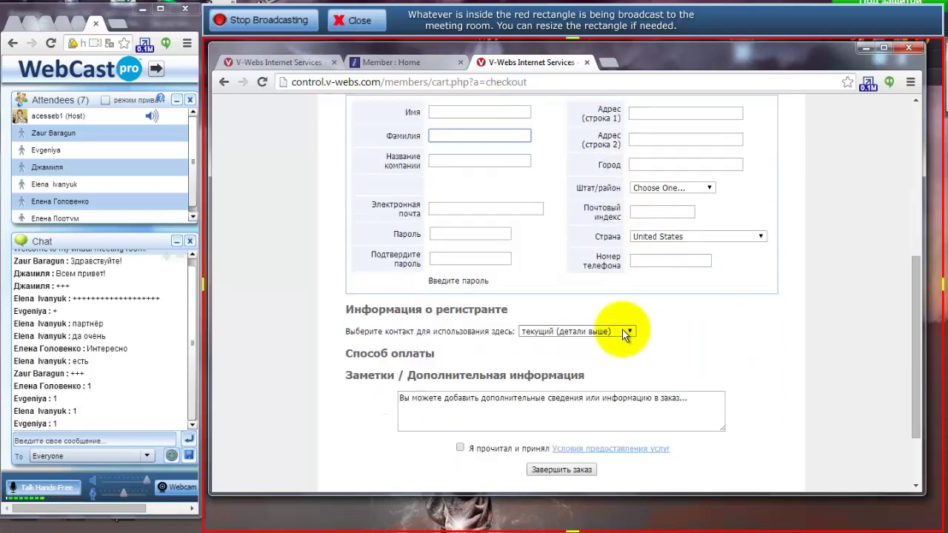
pyautogui.scroll(1, 516, 192)
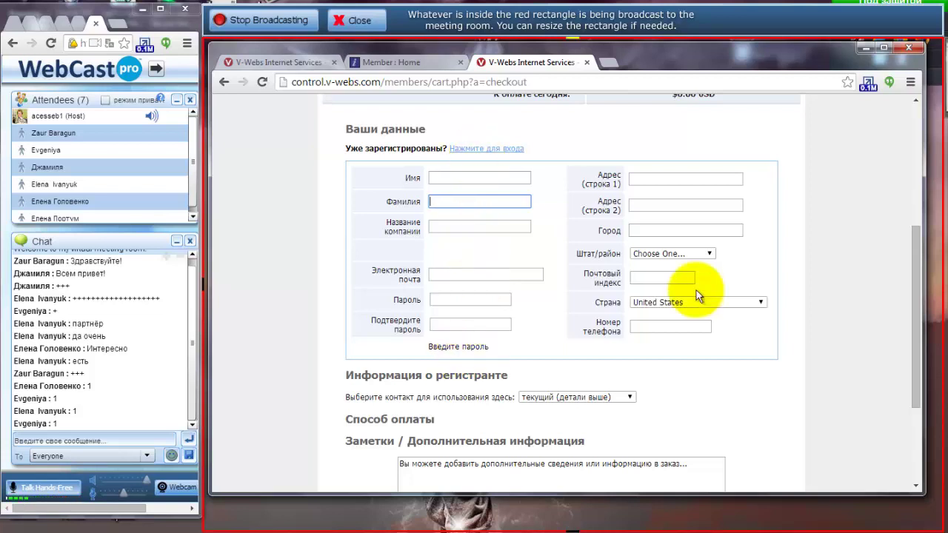
pyautogui.scroll(-2, 552, 335)
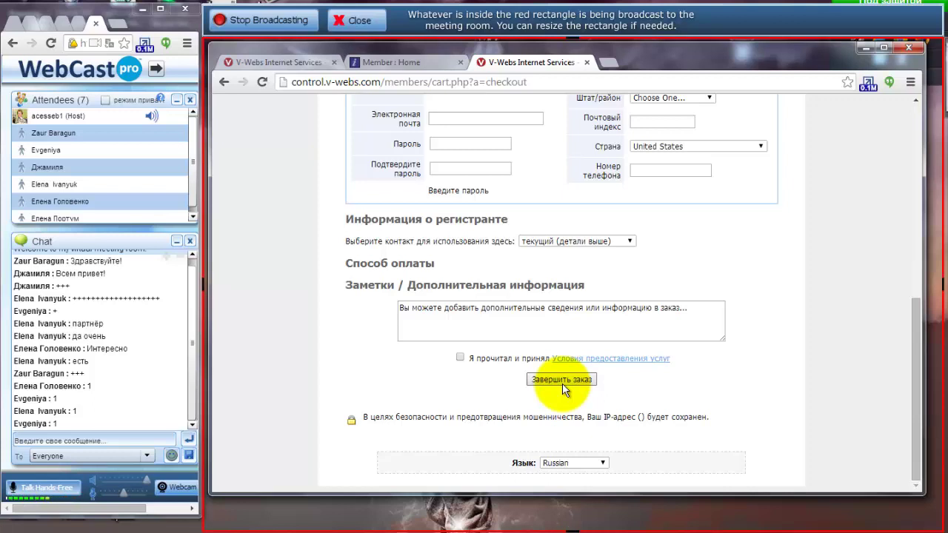
# Attempt Завершить заказ, select the password field, and scroll back to the cart summary.
pyautogui.click(562, 380)
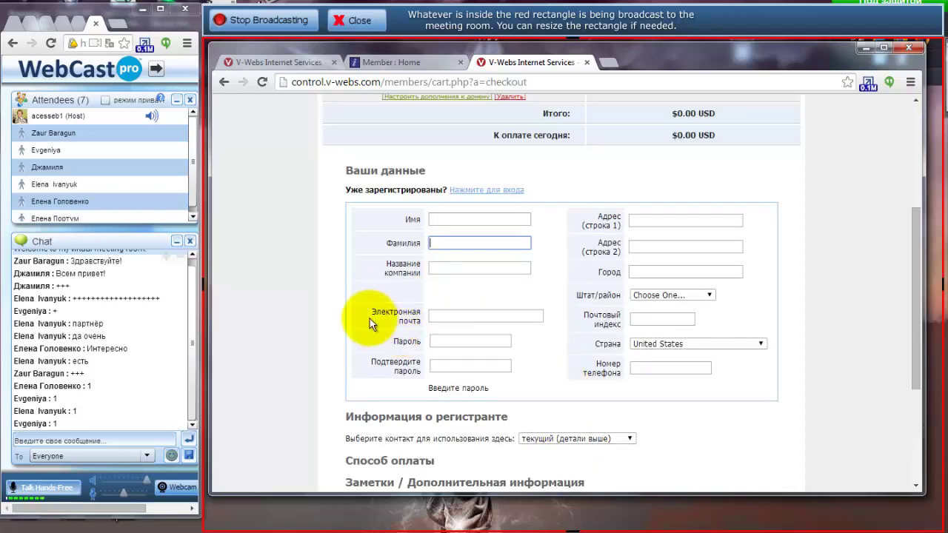
pyautogui.doubleClick(407, 341)
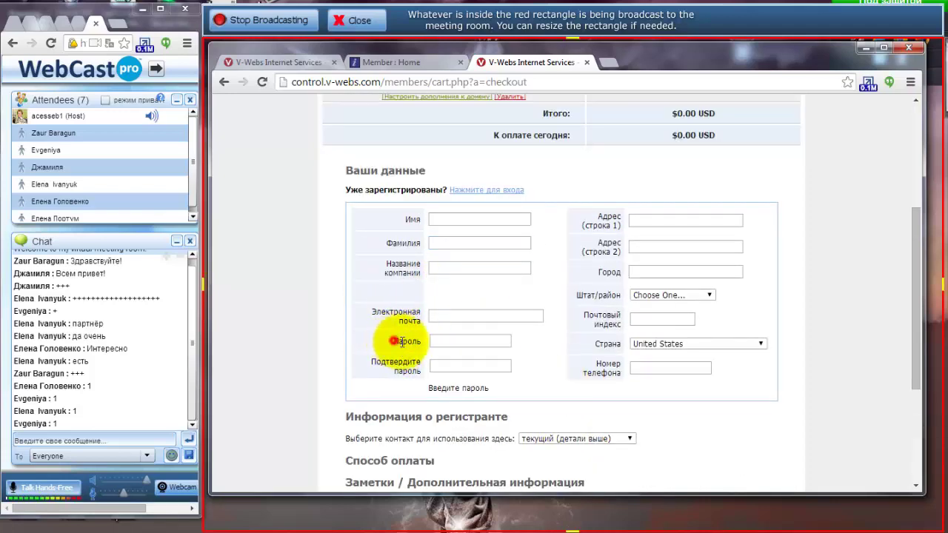
pyautogui.click(440, 339)
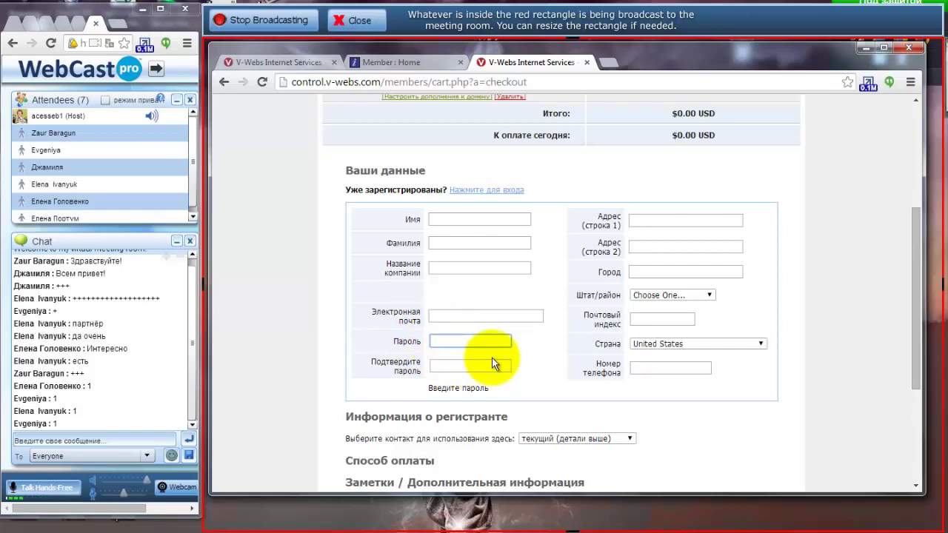
pyautogui.scroll(3, 491, 357)
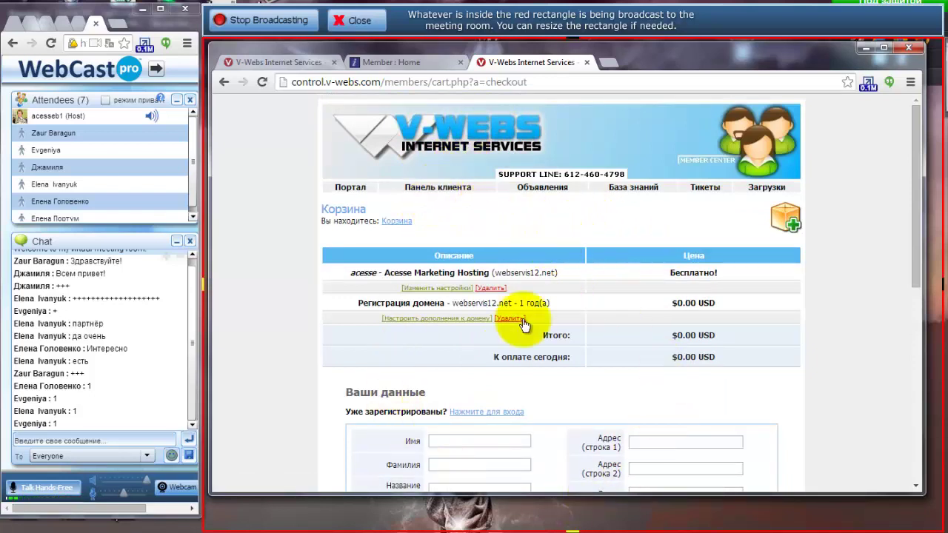
pyautogui.scroll(-2, 527, 335)
pyautogui.scroll(2, 527, 336)
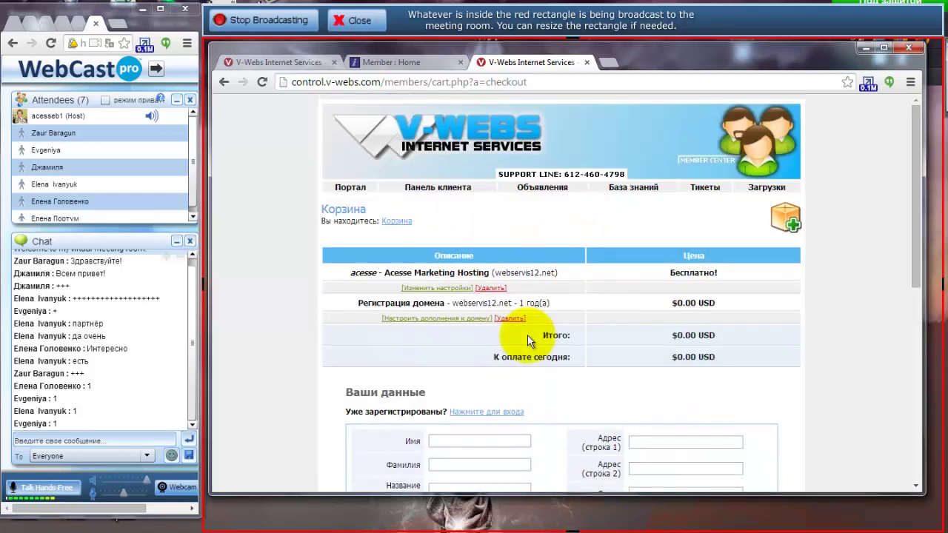
# Open the client area login page with its e-mail and password fields.
pyautogui.click(443, 188)
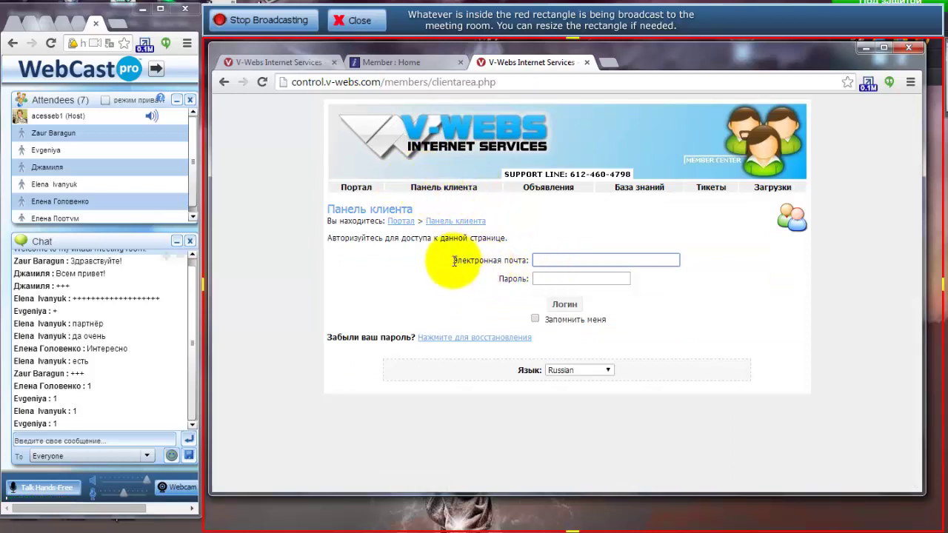
pyautogui.moveTo(452, 261); pyautogui.dragTo(539, 279)
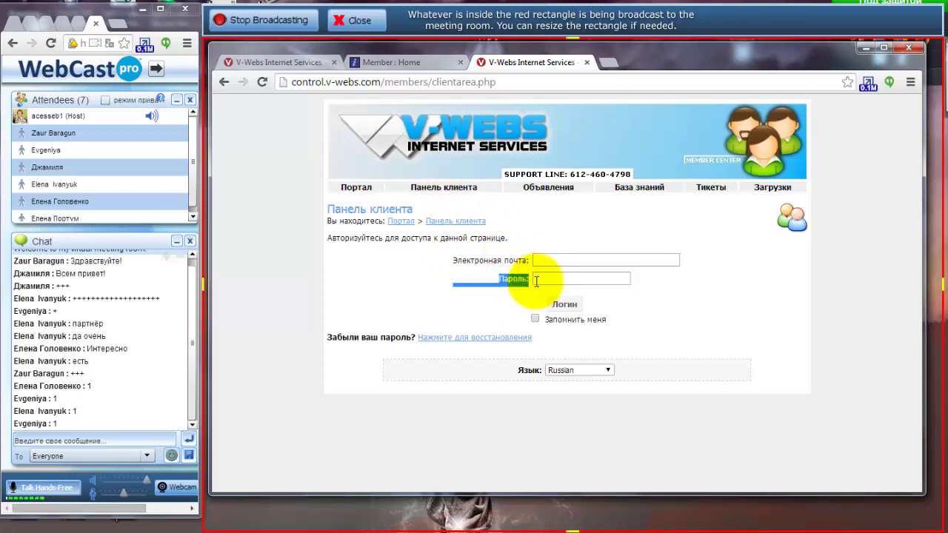
pyautogui.click(522, 277)
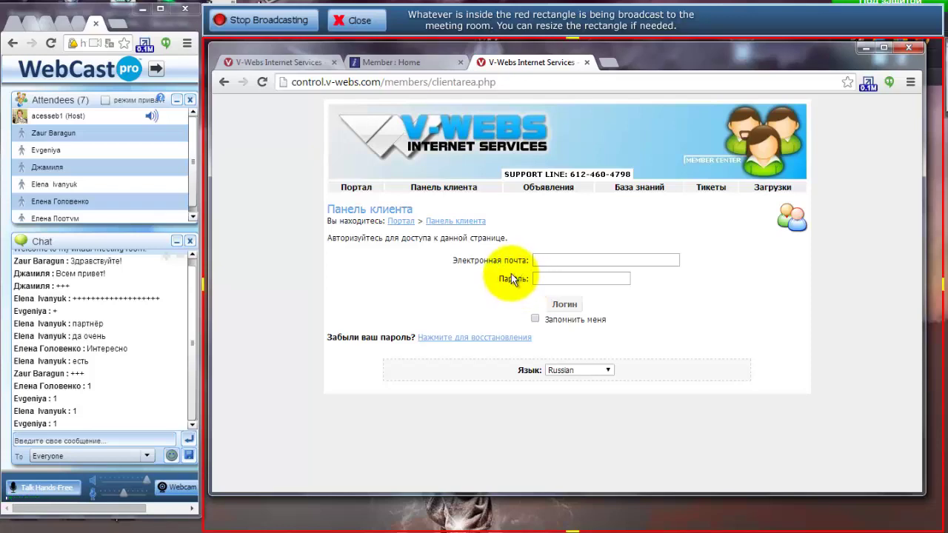
pyautogui.click(401, 65)
pyautogui.click(521, 60)
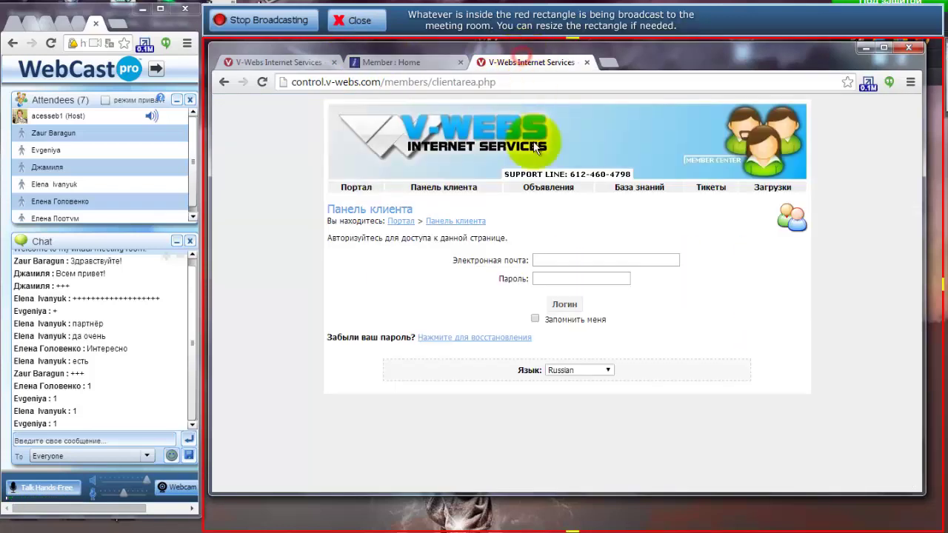
# Fill in the saved login e-mail and the account password, then sign in.
pyautogui.click(551, 259)
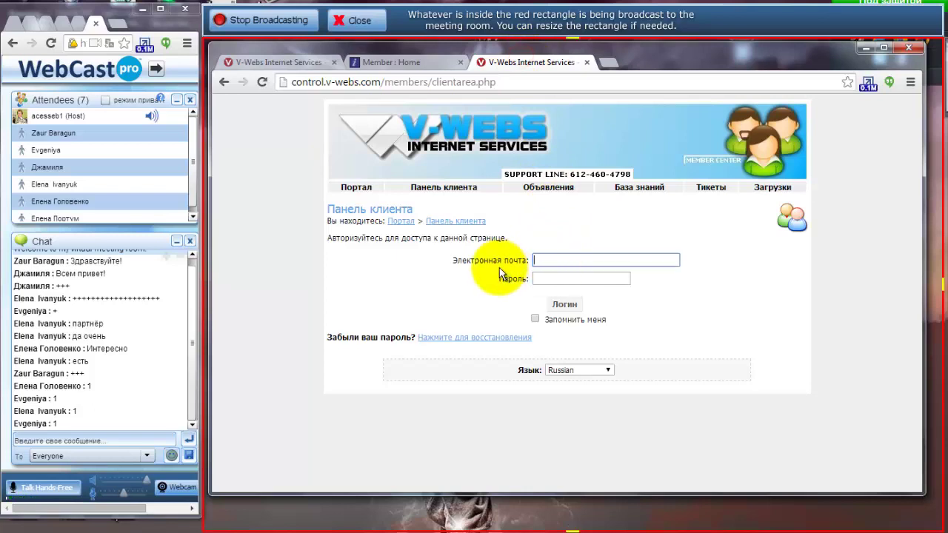
pyautogui.click(554, 261)
pyautogui.click(560, 290)
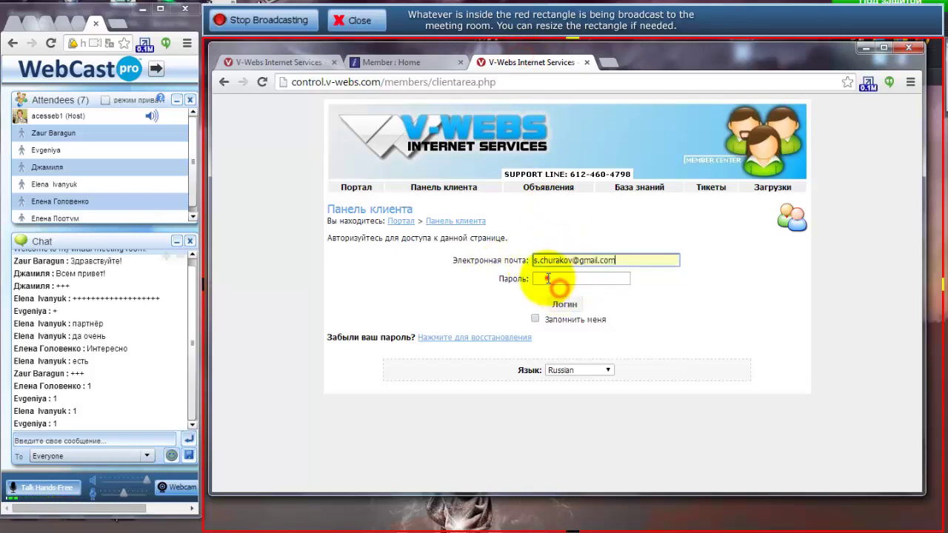
pyautogui.click(549, 279)
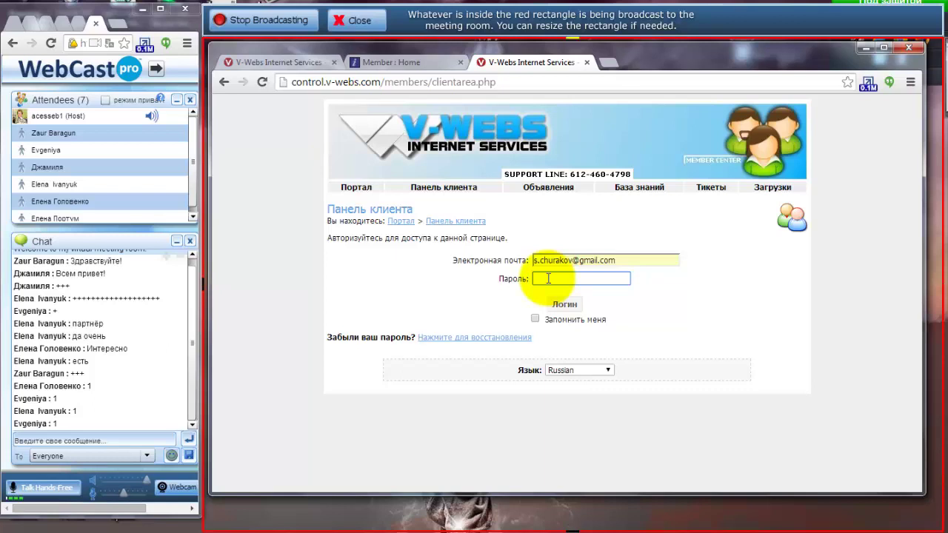
pyautogui.write('•••••••••••')
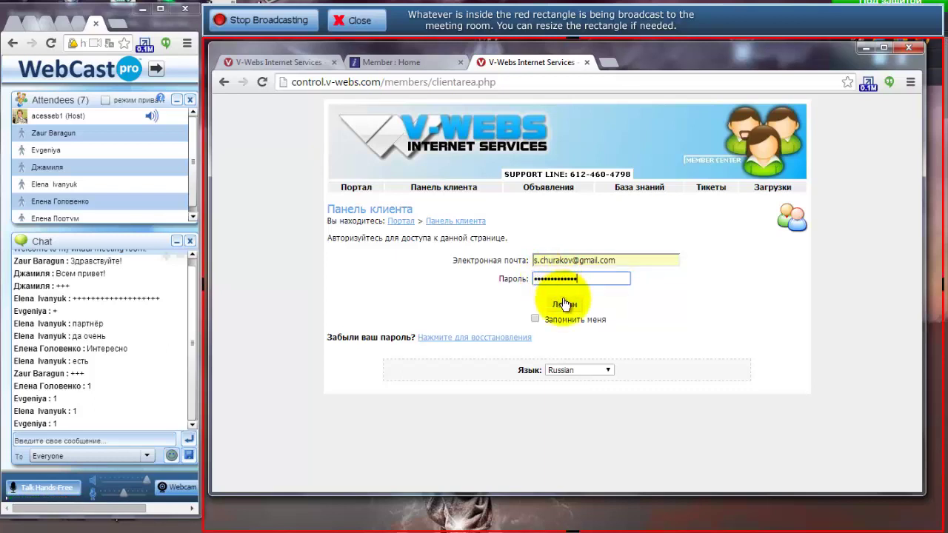
pyautogui.click(564, 302)
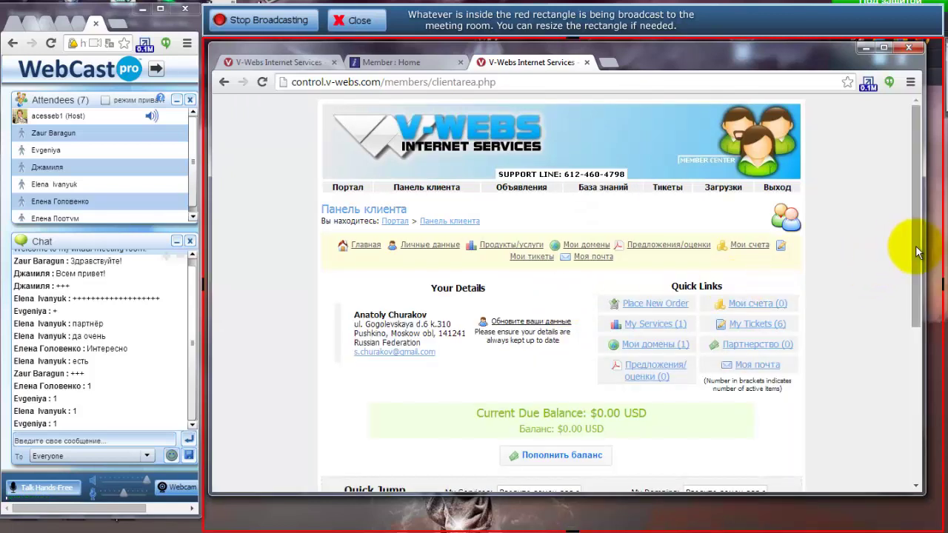
# From My Services, open the megamoney.biz hosting product details and launch Вход в cPanel.
pyautogui.moveTo(915, 248); pyautogui.dragTo(915, 257)
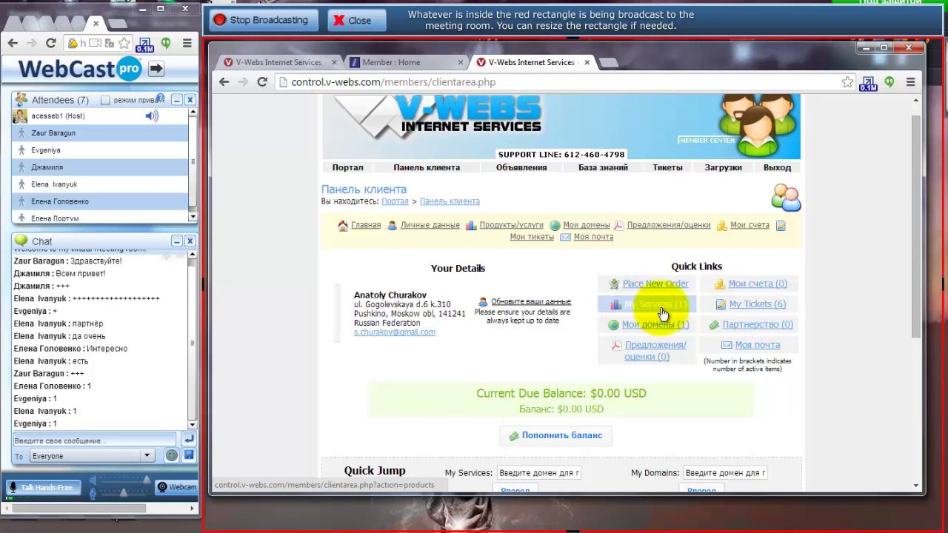
pyautogui.click(661, 310)
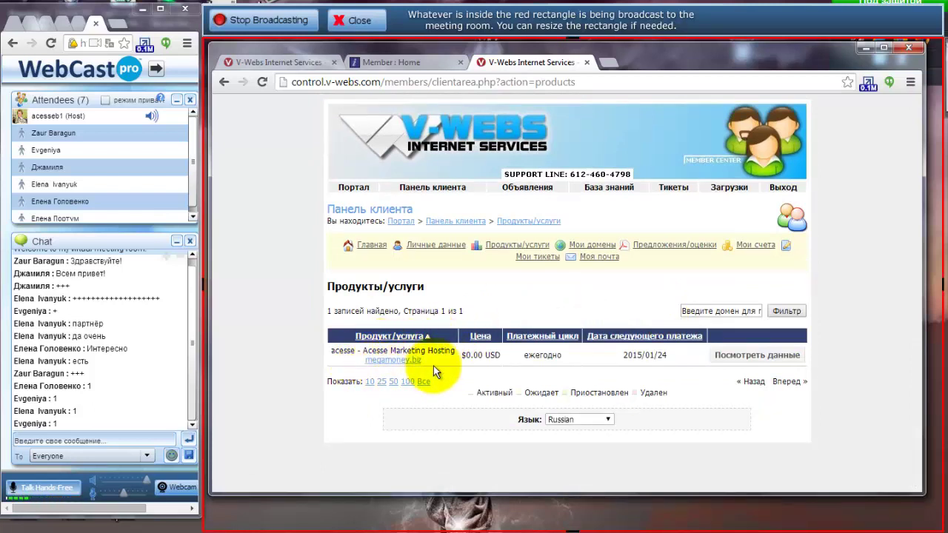
pyautogui.click(755, 357)
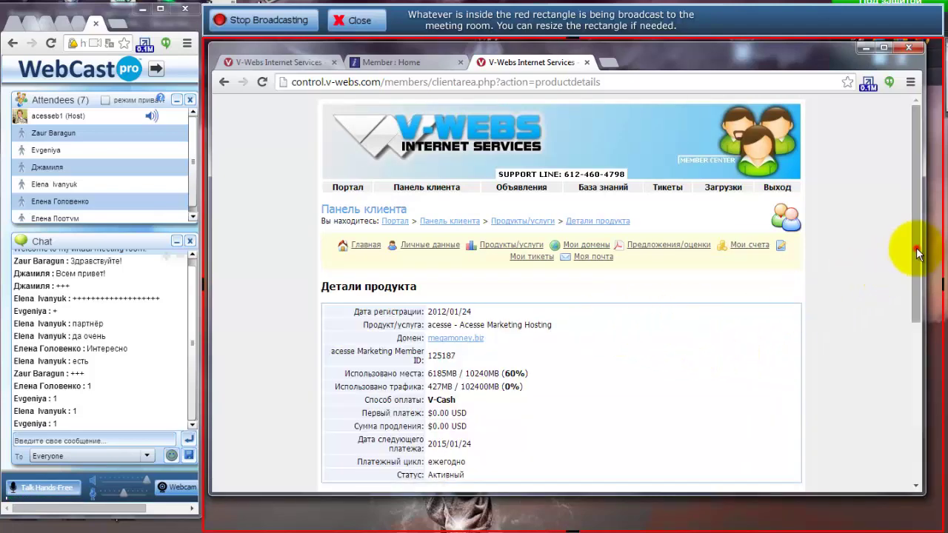
pyautogui.scroll(-1, 917, 253)
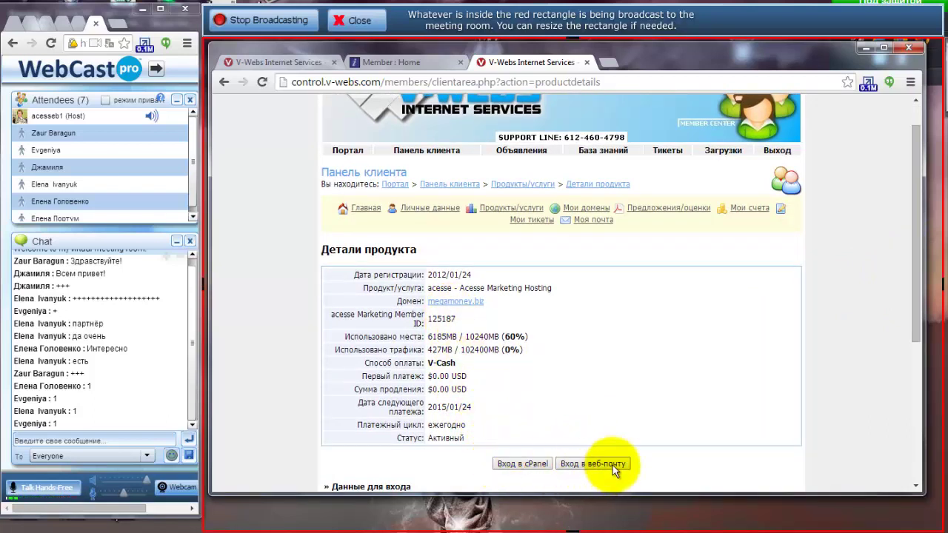
pyautogui.click(527, 464)
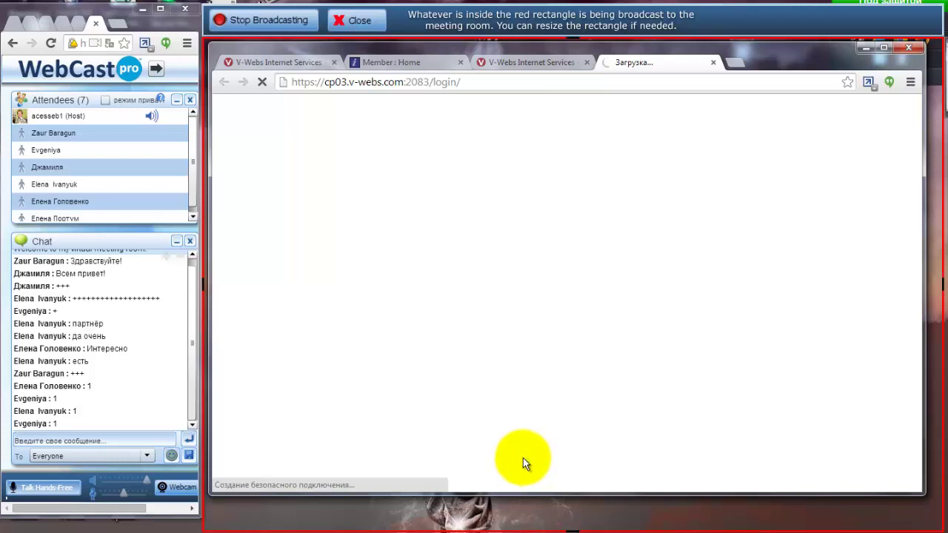
# Switch to the new cPanel tab, expand Настройки and launch Мастер начала работы.
pyautogui.click(525, 62)
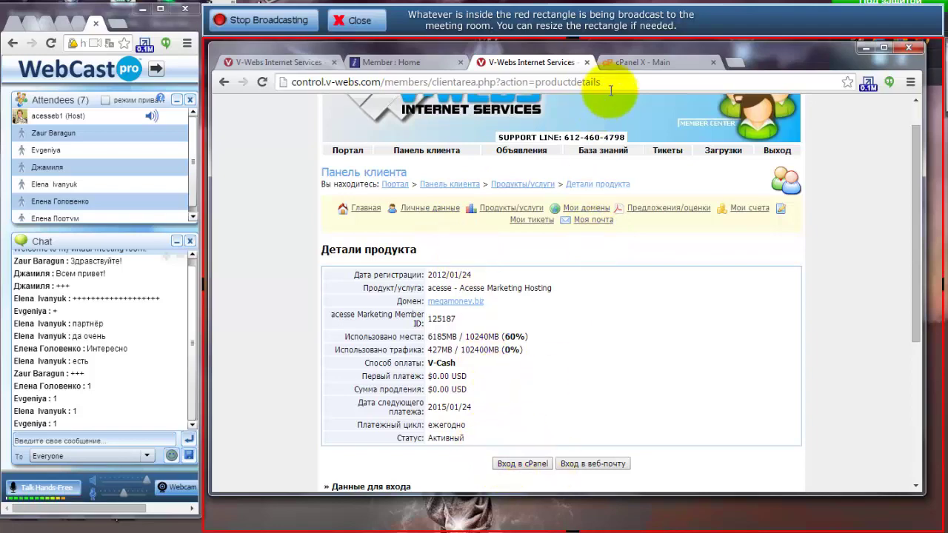
pyautogui.click(634, 62)
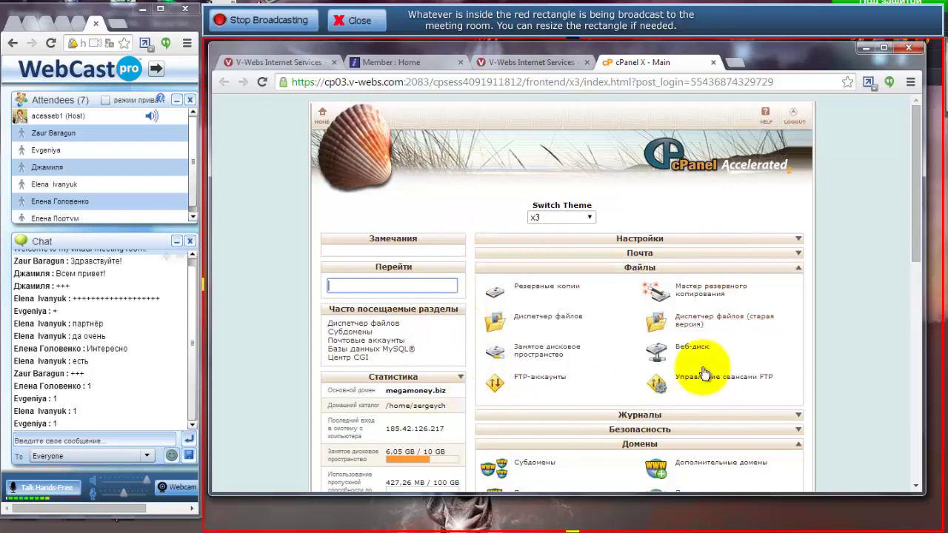
pyautogui.click(798, 239)
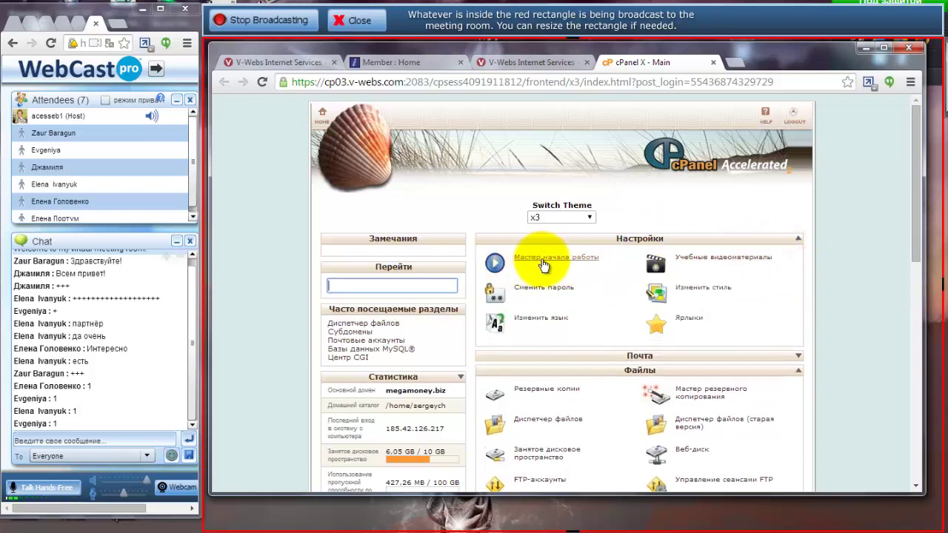
pyautogui.click(518, 259)
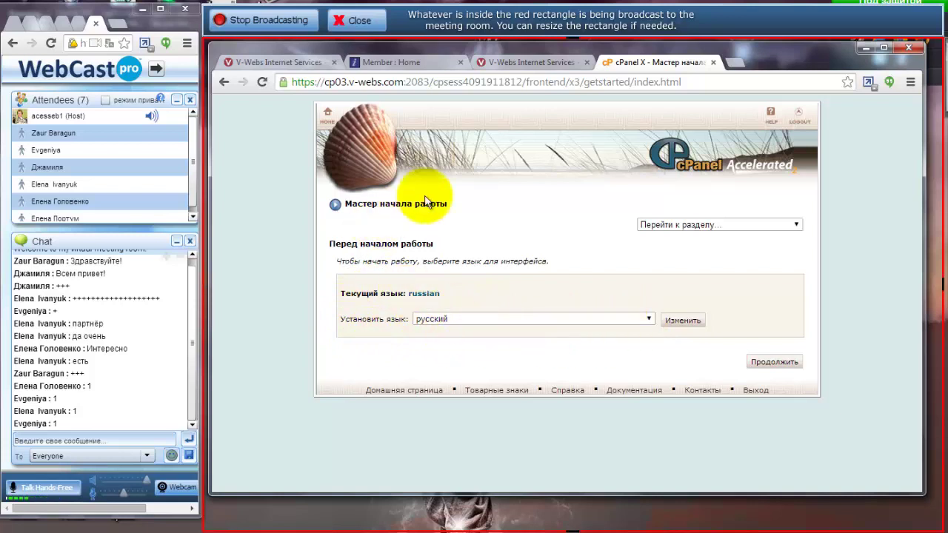
# Leave the Установить язык setting on русский and go back to the cPanel home page.
pyautogui.click(649, 318)
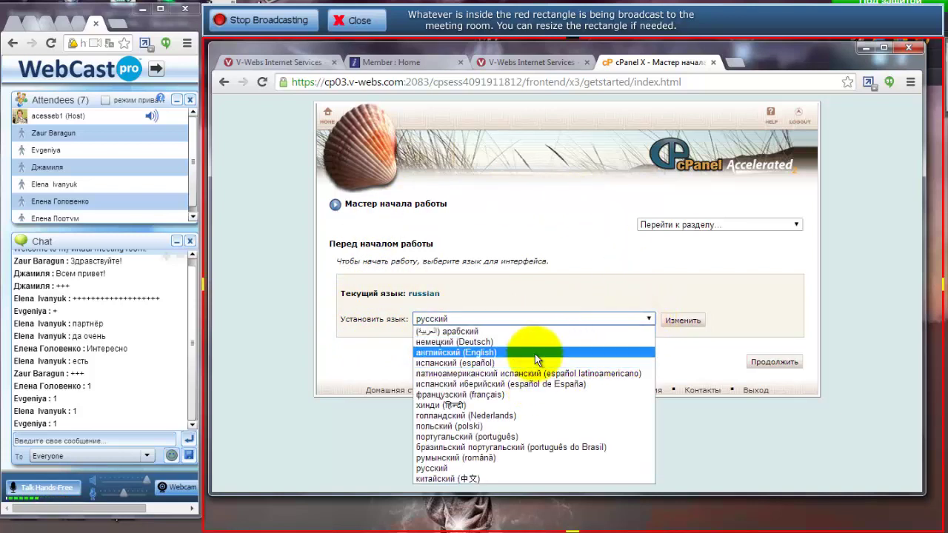
pyautogui.click(601, 272)
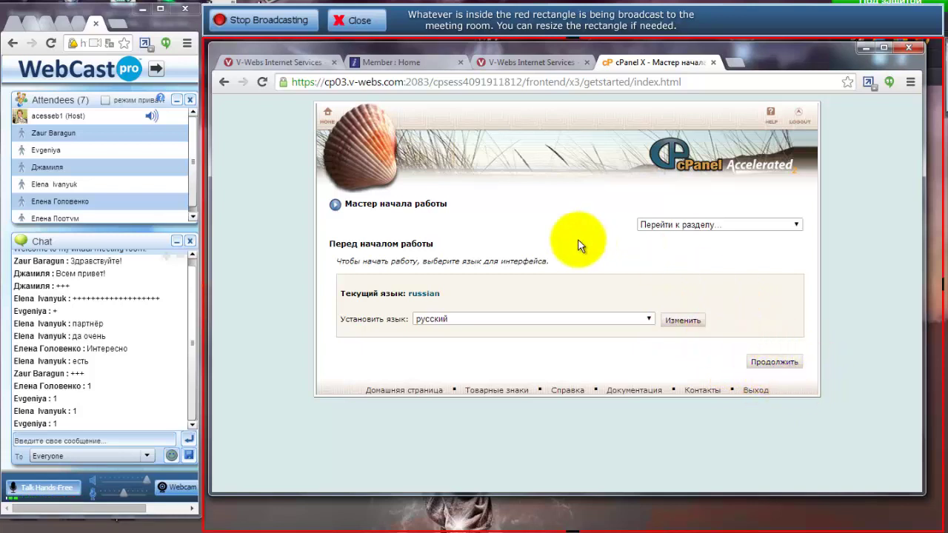
pyautogui.click(324, 117)
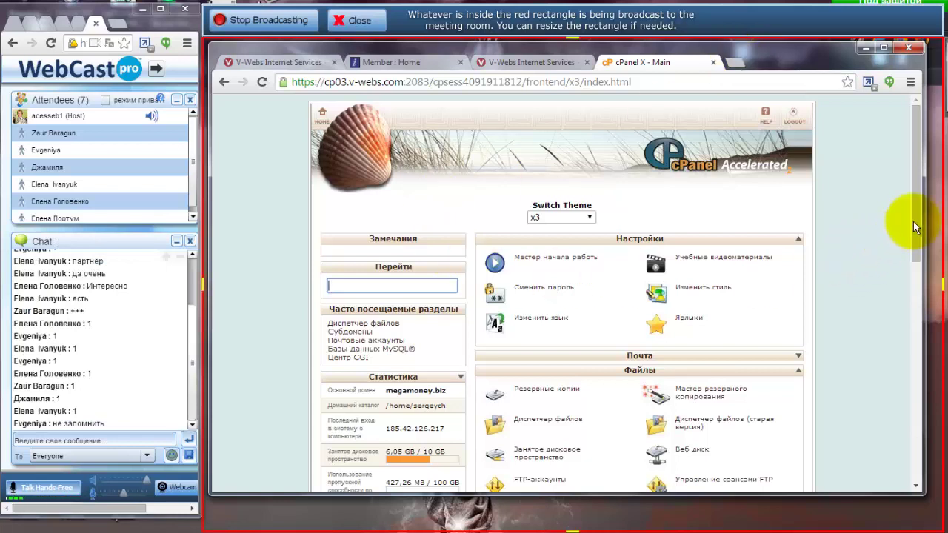
# Scroll cPanel's account stats down to the shared IP 54.243.214.134, then open a new browser tab.
pyautogui.moveTo(915, 219); pyautogui.dragTo(915, 221)
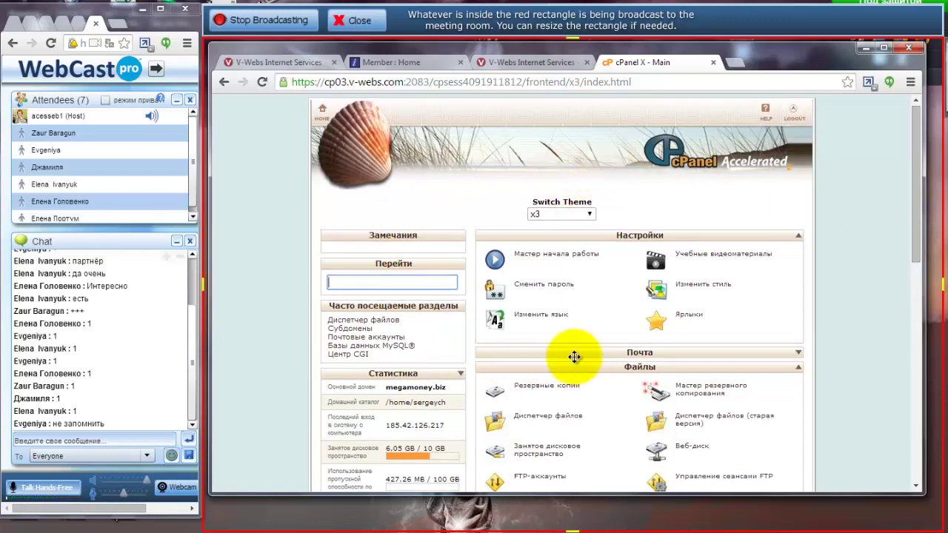
pyautogui.moveTo(913, 160); pyautogui.dragTo(913, 440)
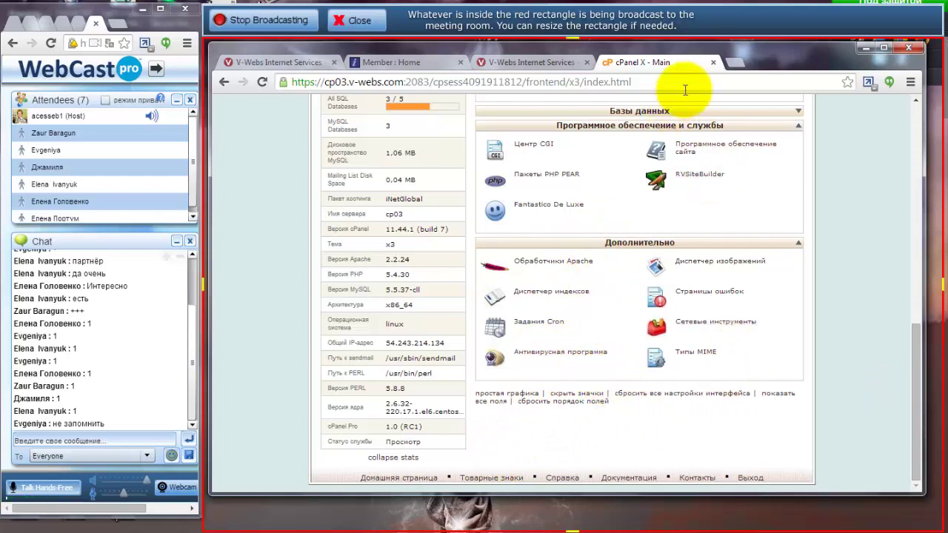
pyautogui.click(734, 62)
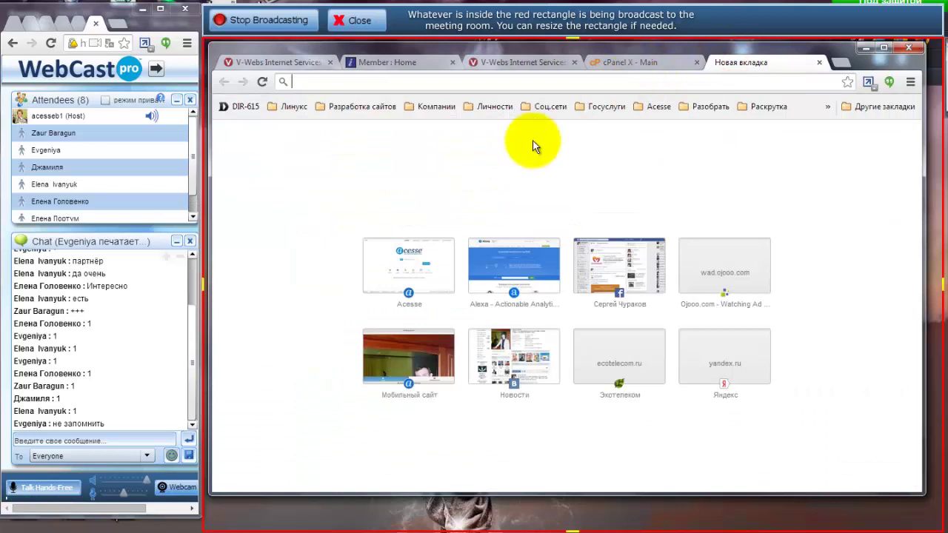
# Reach the YouWeb site builder via Acesse's V-Сервисы menu, decline translation, and switch it to Русский.
pyautogui.click(400, 259)
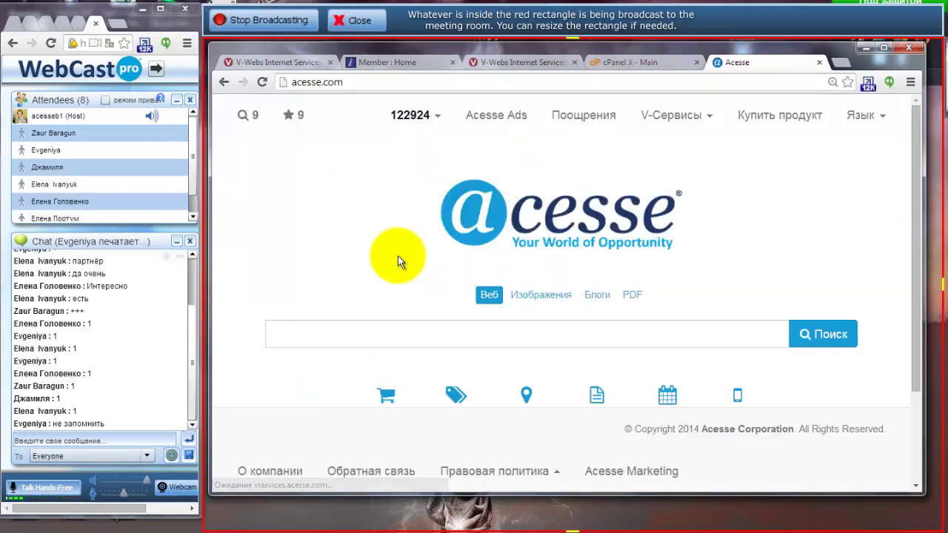
pyautogui.moveTo(670, 141)
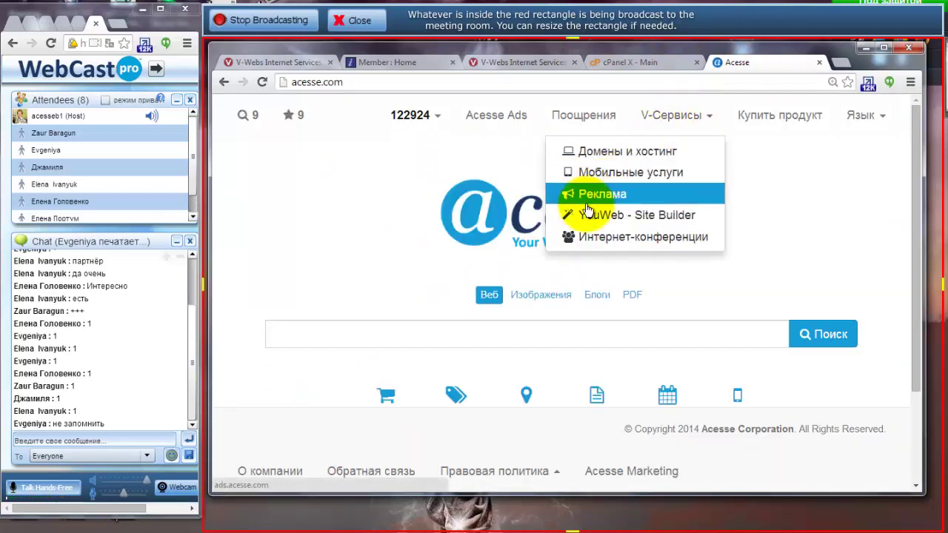
pyautogui.click(643, 216)
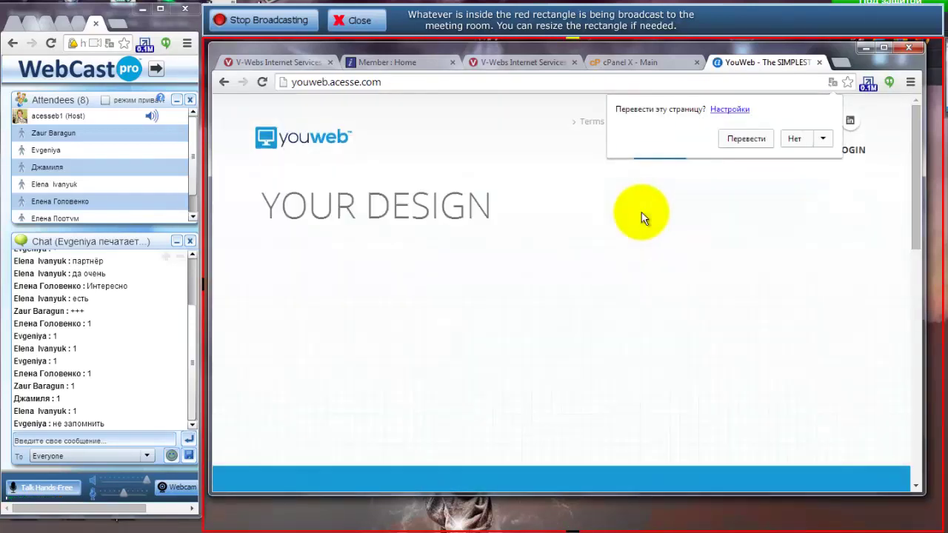
pyautogui.click(792, 140)
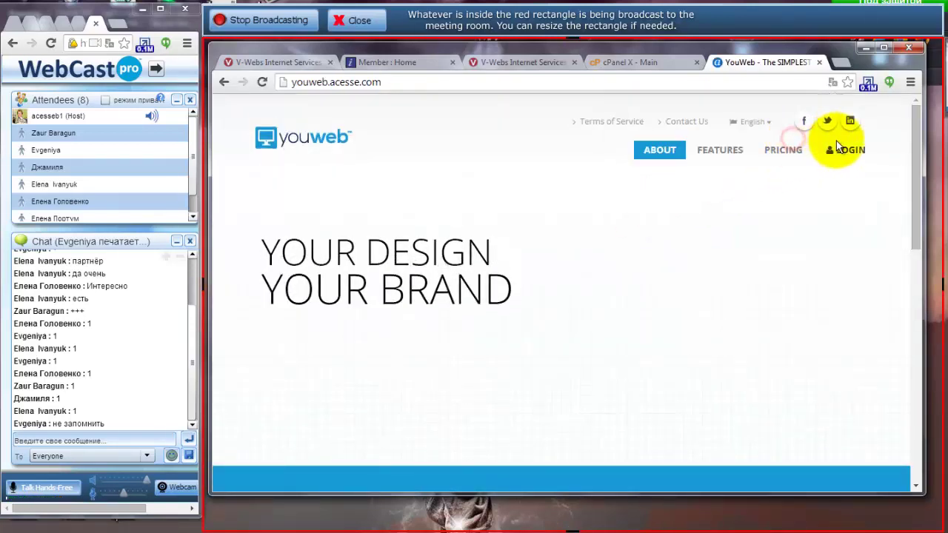
pyautogui.click(753, 121)
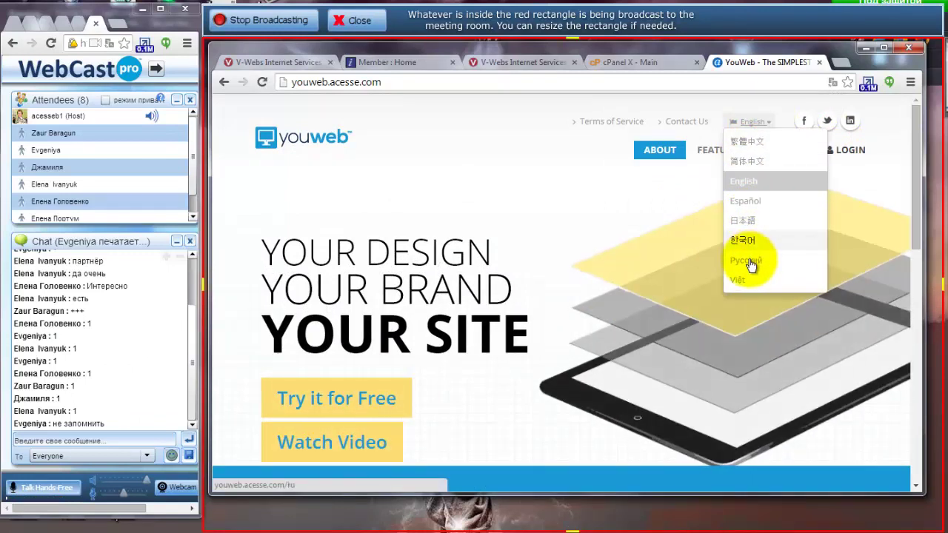
pyautogui.click(750, 262)
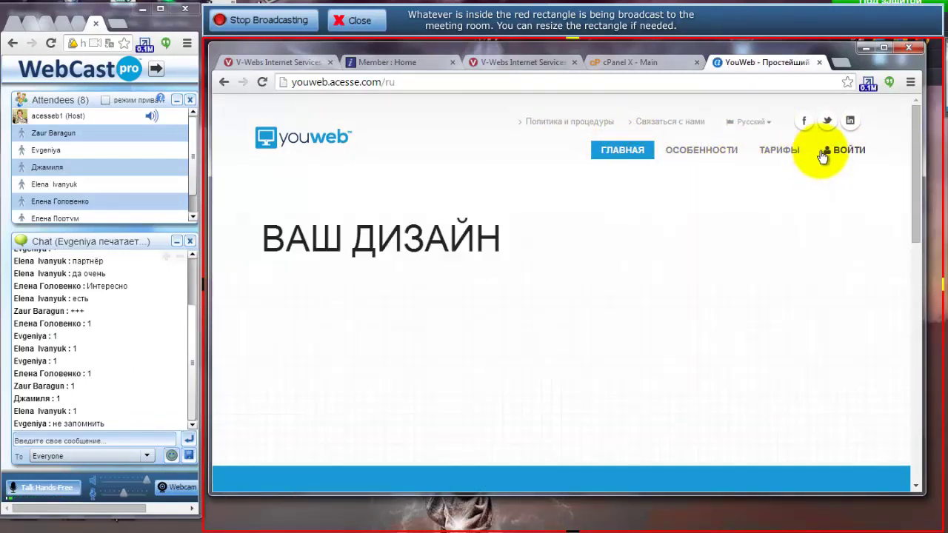
# Log in to YouWeb with the saved account e-mail and the account password.
pyautogui.click(843, 153)
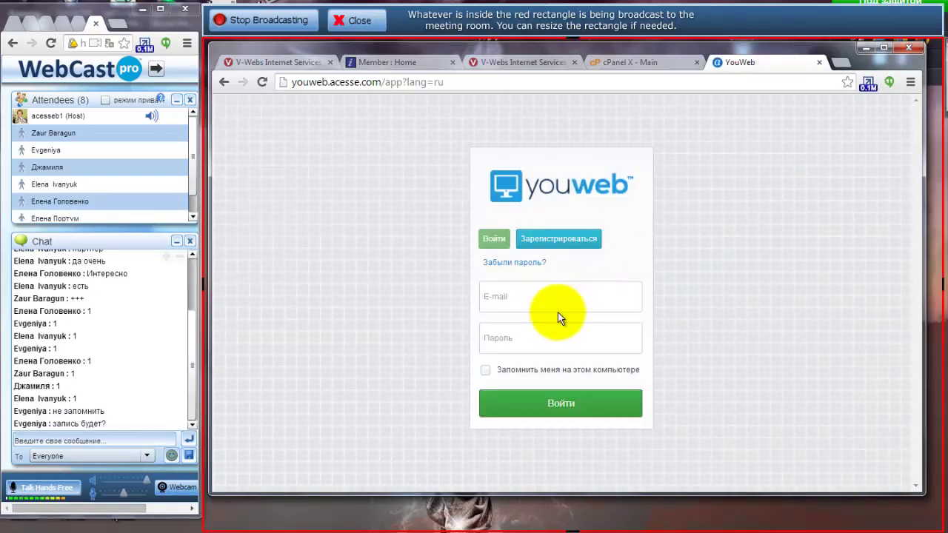
pyautogui.click(520, 303)
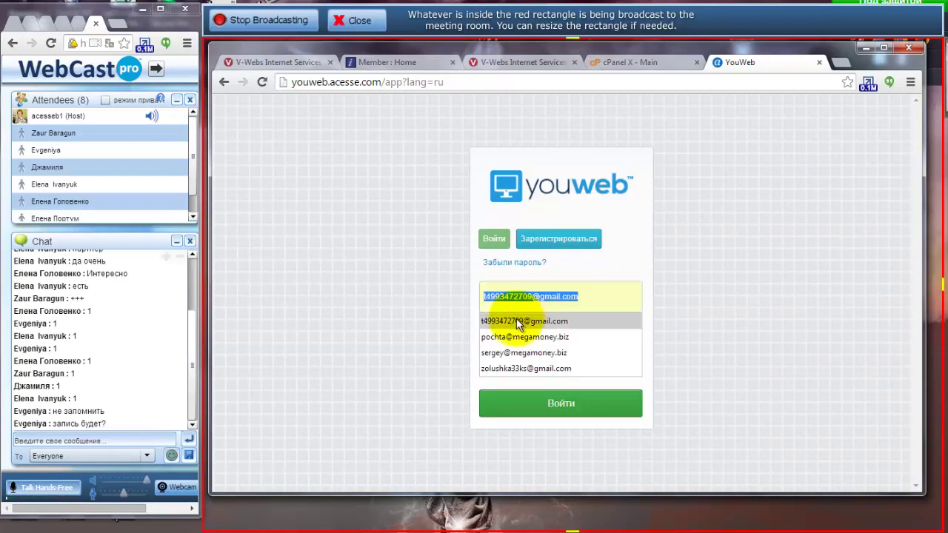
pyautogui.click(518, 317)
pyautogui.click(501, 342)
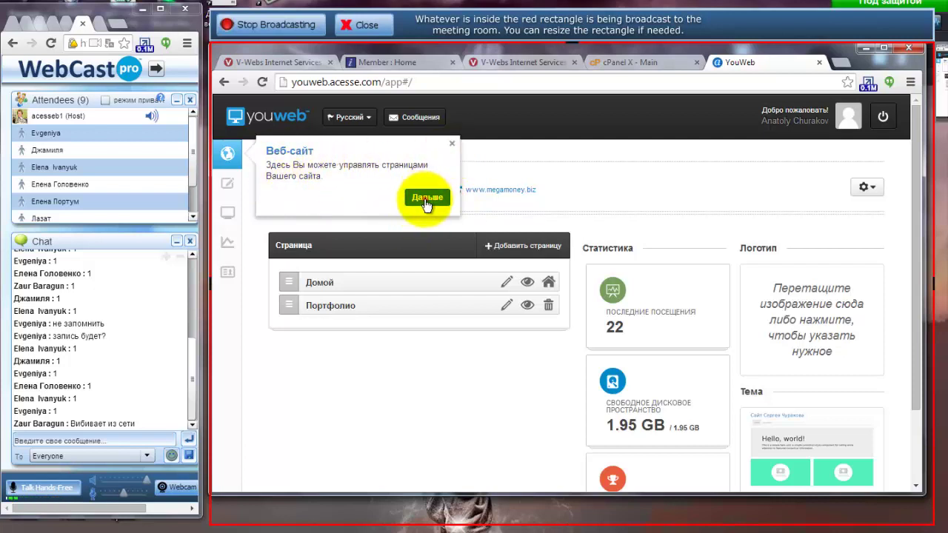
# Step through the dashboard tour tips, including profile and pages, then close the Домен tip.
pyautogui.click(427, 198)
pyautogui.click(425, 257)
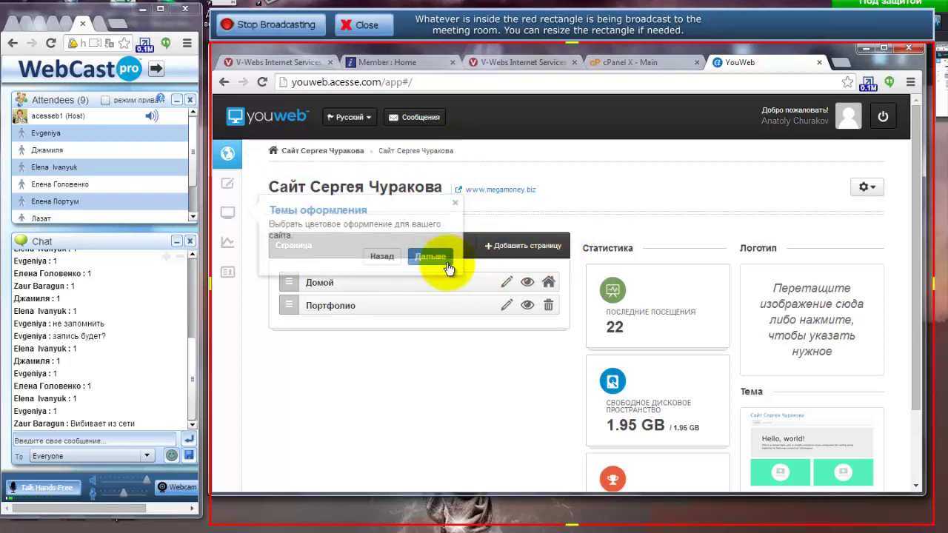
pyautogui.click(430, 257)
pyautogui.click(430, 283)
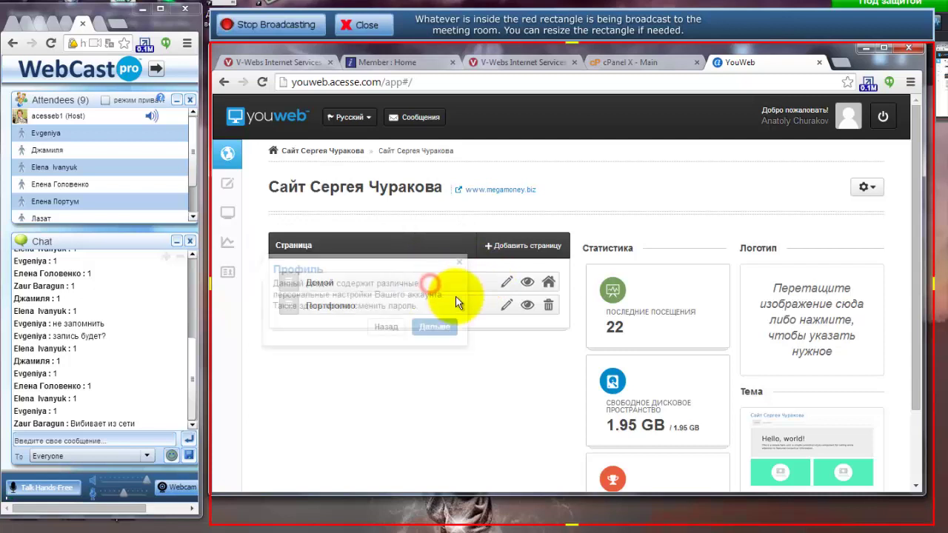
pyautogui.click(433, 327)
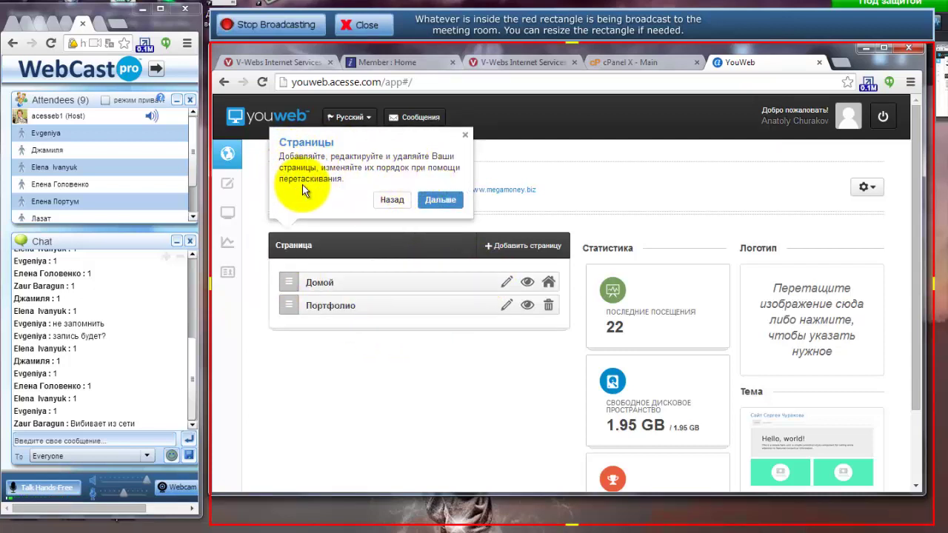
pyautogui.click(440, 201)
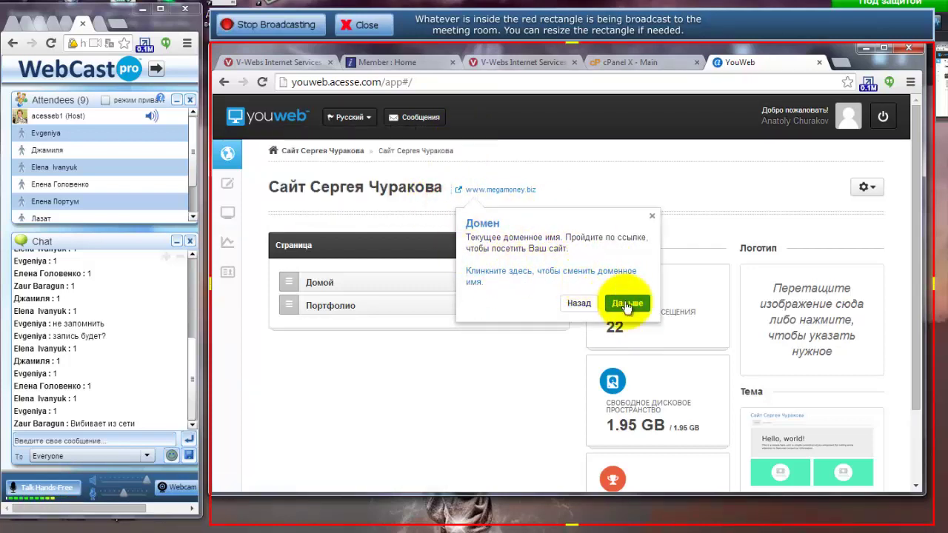
pyautogui.click(653, 218)
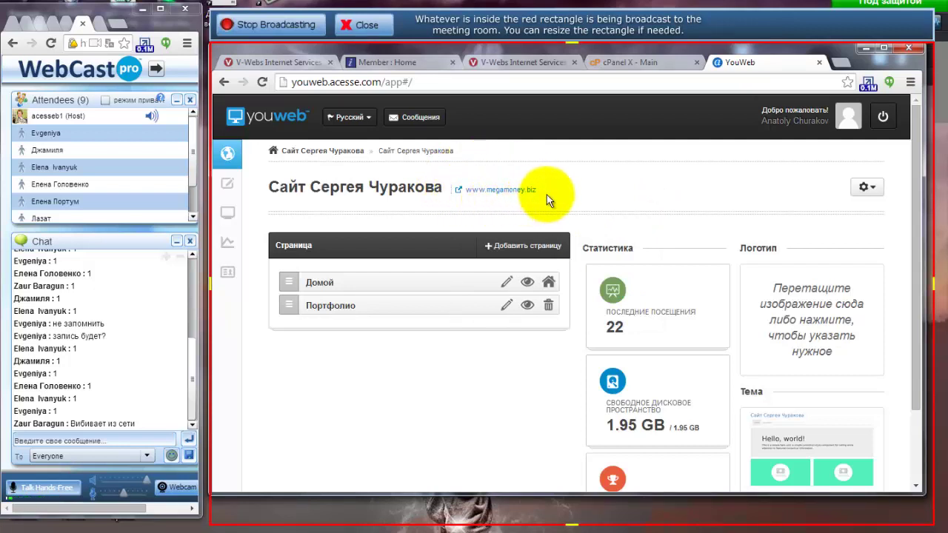
pyautogui.click(515, 191)
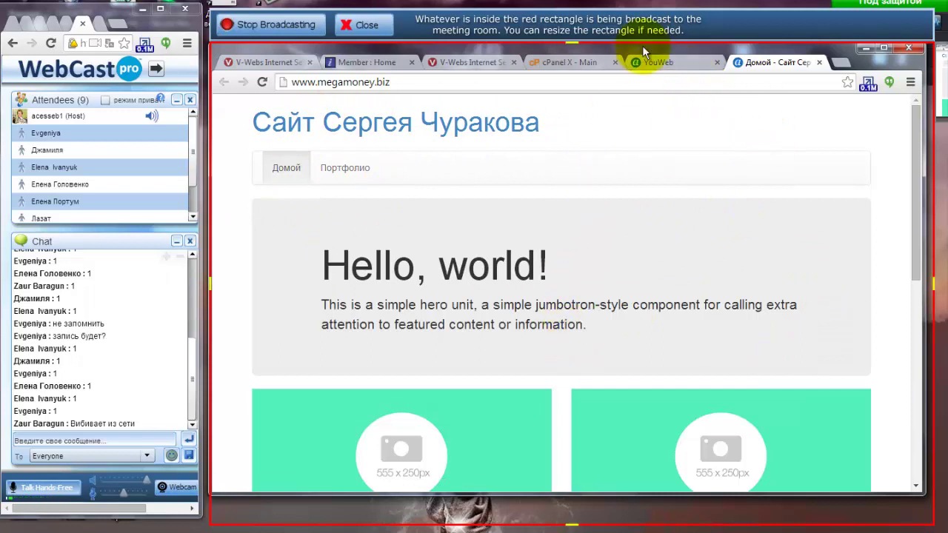
pyautogui.click(655, 62)
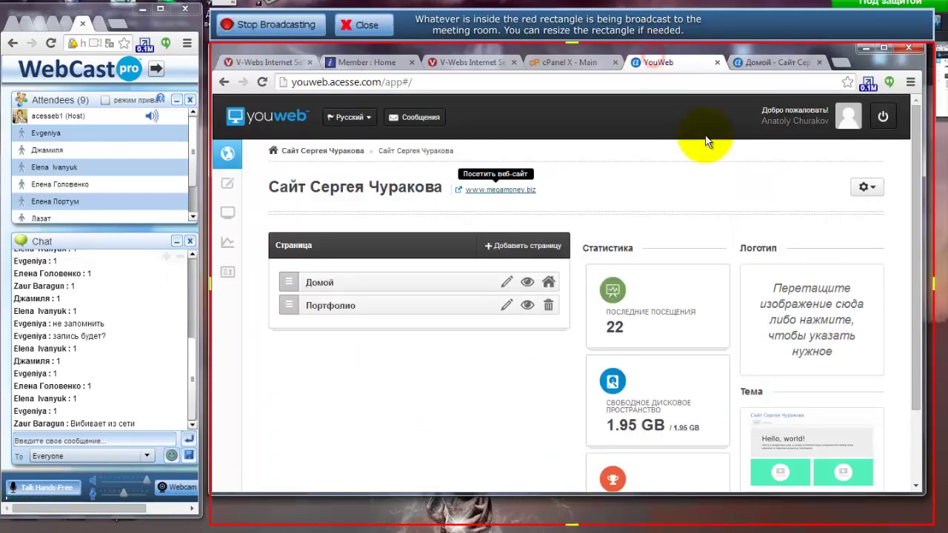
# Open the site's Сменить домен dialog from the gear menu and focus the domain field.
pyautogui.click(866, 188)
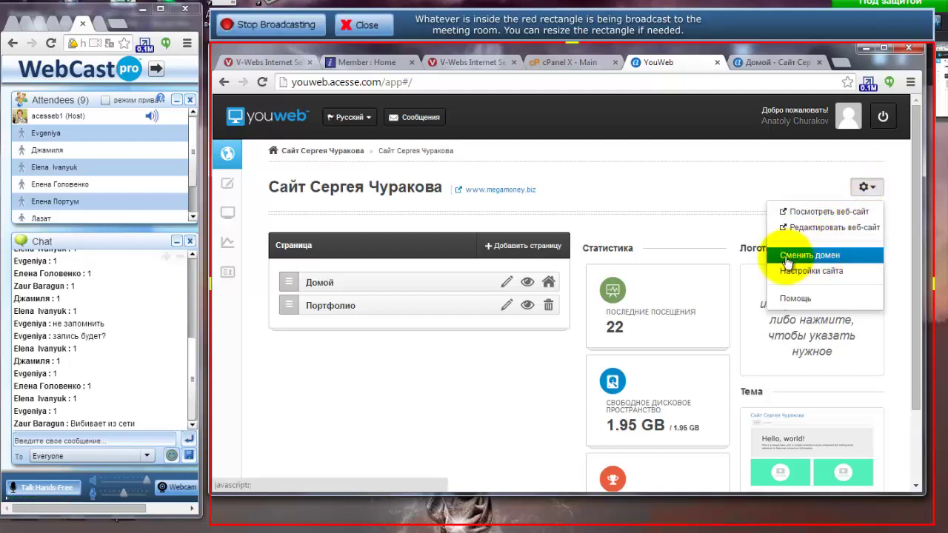
pyautogui.click(821, 263)
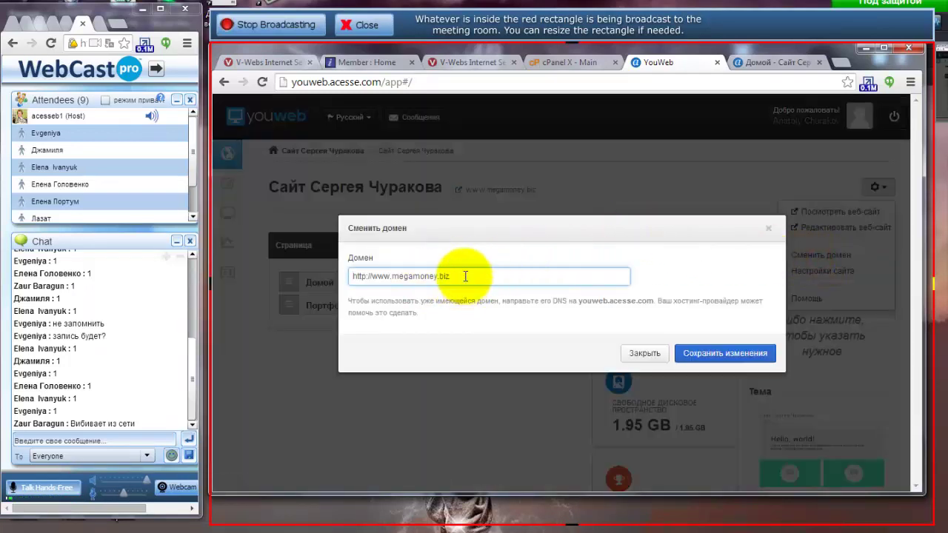
pyautogui.click(459, 276)
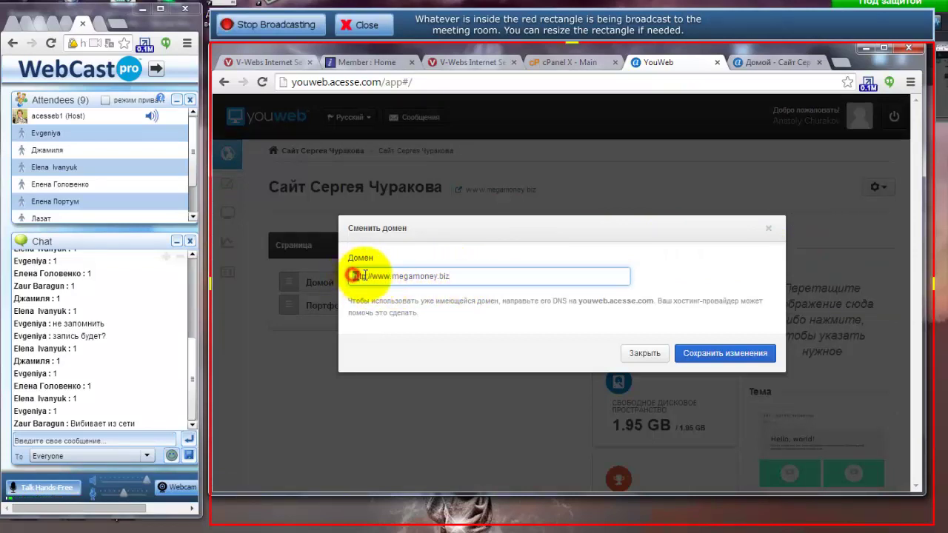
pyautogui.moveTo(351, 276); pyautogui.dragTo(373, 276)
pyautogui.click(371, 275)
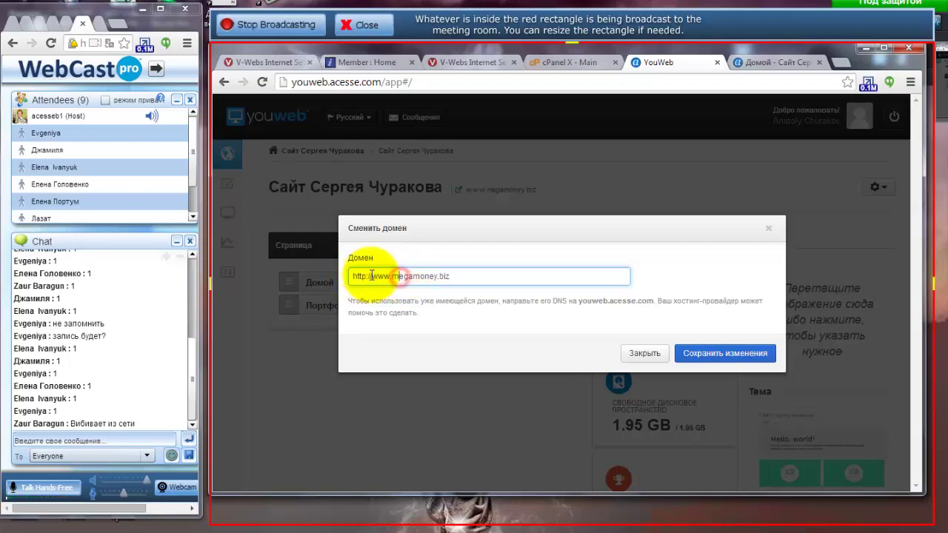
pyautogui.doubleClick(380, 276)
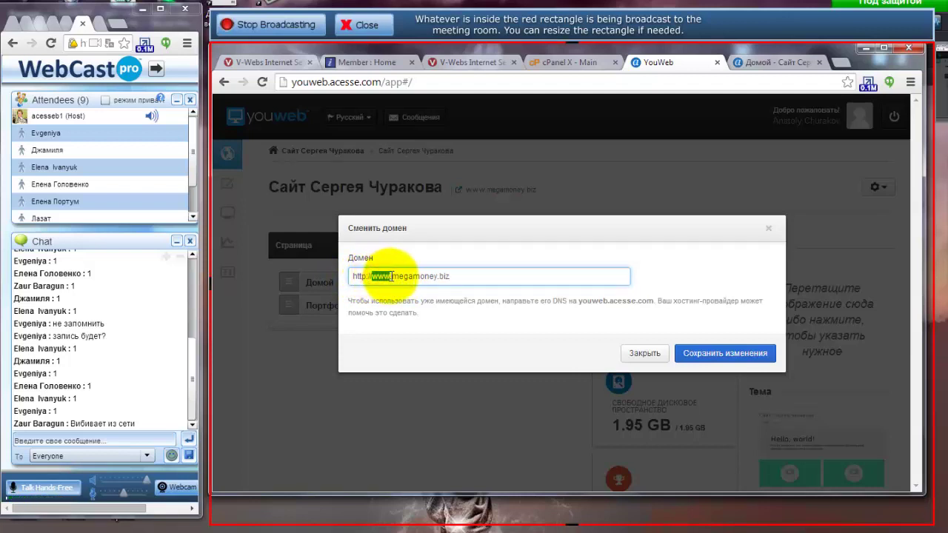
pyautogui.click(411, 275)
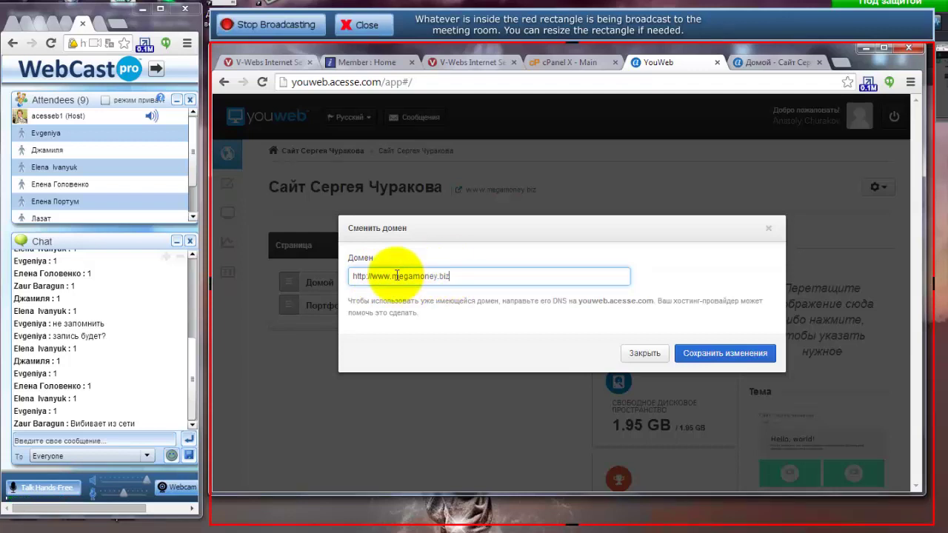
pyautogui.moveTo(390, 276); pyautogui.dragTo(455, 275)
pyautogui.click(398, 275)
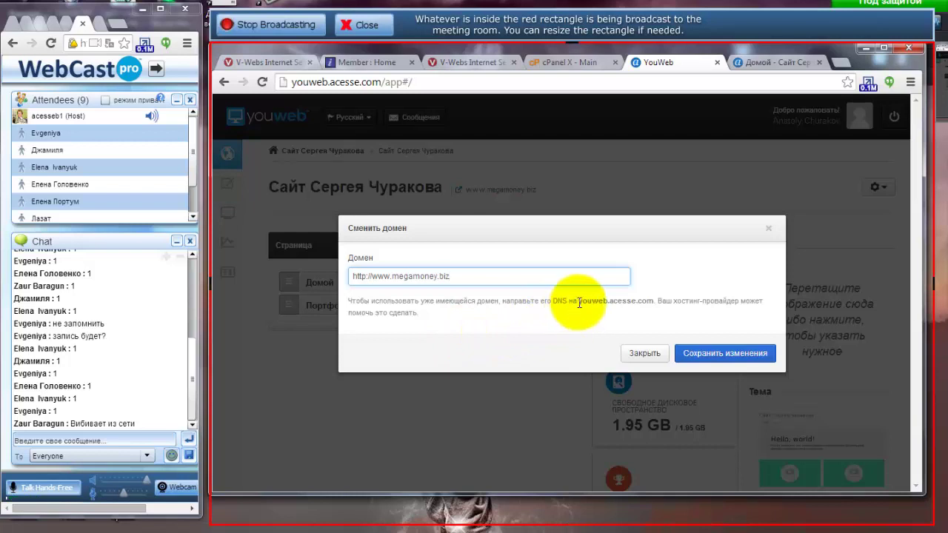
pyautogui.moveTo(579, 302); pyautogui.dragTo(652, 295)
pyautogui.hotkey('ctrl', 'c')
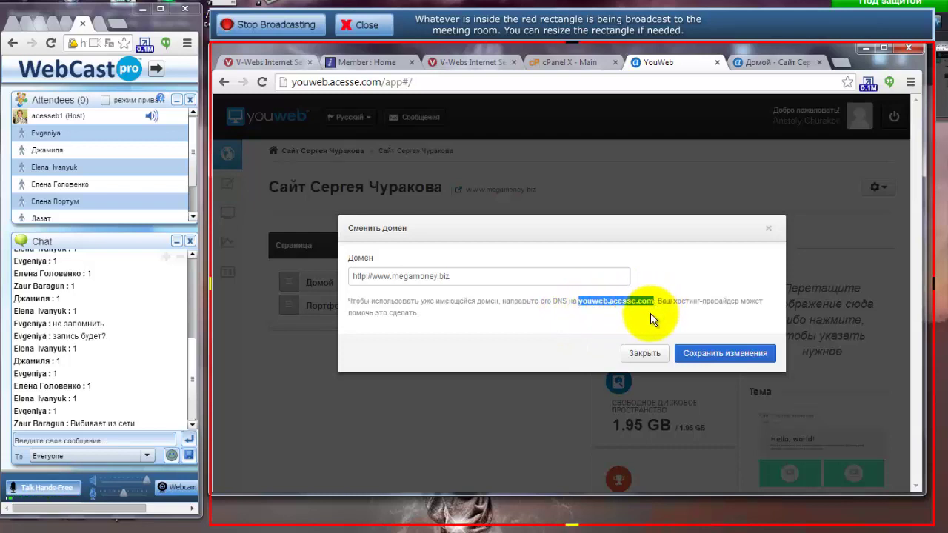
pyautogui.click(552, 62)
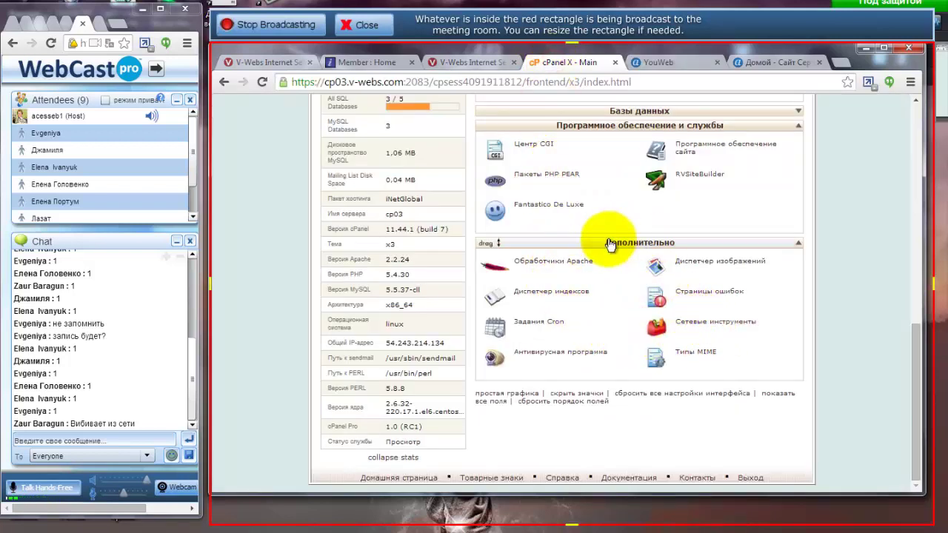
# Run a DNS lookup for youweb.acesse.com in cPanel's network tools.
pyautogui.click(710, 326)
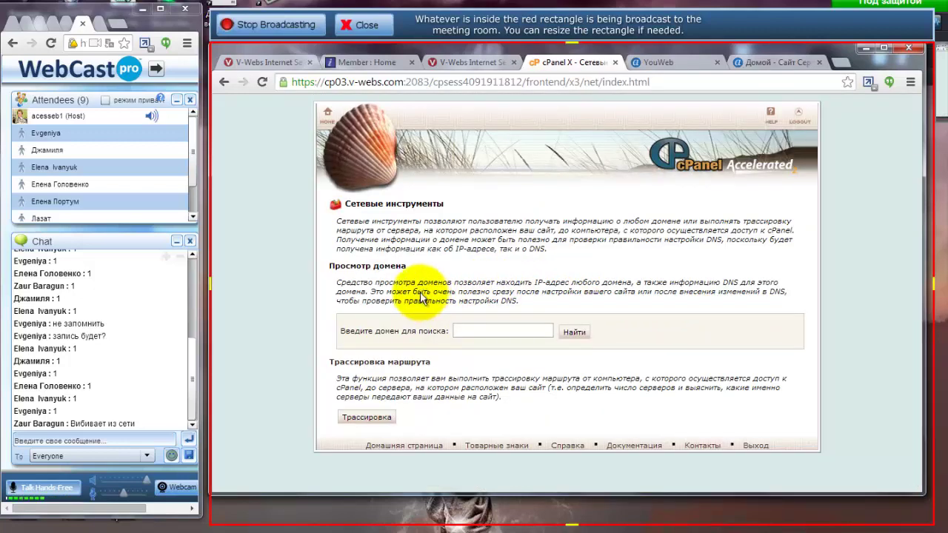
pyautogui.click(458, 331)
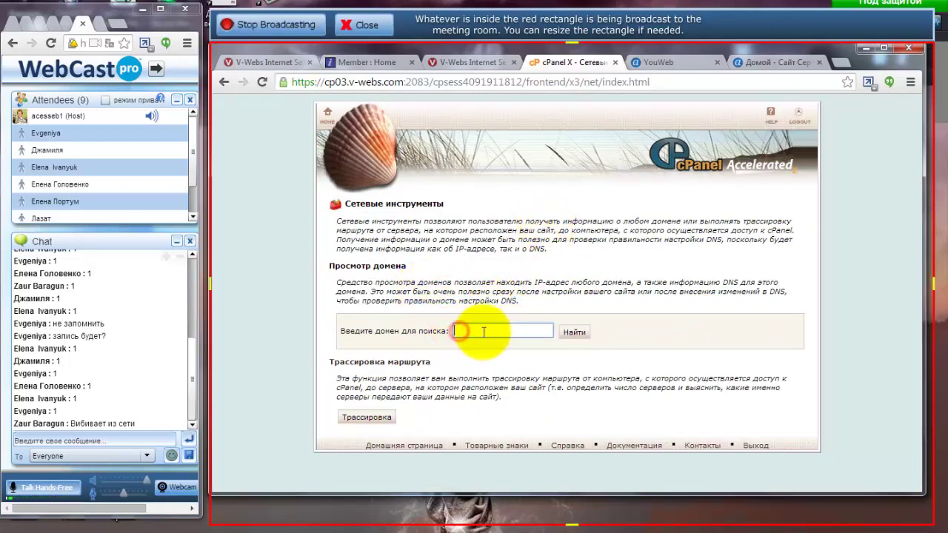
pyautogui.hotkey('ctrl', 'v')
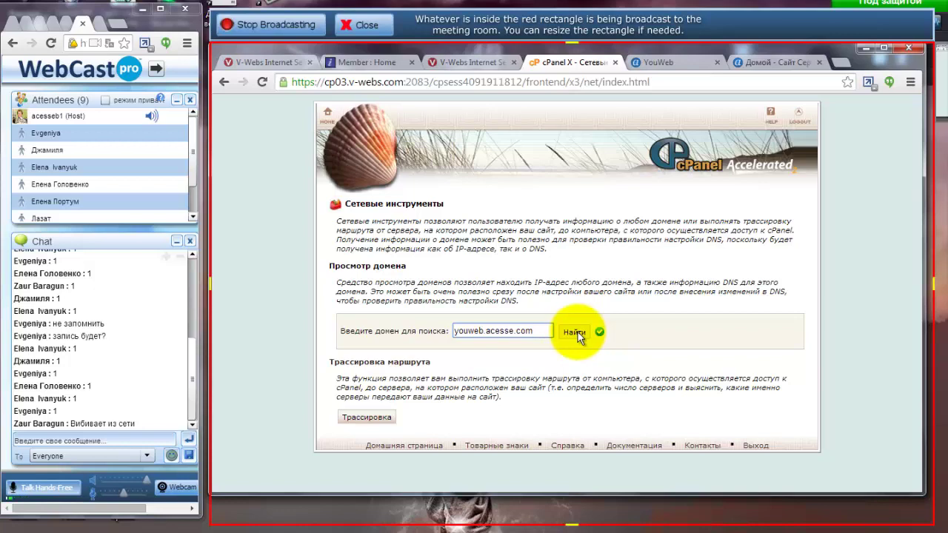
pyautogui.click(575, 334)
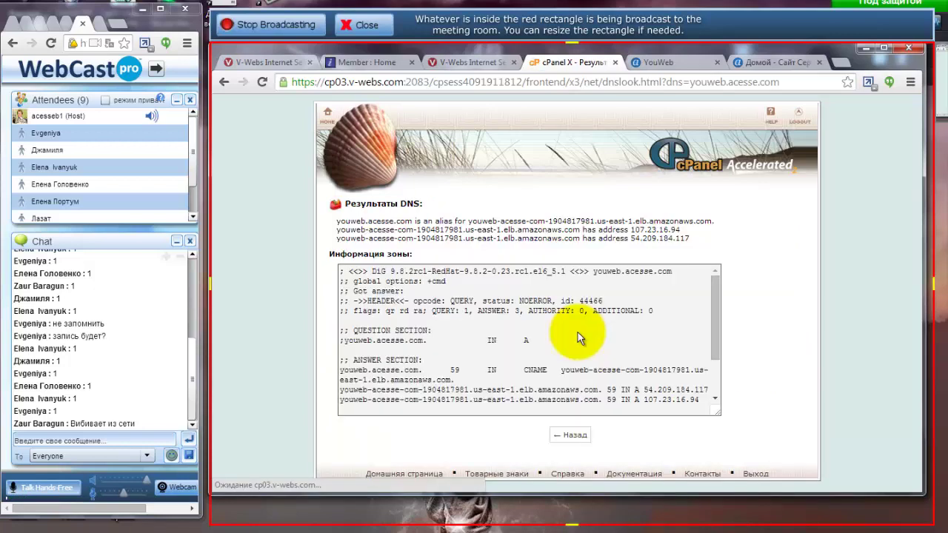
# Rerun the youweb.acesse.com lookup, resolving 107.23.16.94 and 54.209.184.117, then return to YouWeb.
pyautogui.click(327, 113)
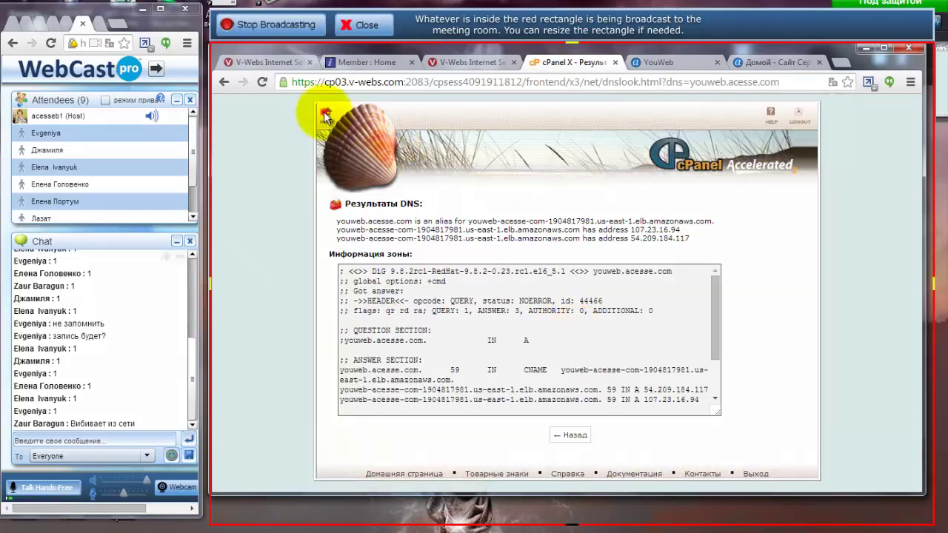
pyautogui.scroll(-10, 731, 367)
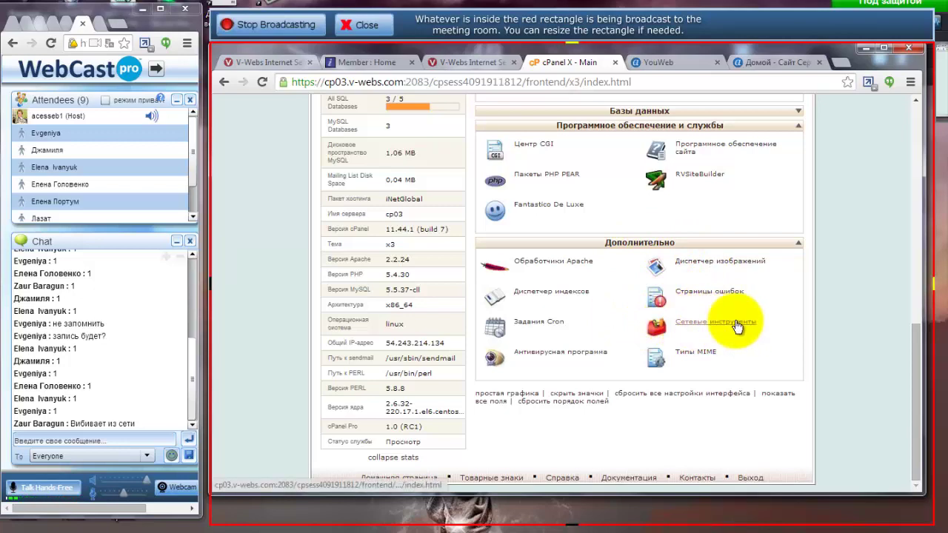
pyautogui.click(737, 324)
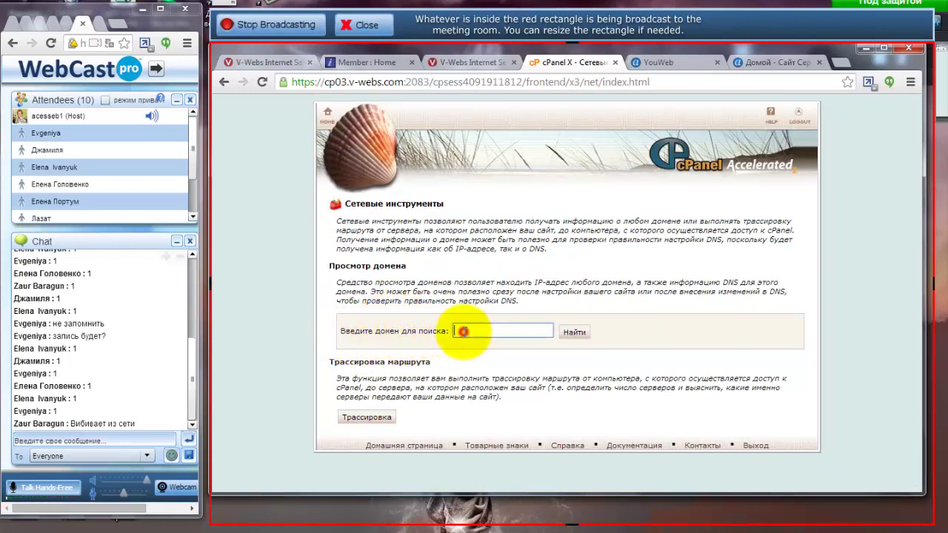
pyautogui.click(462, 331)
pyautogui.hotkey('ctrl', 'v')
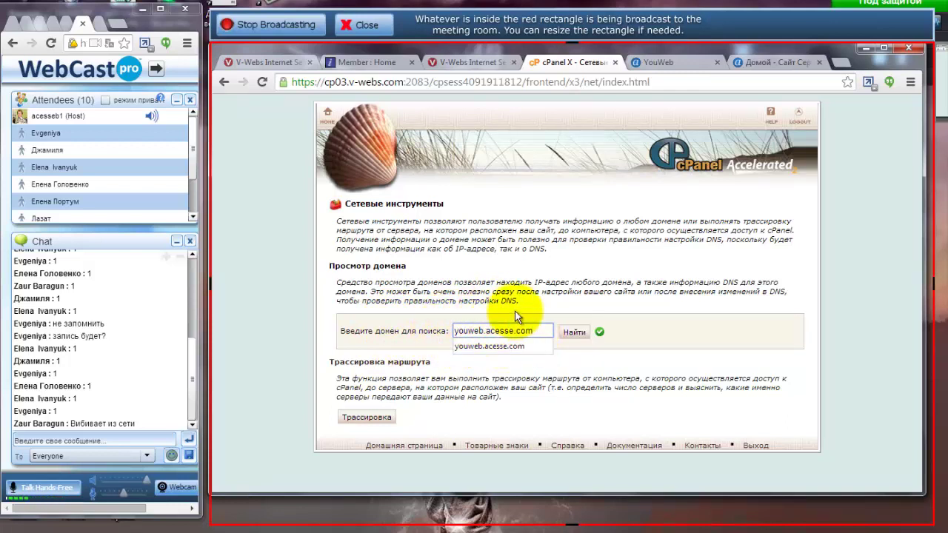
pyautogui.click(515, 310)
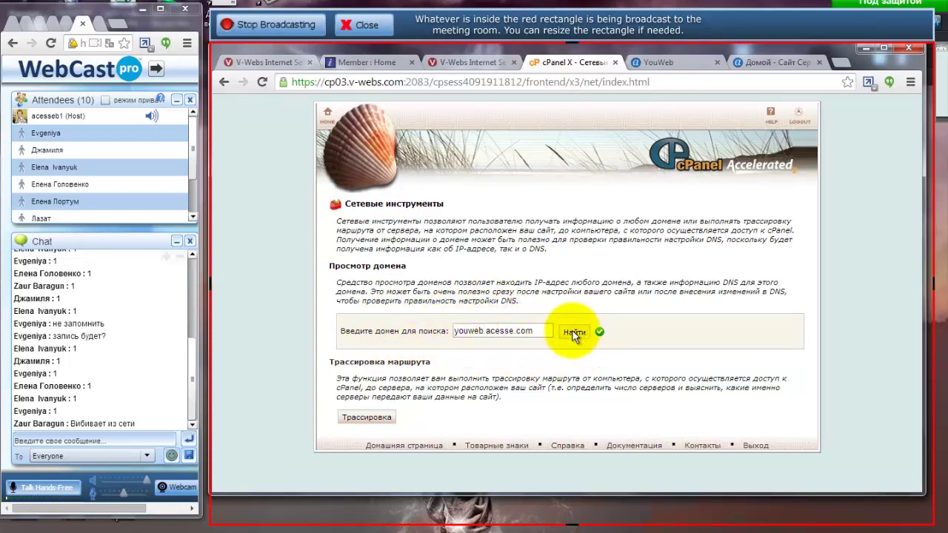
pyautogui.click(573, 331)
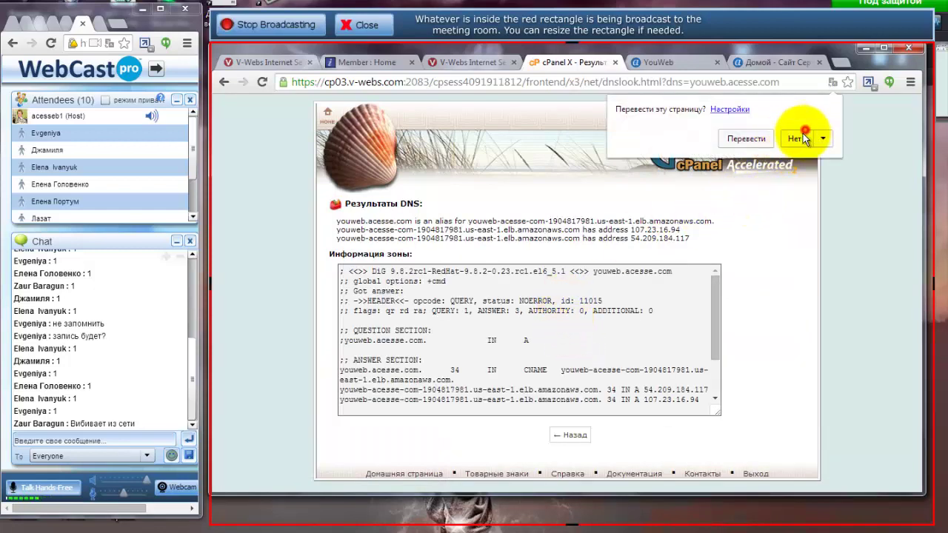
pyautogui.click(804, 135)
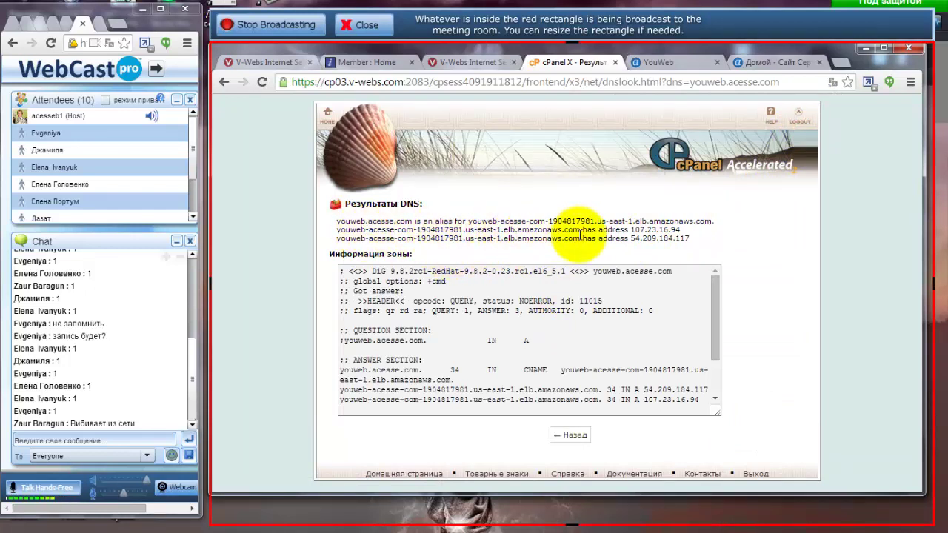
pyautogui.click(659, 65)
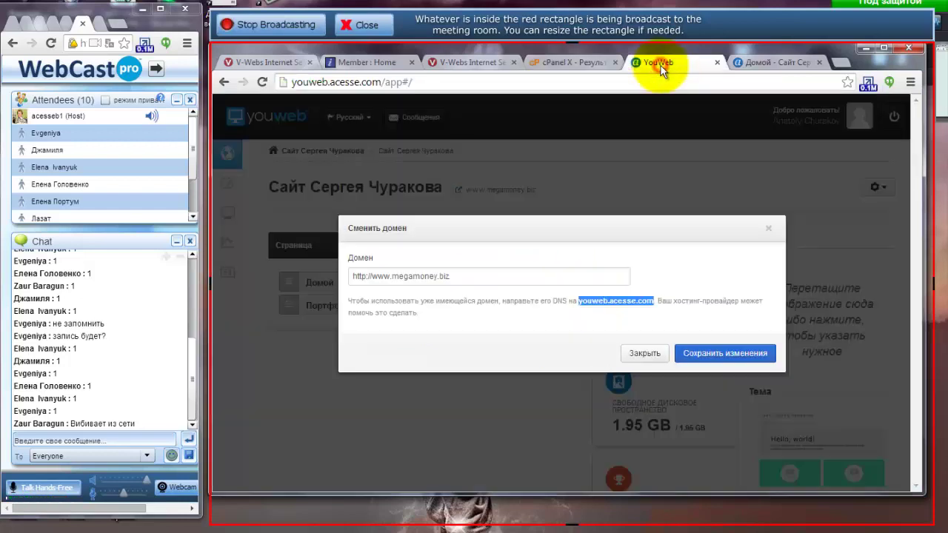
# Select the address 107.23.16.94 in the youweb.acesse.com DNS lookup results.
pyautogui.click(573, 63)
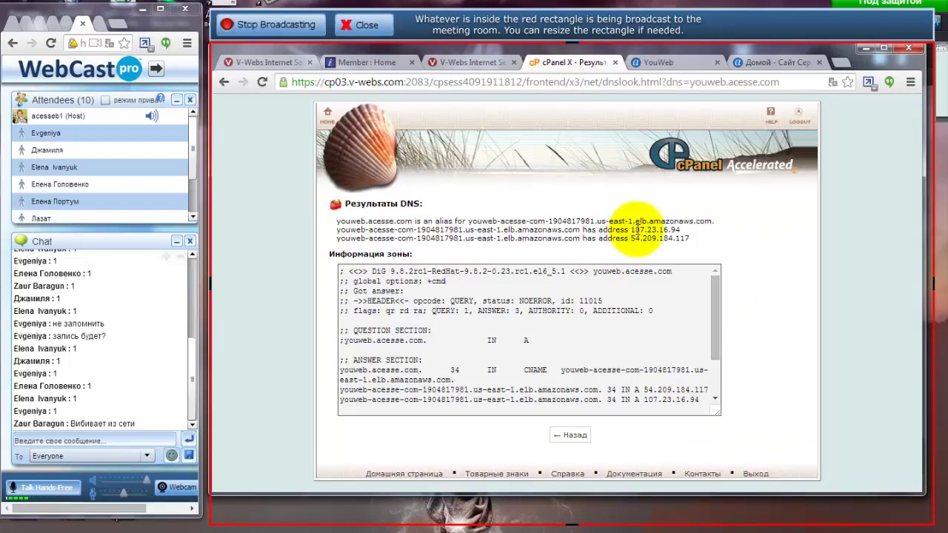
pyautogui.moveTo(631, 230); pyautogui.dragTo(682, 230)
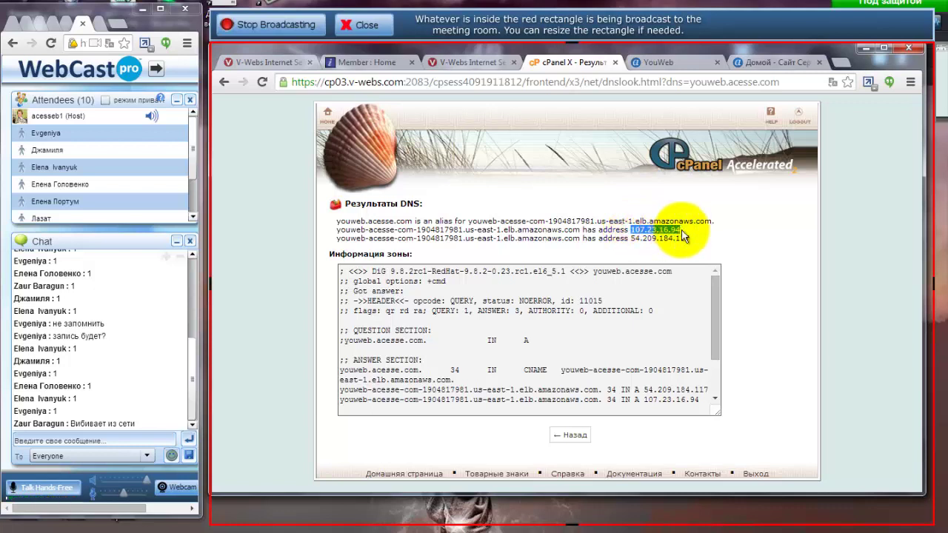
pyautogui.click(559, 230)
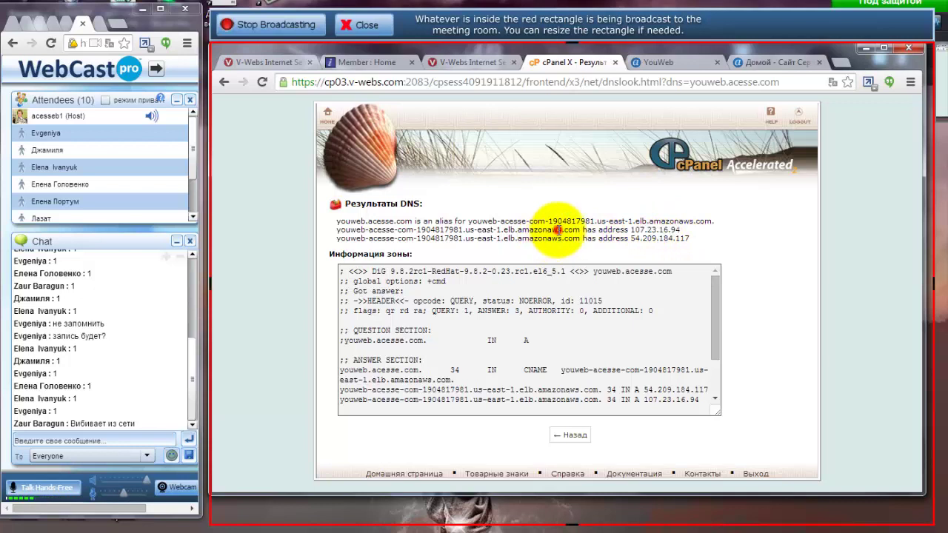
pyautogui.moveTo(503, 230); pyautogui.dragTo(688, 239)
pyautogui.click(689, 239)
pyautogui.moveTo(630, 230); pyautogui.dragTo(693, 239)
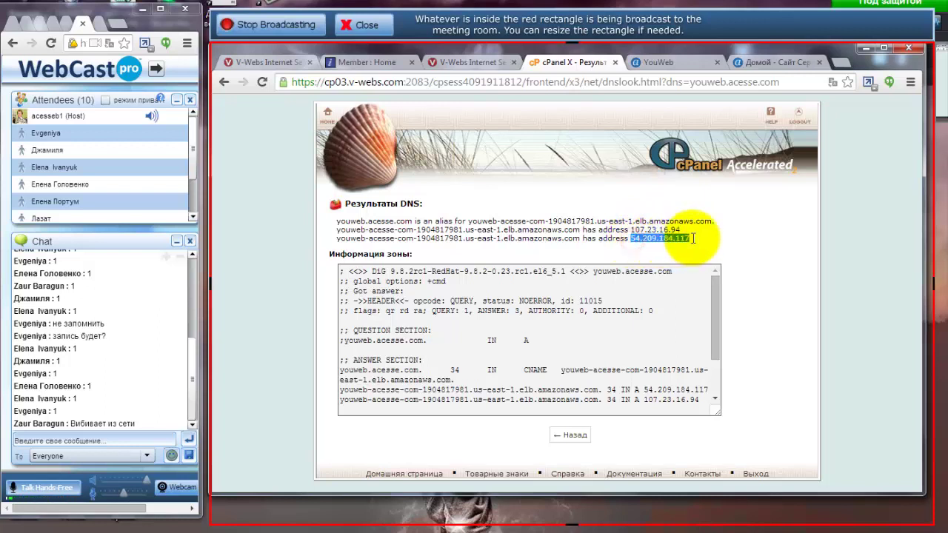
pyautogui.moveTo(630, 231); pyautogui.dragTo(678, 230)
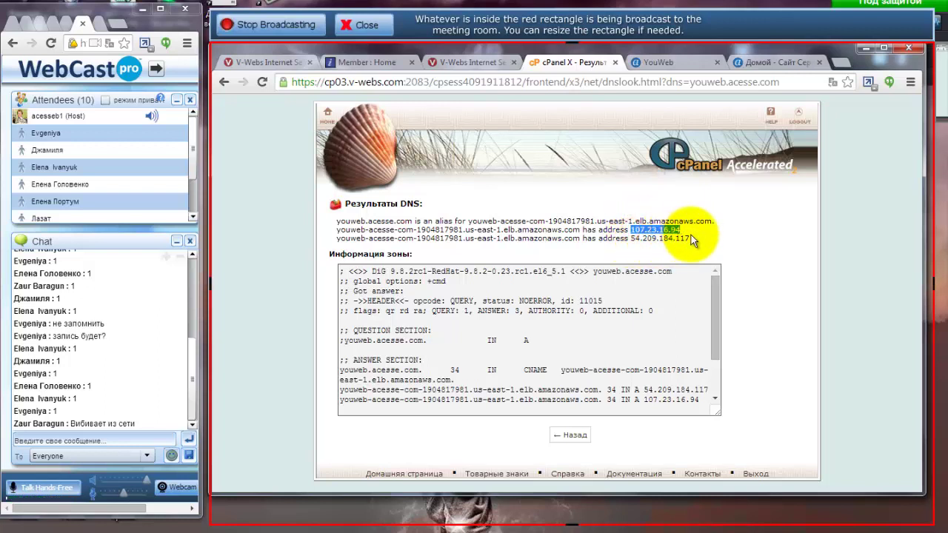
# Duplicate the cPanel tab with Дублировать and navigate the copy to the cPanel main page.
pyautogui.click(469, 63)
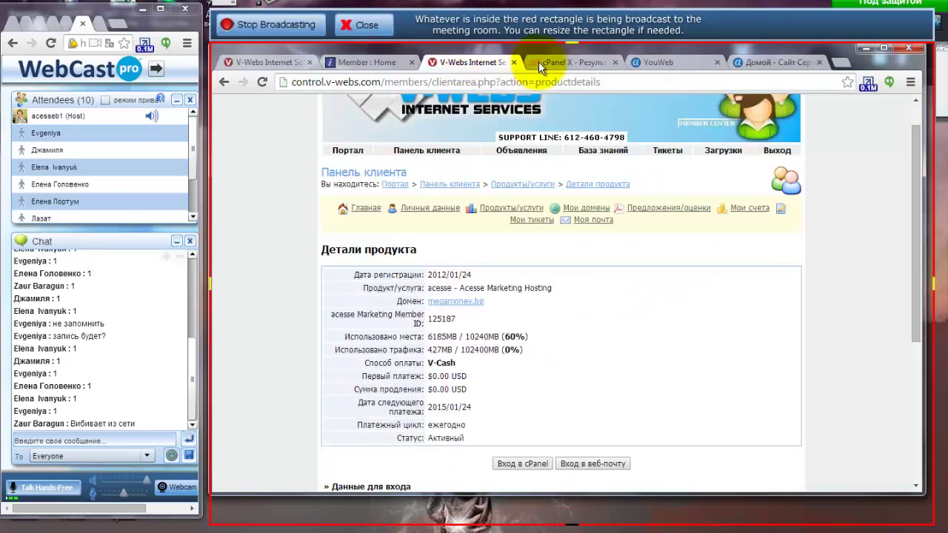
pyautogui.click(539, 61)
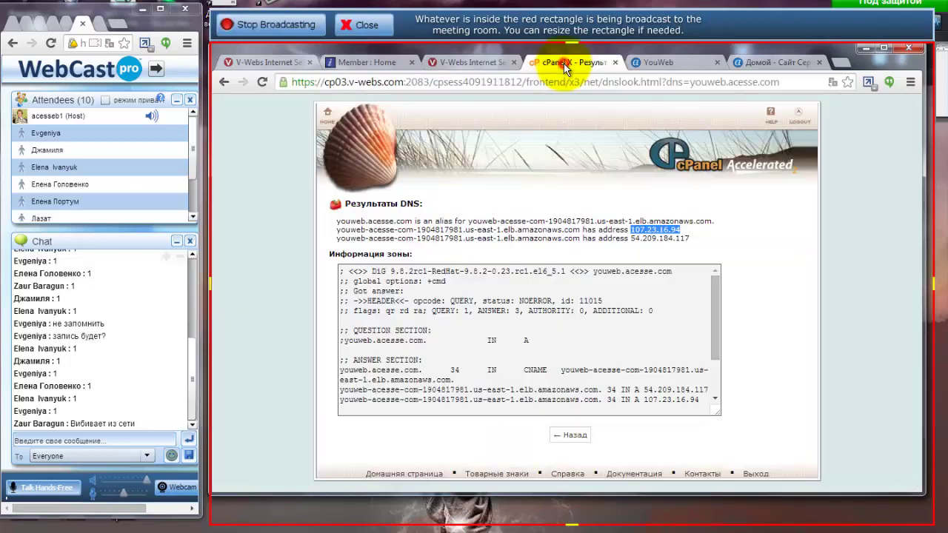
pyautogui.rightClick(564, 64)
pyautogui.click(606, 111)
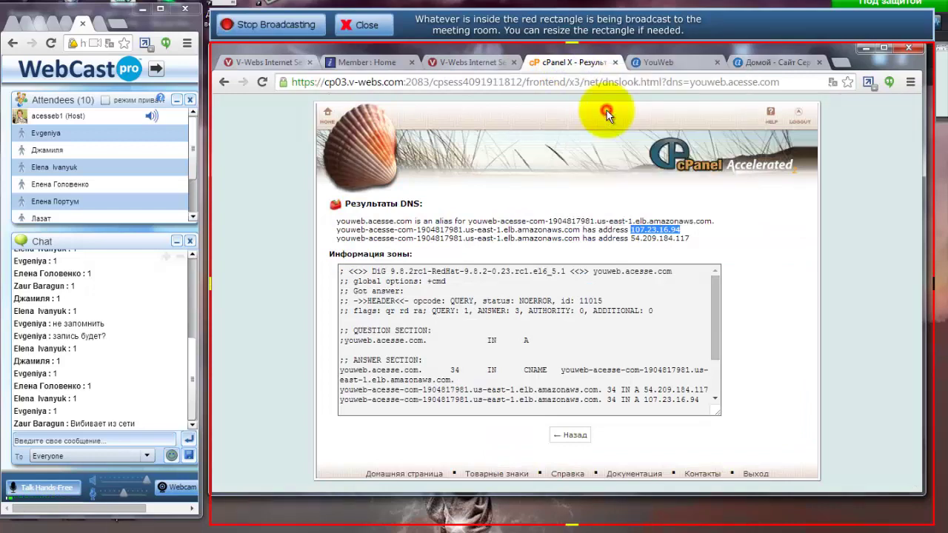
pyautogui.click(328, 115)
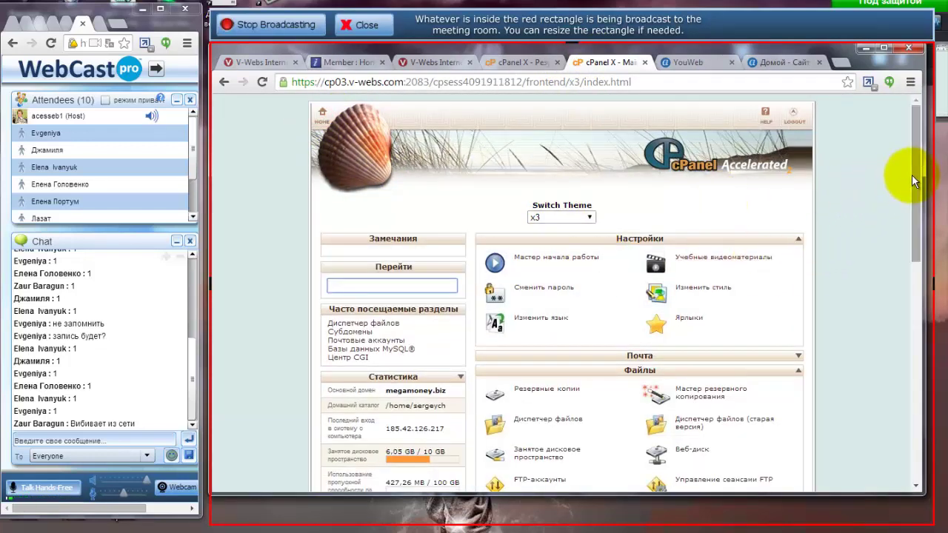
# Scroll the cPanel home page to the Domains tools, including Subdomains and the DNS Zone Editors.
pyautogui.moveTo(912, 175); pyautogui.dragTo(910, 276)
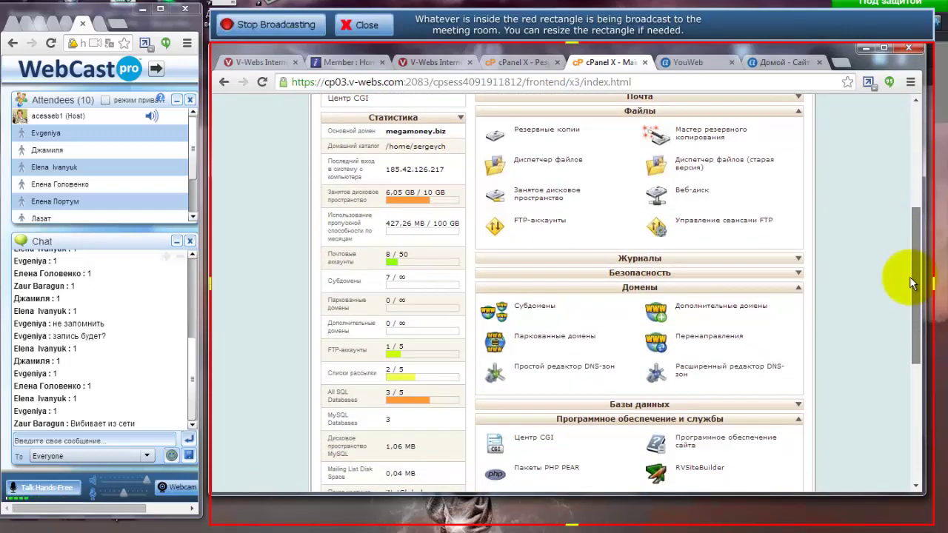
pyautogui.moveTo(911, 282); pyautogui.dragTo(905, 323)
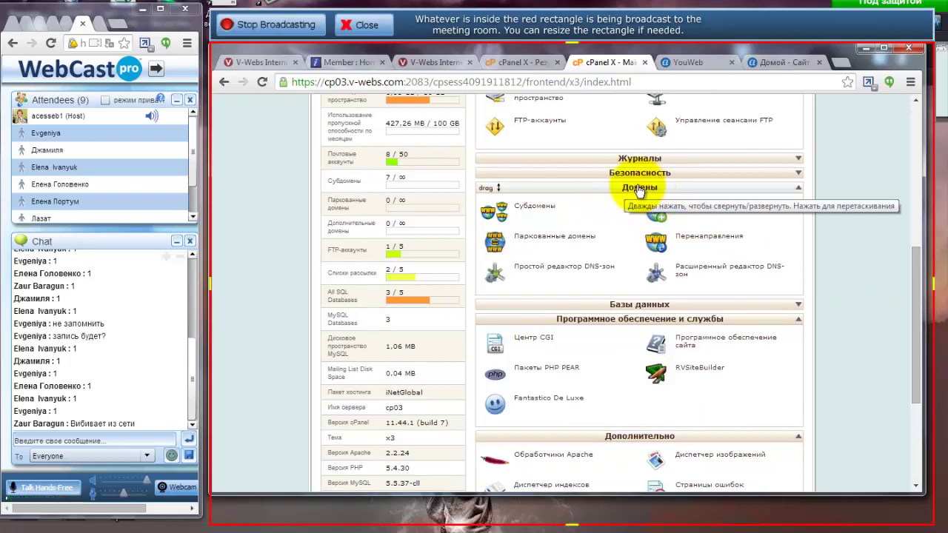
# Open the Advanced DNS Zone Editor and note YouWeb's lookup address 54.209.184.117.
pyautogui.click(691, 271)
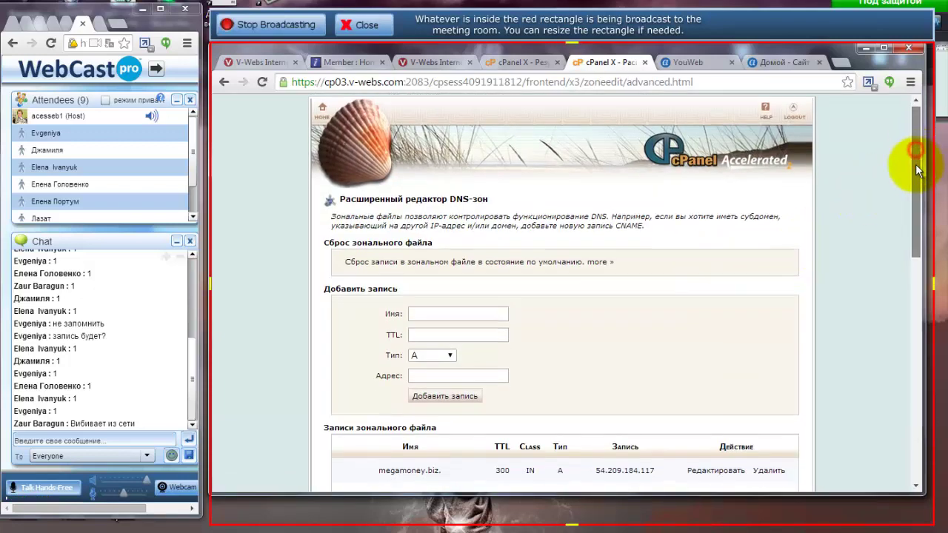
pyautogui.moveTo(915, 158); pyautogui.dragTo(917, 221)
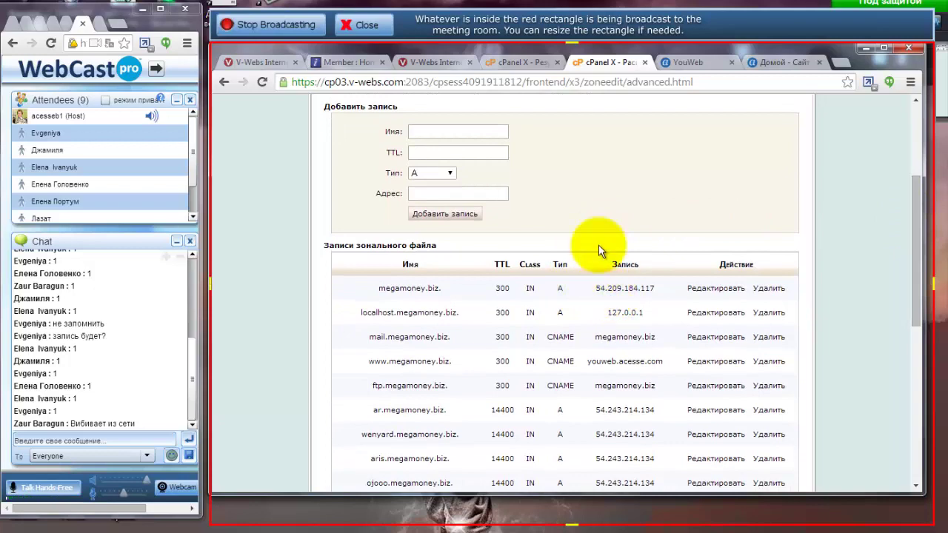
pyautogui.click(529, 62)
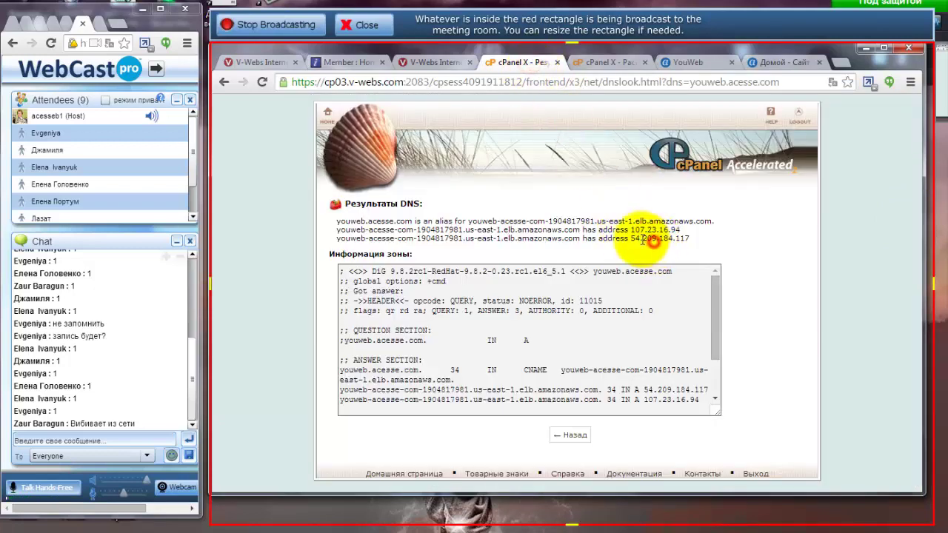
pyautogui.moveTo(629, 238); pyautogui.dragTo(692, 236)
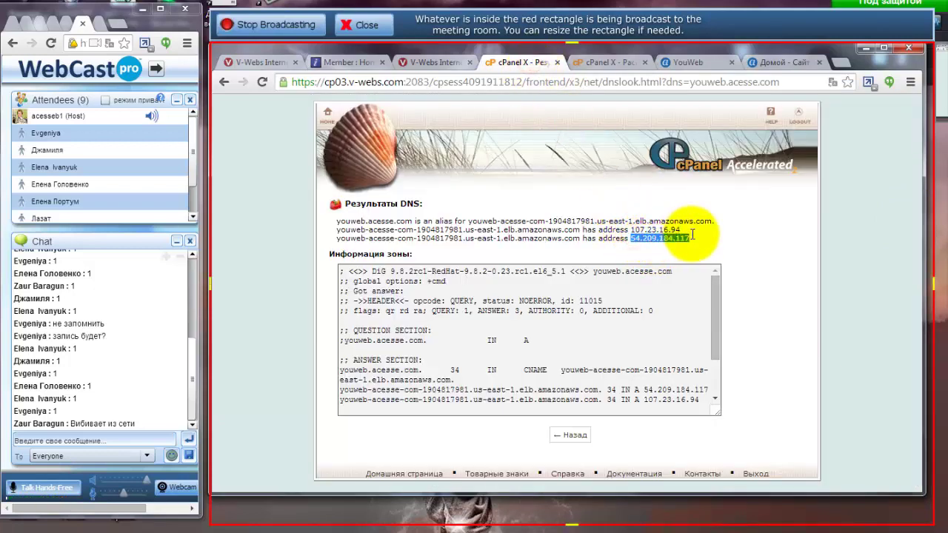
pyautogui.click(608, 64)
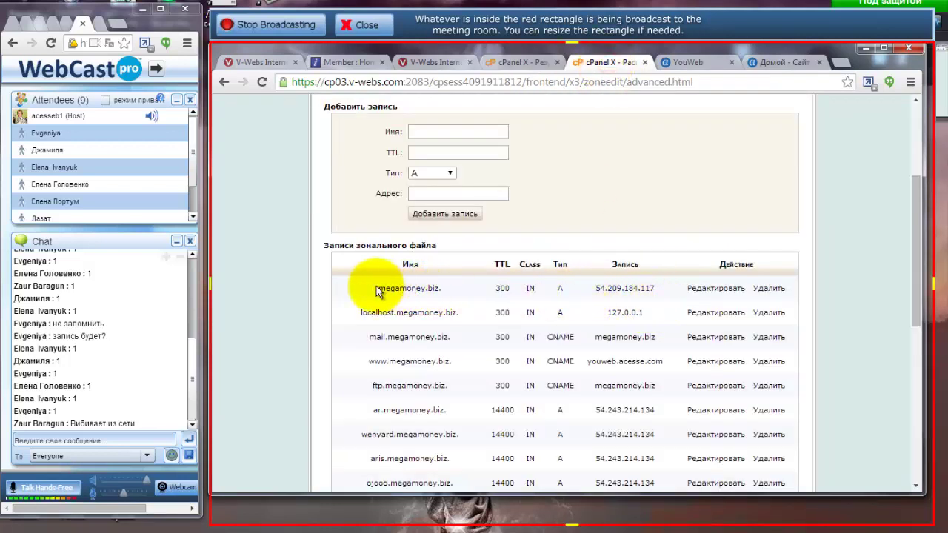
# Confirm the megamoney.biz A record IP matches the YouWeb address 54.209.184.117.
pyautogui.moveTo(370, 286); pyautogui.dragTo(443, 289)
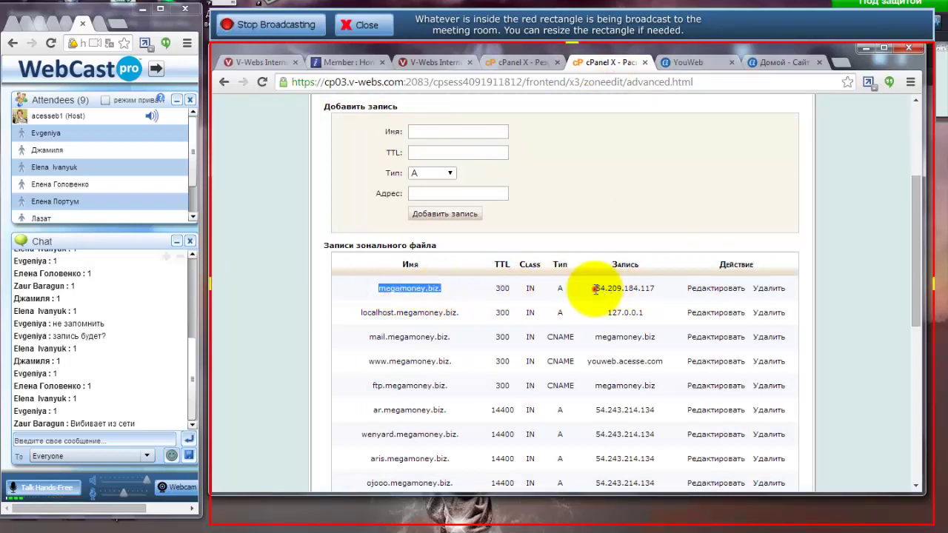
pyautogui.moveTo(594, 288); pyautogui.dragTo(655, 288)
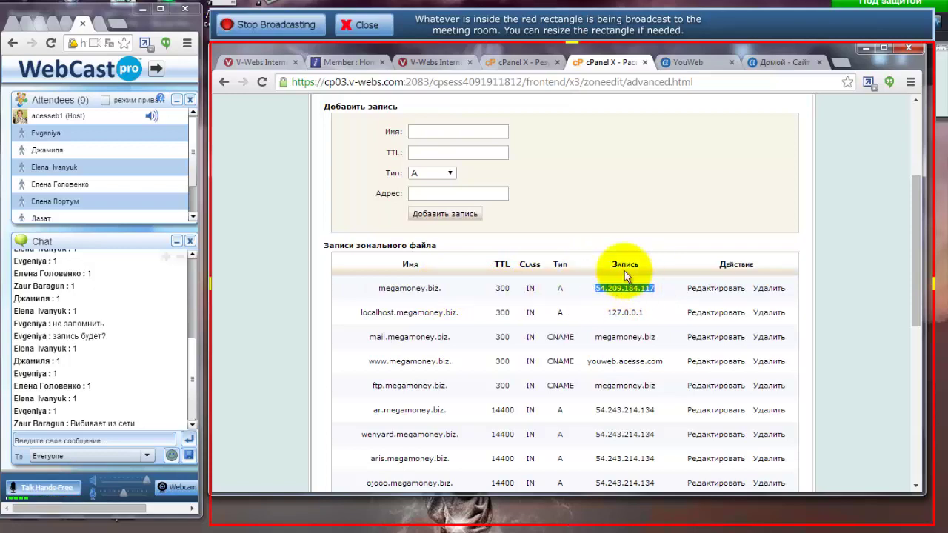
pyautogui.click(521, 60)
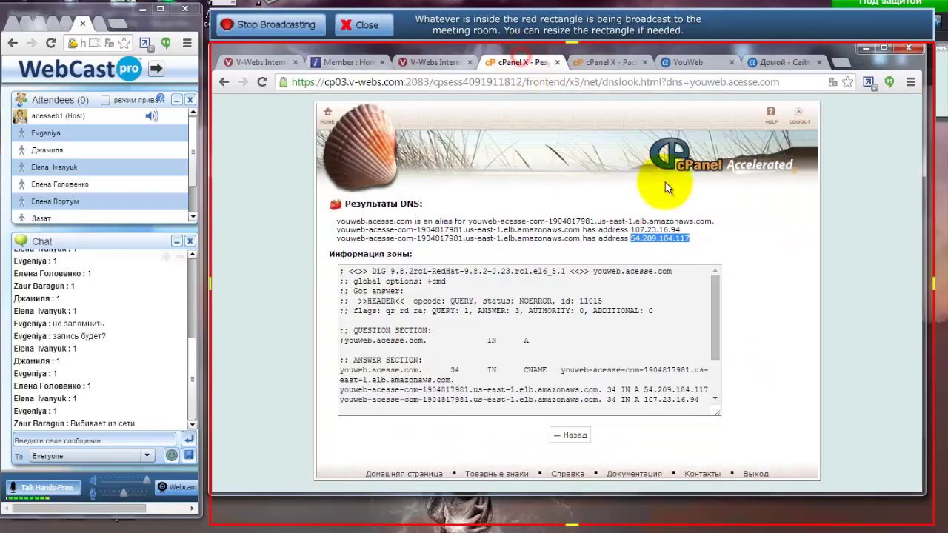
pyautogui.click(603, 60)
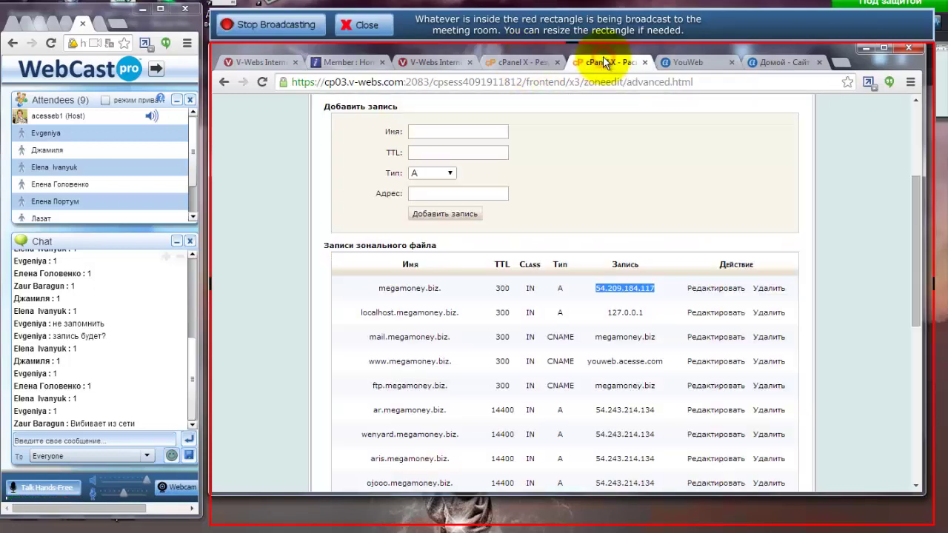
# Re-enter 54.209.184.117 as the megamoney.biz A record address, checked against YouWeb, and dismiss the unchanged-content error.
pyautogui.click(711, 288)
pyautogui.scroll(-1, 470, 311)
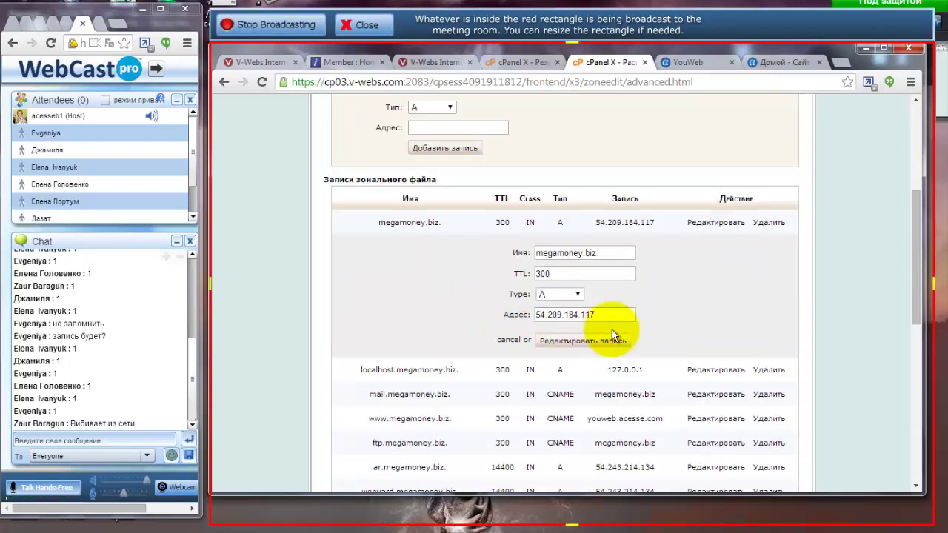
pyautogui.moveTo(604, 314); pyautogui.dragTo(507, 312)
pyautogui.hotkey('ctrl', 'c')
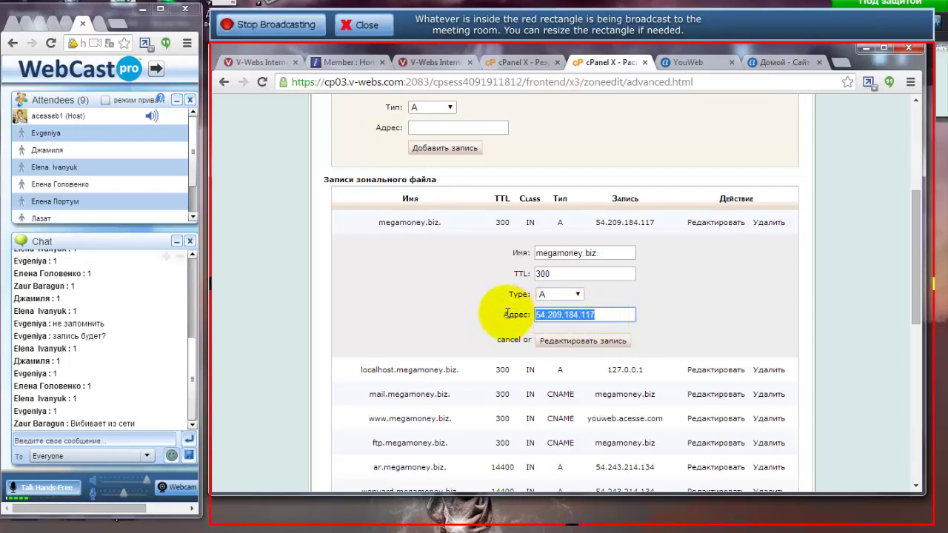
pyautogui.press('BackSpace')
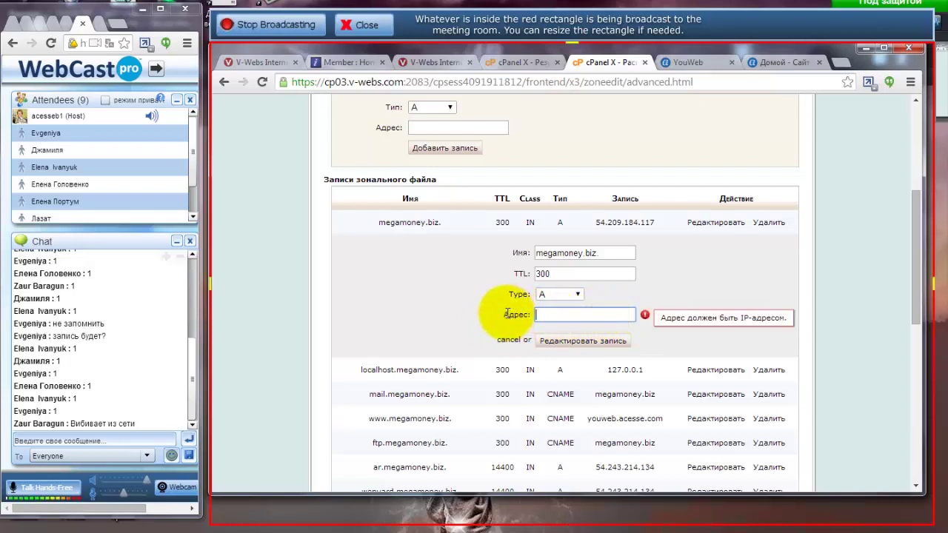
pyautogui.hotkey('ctrl', 'v')
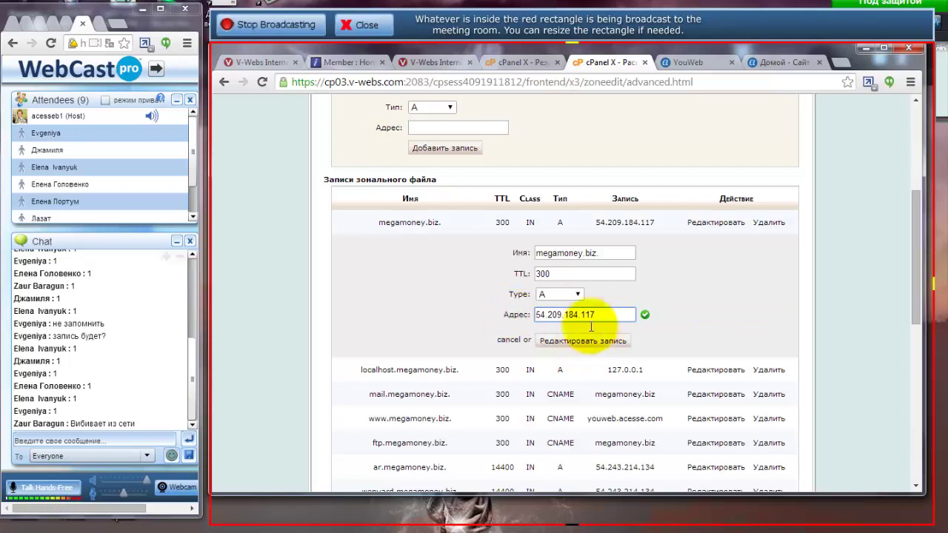
pyautogui.click(510, 62)
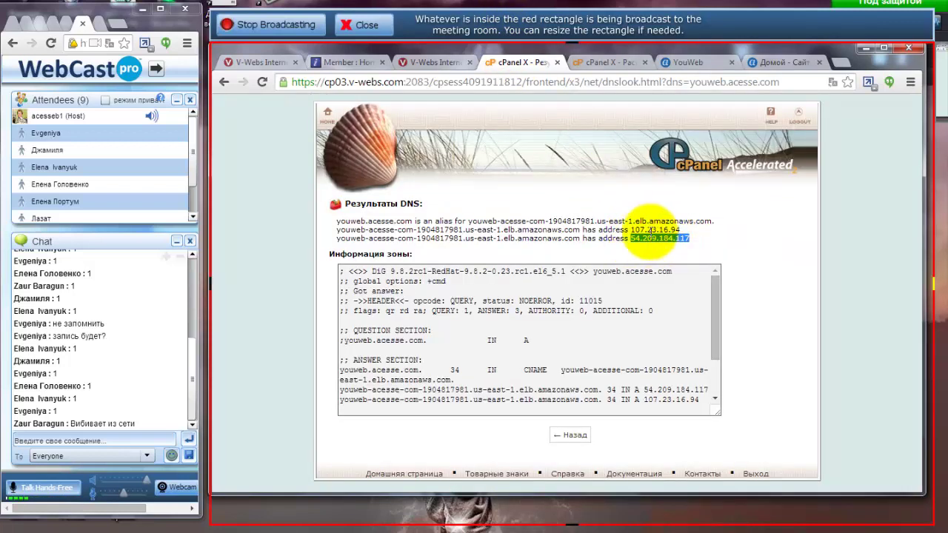
pyautogui.click(597, 61)
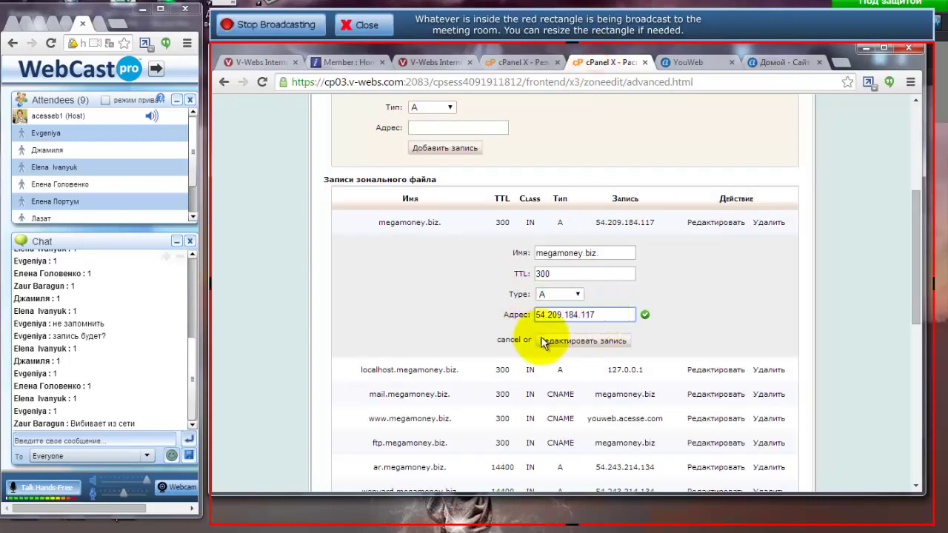
pyautogui.click(571, 342)
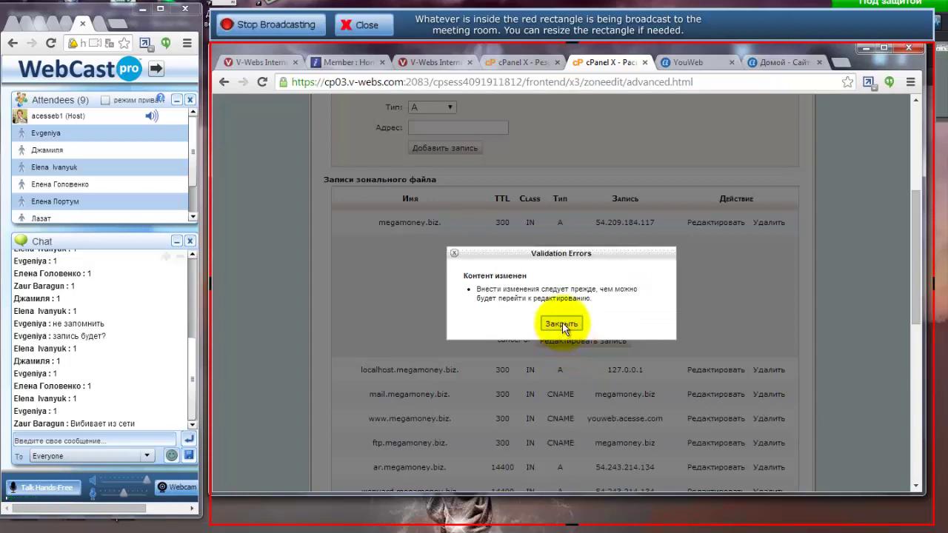
pyautogui.click(561, 324)
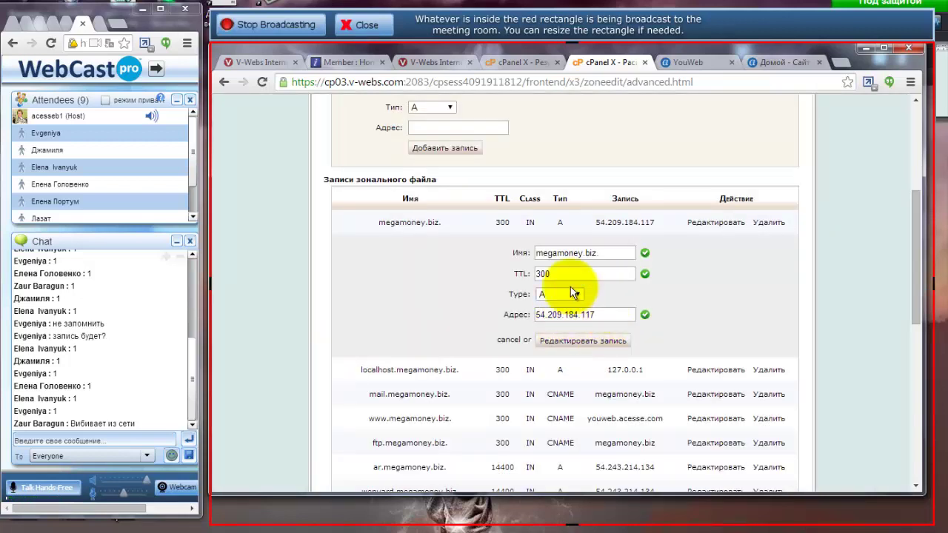
pyautogui.scroll(-1, 674, 318)
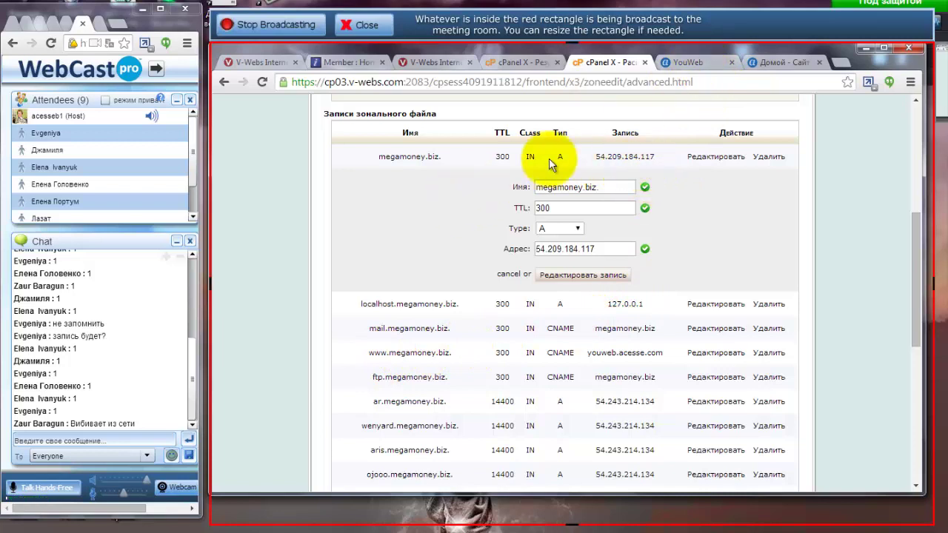
pyautogui.moveTo(378, 156); pyautogui.dragTo(439, 156)
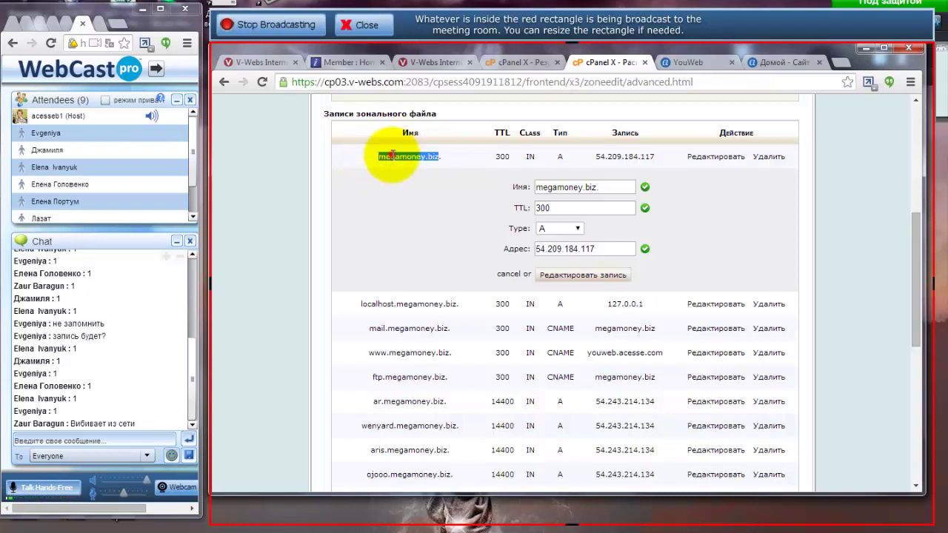
pyautogui.moveTo(376, 158); pyautogui.dragTo(441, 156)
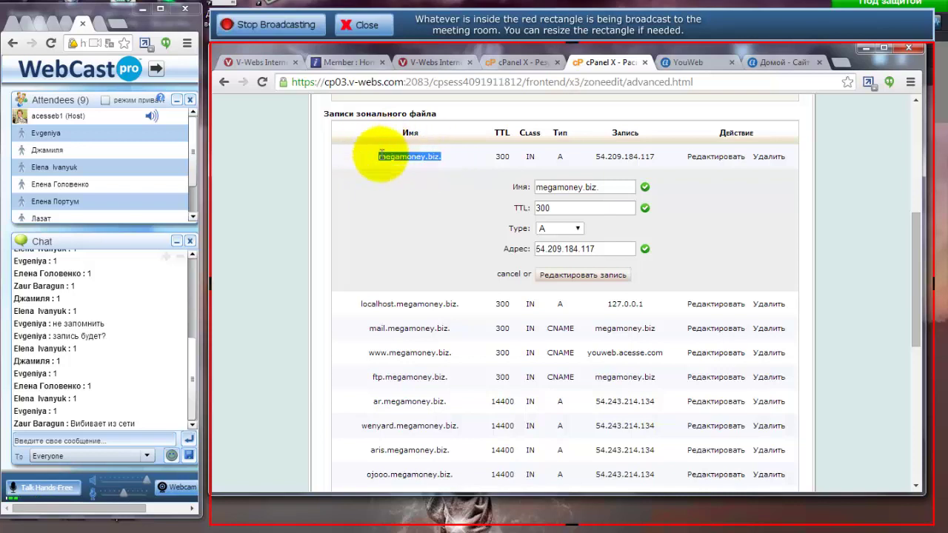
pyautogui.click(702, 62)
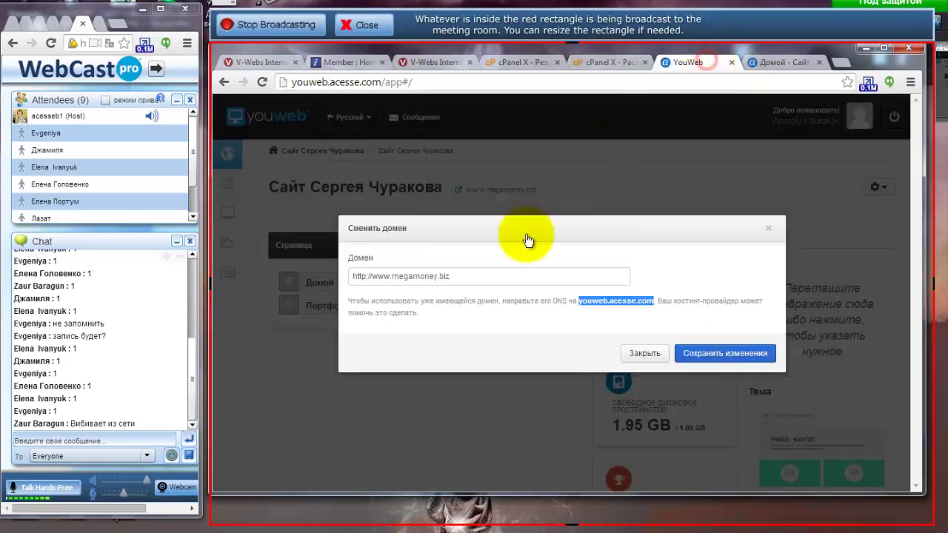
pyautogui.moveTo(373, 277); pyautogui.dragTo(388, 277)
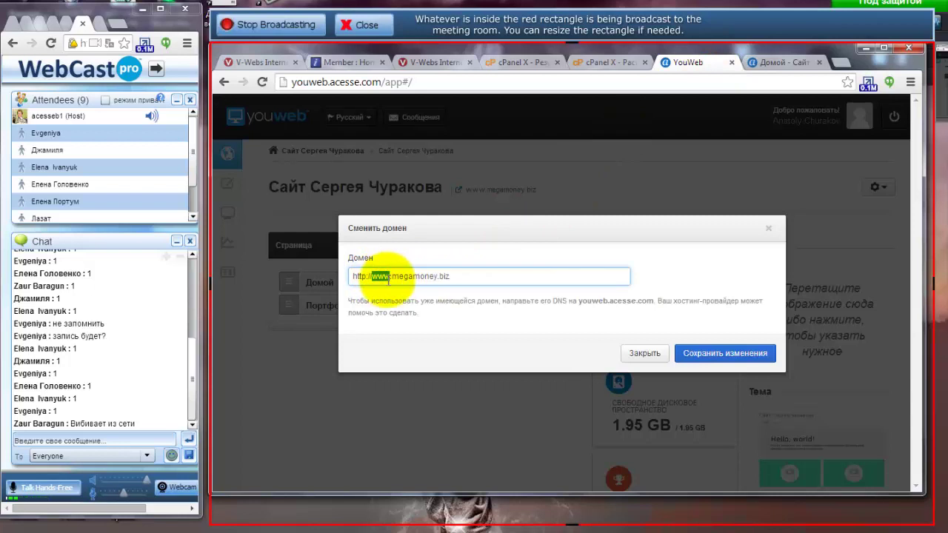
pyautogui.click(601, 60)
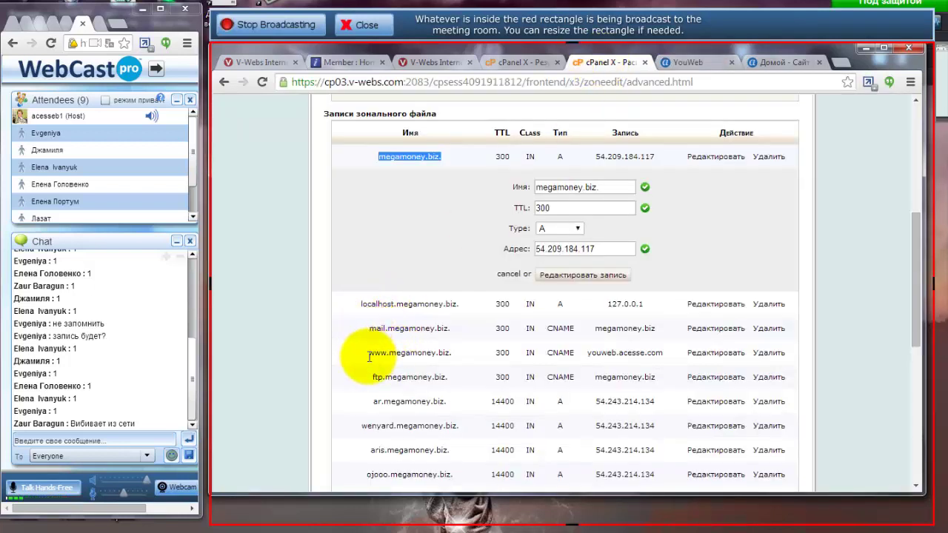
pyautogui.moveTo(370, 355); pyautogui.dragTo(448, 354)
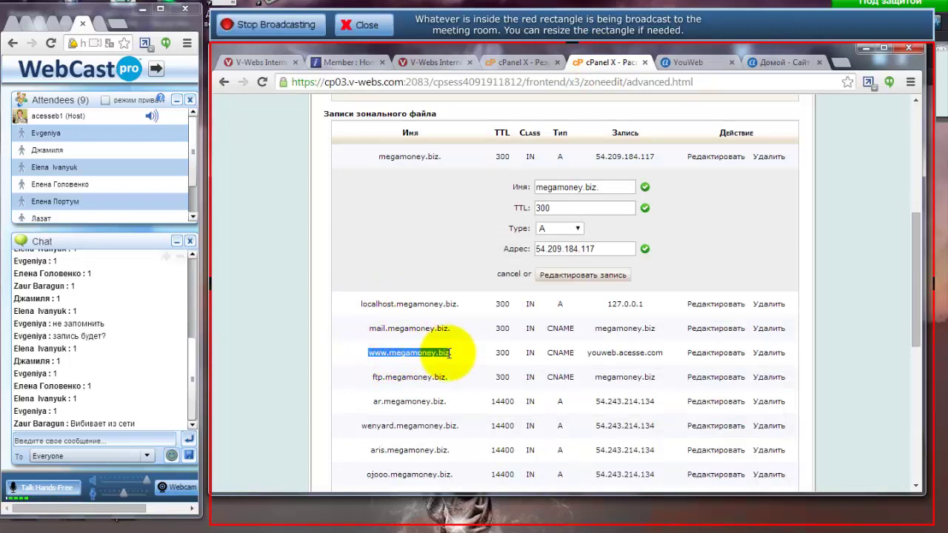
pyautogui.click(369, 354)
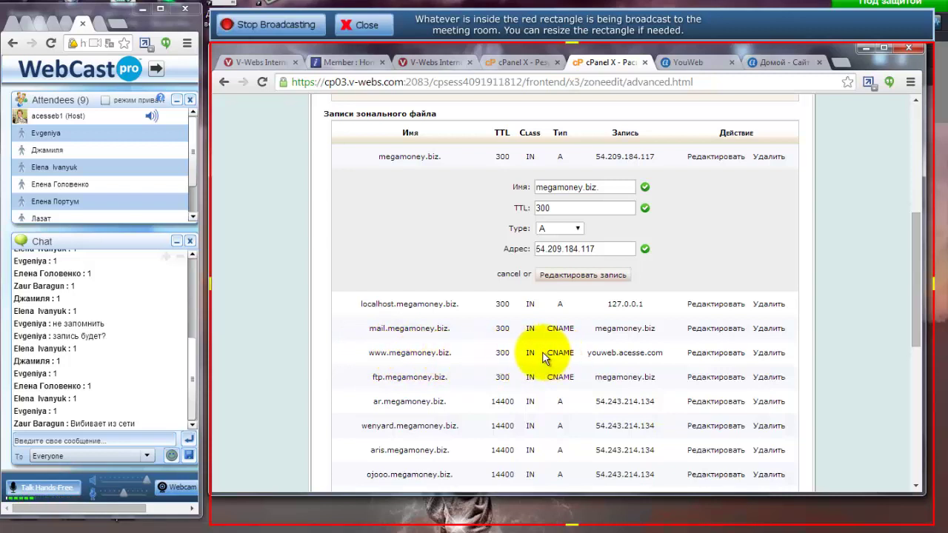
pyautogui.moveTo(549, 353); pyautogui.dragTo(573, 353)
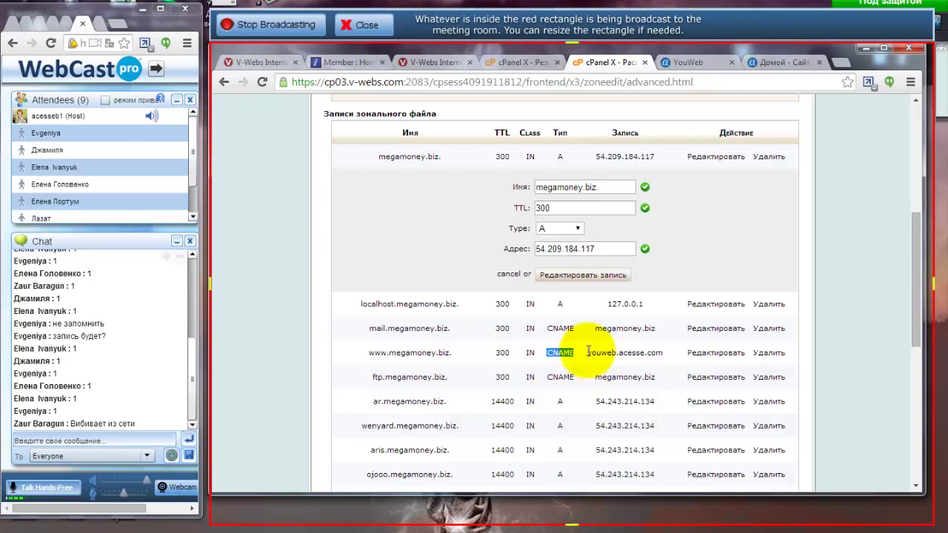
pyautogui.moveTo(588, 351); pyautogui.dragTo(666, 352)
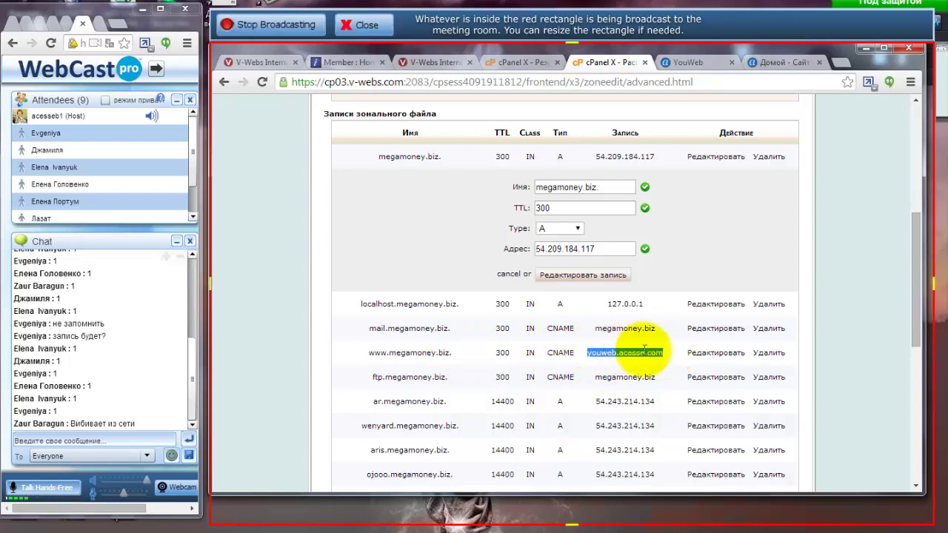
pyautogui.moveTo(591, 354); pyautogui.dragTo(661, 354)
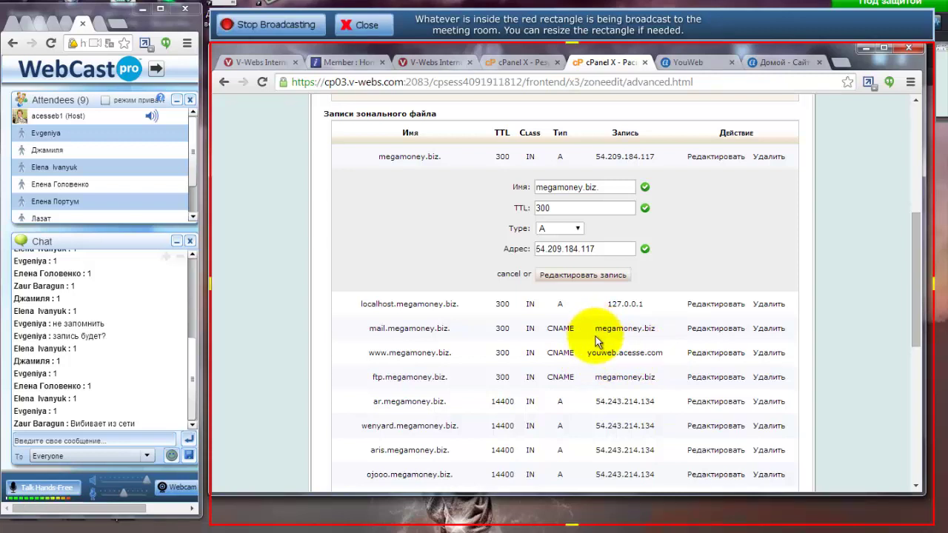
pyautogui.moveTo(594, 332); pyautogui.dragTo(653, 331)
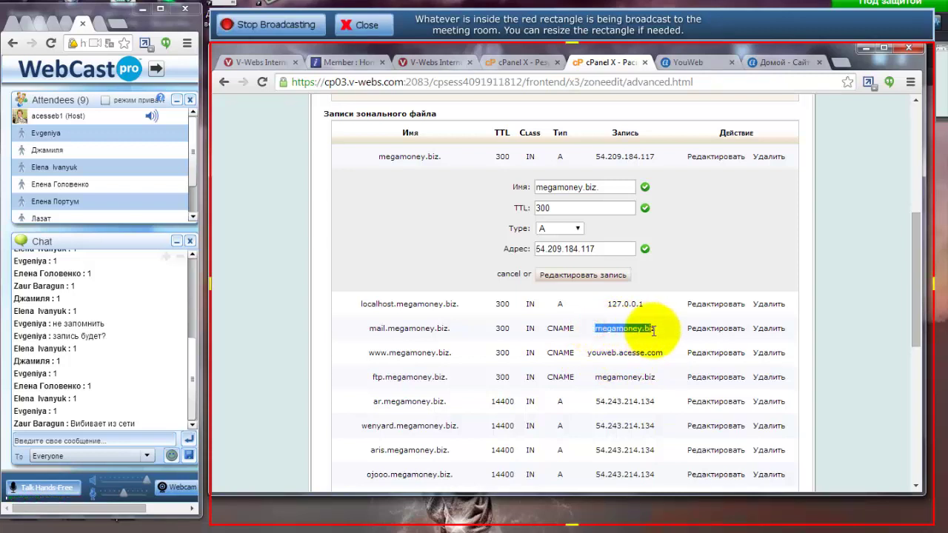
pyautogui.click(651, 331)
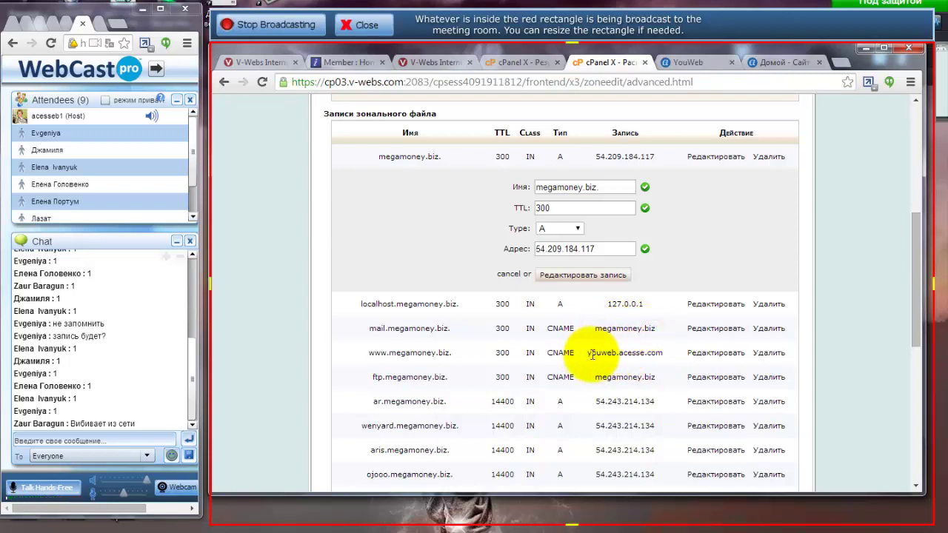
pyautogui.moveTo(587, 355); pyautogui.dragTo(663, 355)
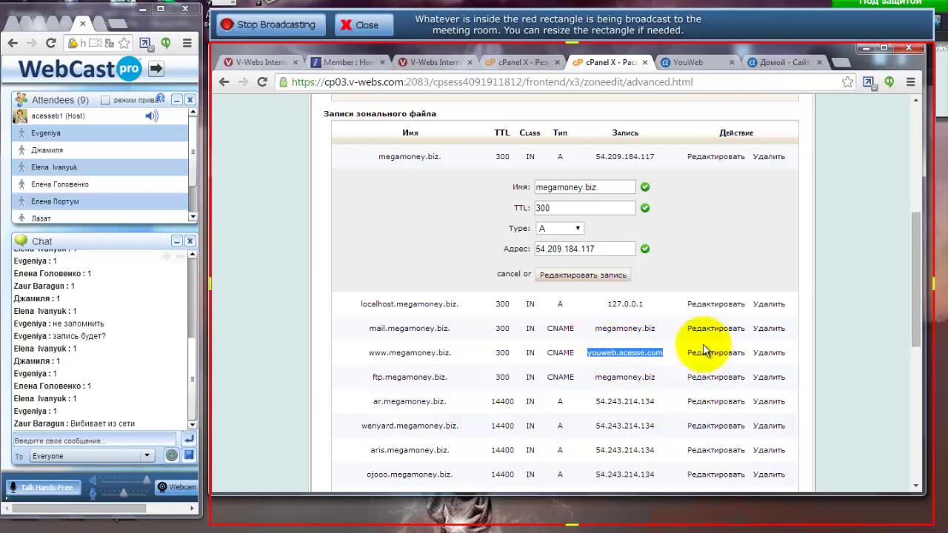
# Clear and restore the www CNAME target youweb.acesse.com, comparing it with YouWeb's domain hint.
pyautogui.click(709, 354)
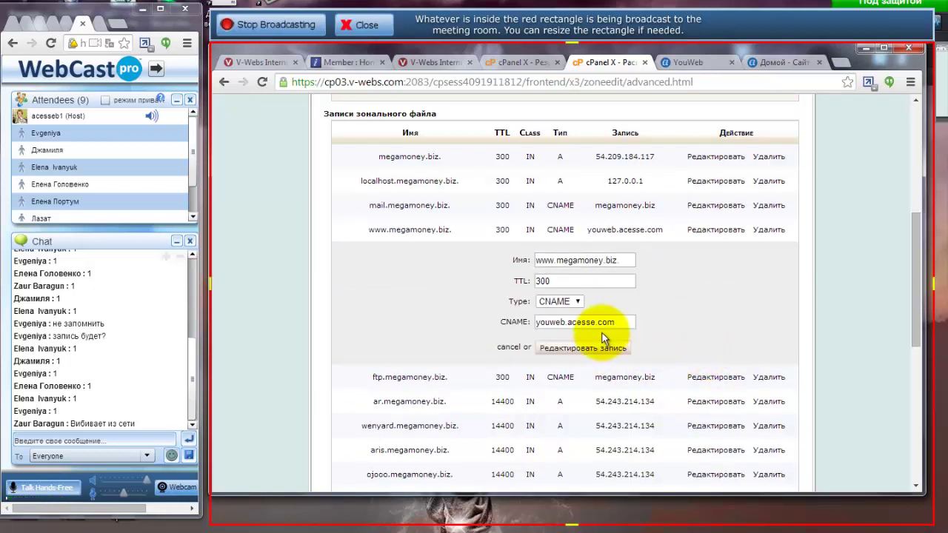
pyautogui.moveTo(628, 322); pyautogui.dragTo(595, 322)
pyautogui.moveTo(523, 319); pyautogui.dragTo(519, 326)
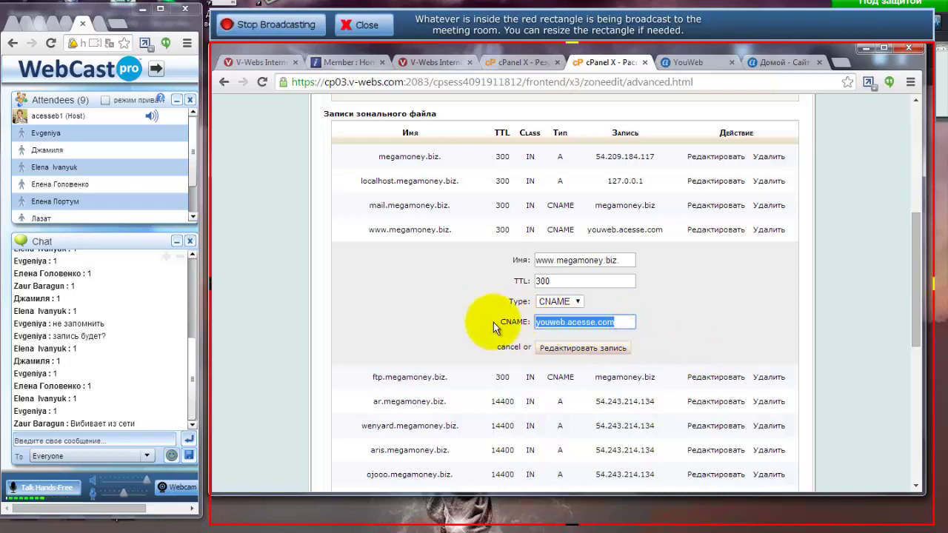
pyautogui.press('BackSpace')
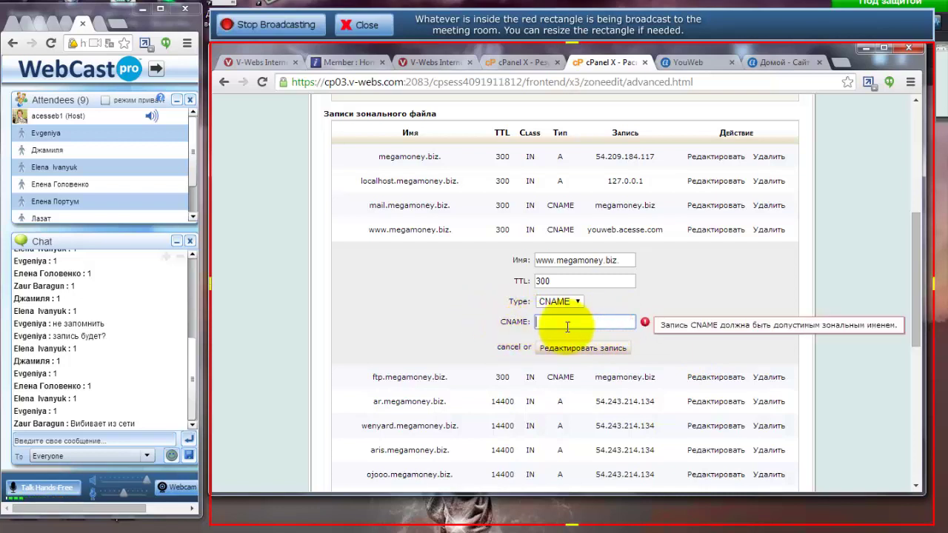
pyautogui.hotkey('ctrl', 'z')
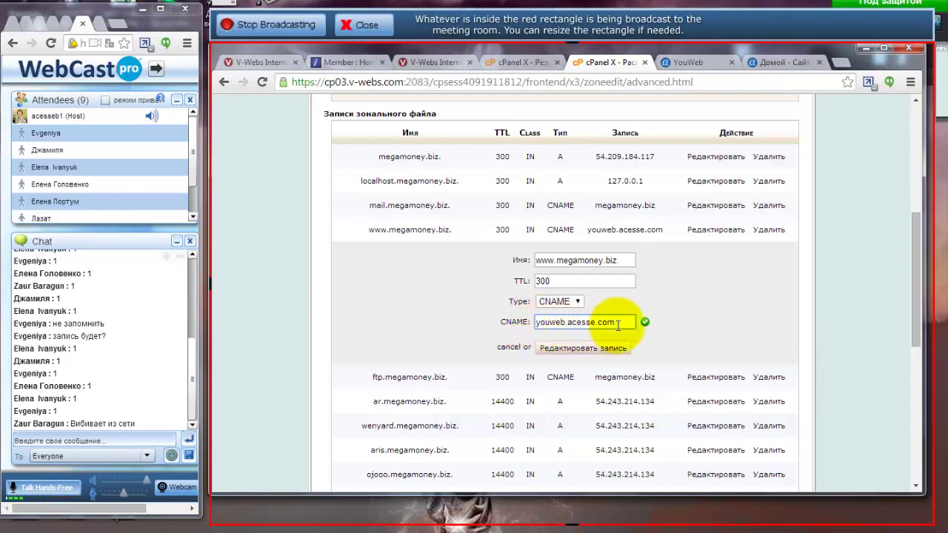
pyautogui.click(698, 61)
pyautogui.moveTo(579, 301); pyautogui.dragTo(654, 301)
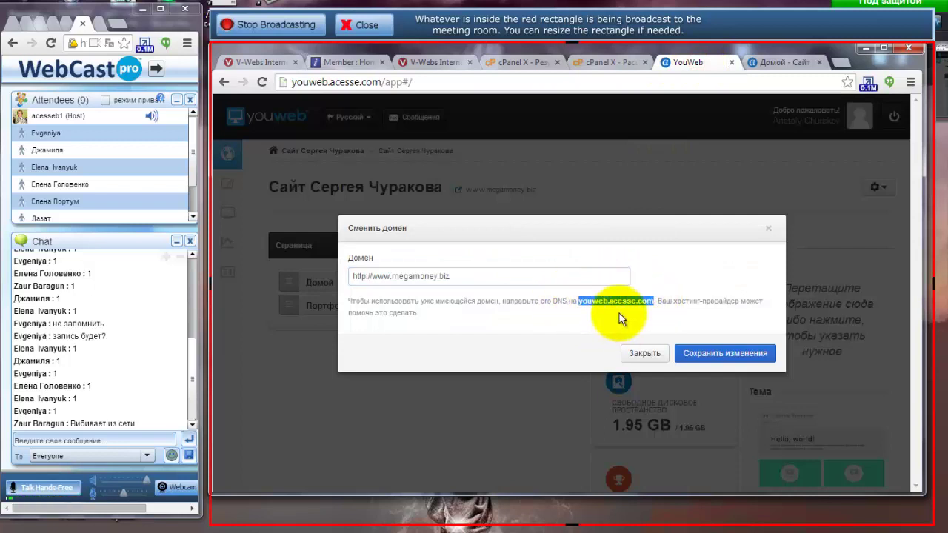
pyautogui.click(600, 61)
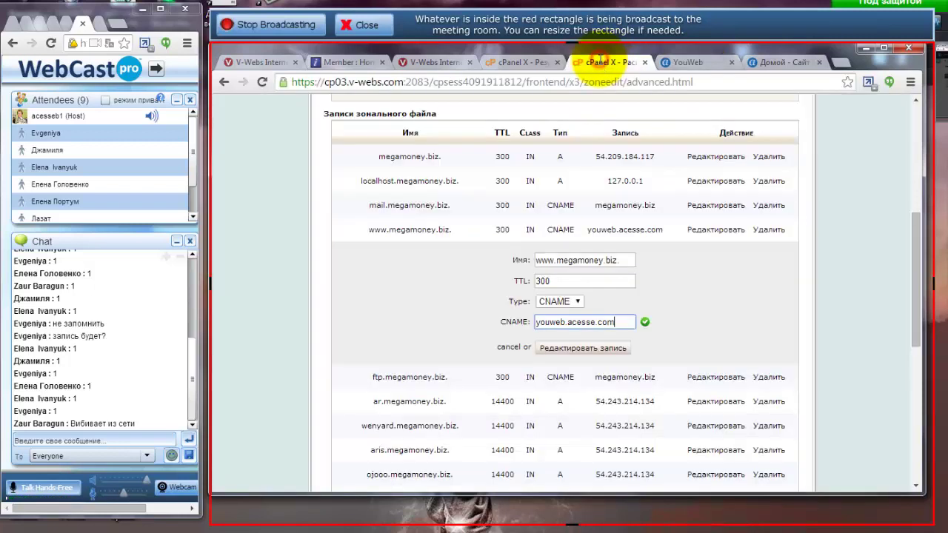
pyautogui.moveTo(369, 226); pyautogui.dragTo(445, 230)
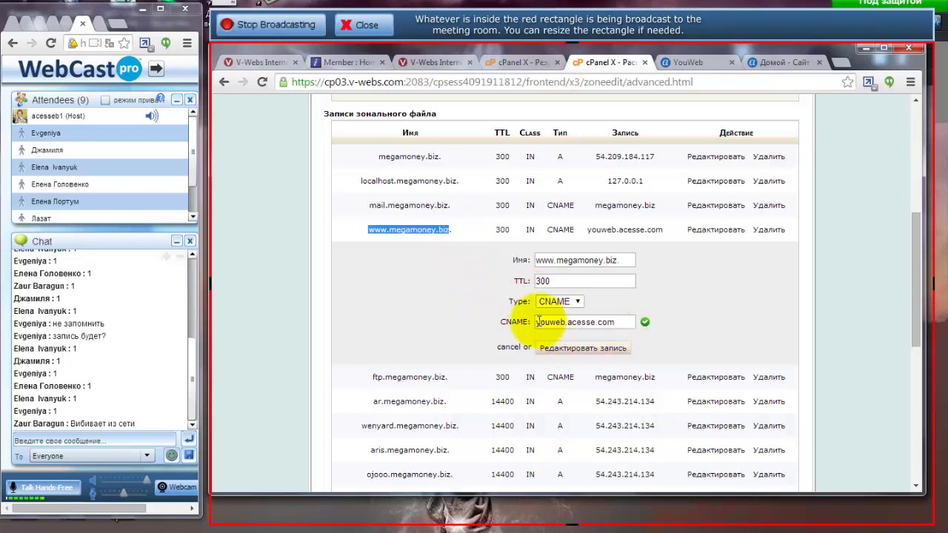
pyautogui.click(618, 322)
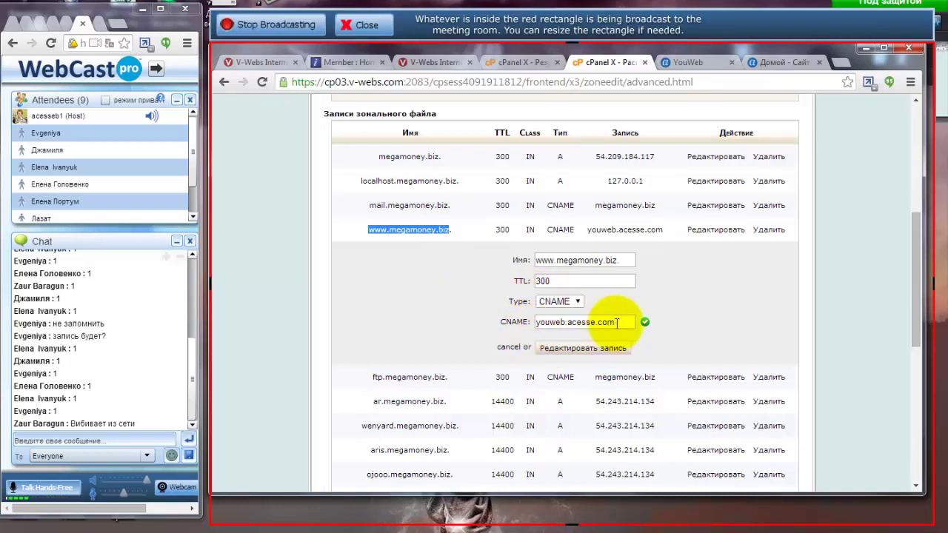
pyautogui.click(566, 348)
pyautogui.click(559, 324)
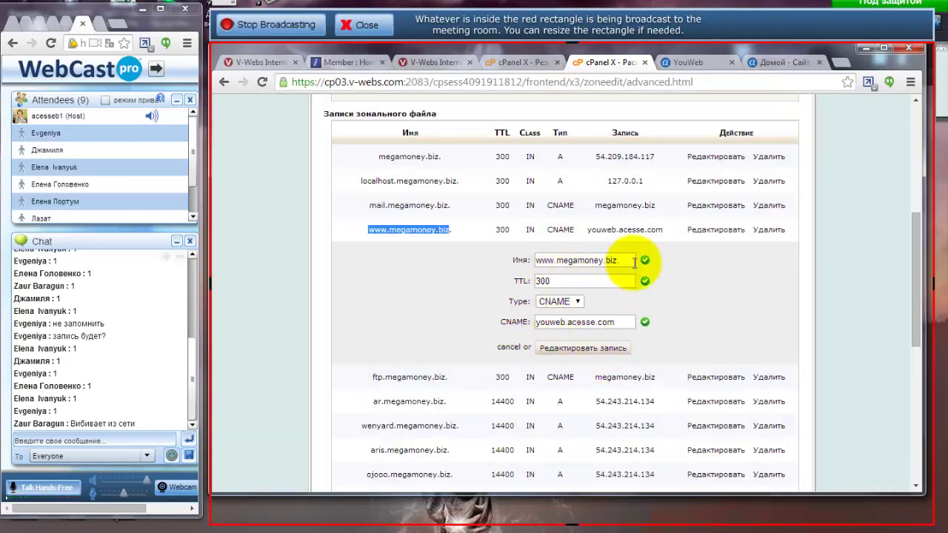
pyautogui.click(513, 63)
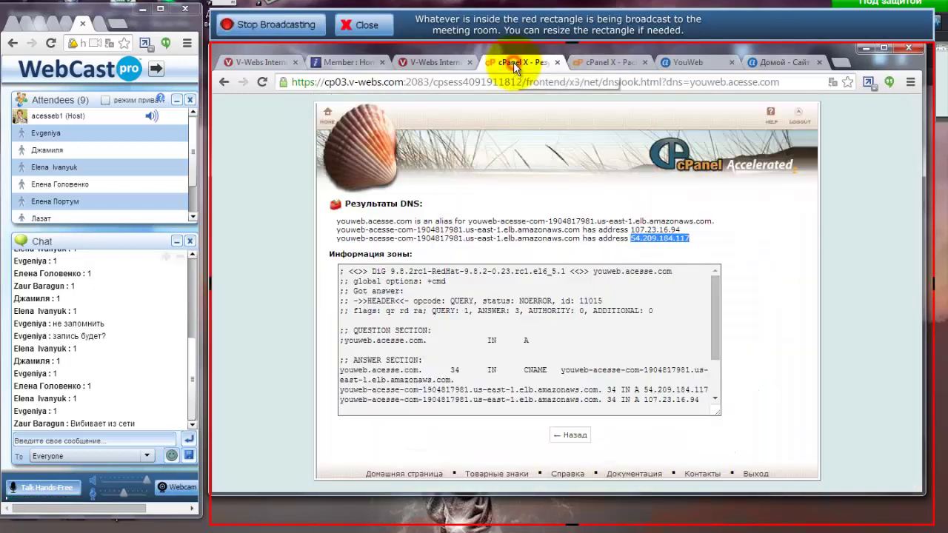
# Select YouWeb's address 107.23.16.94 in the DNS lookup results.
pyautogui.click(632, 231)
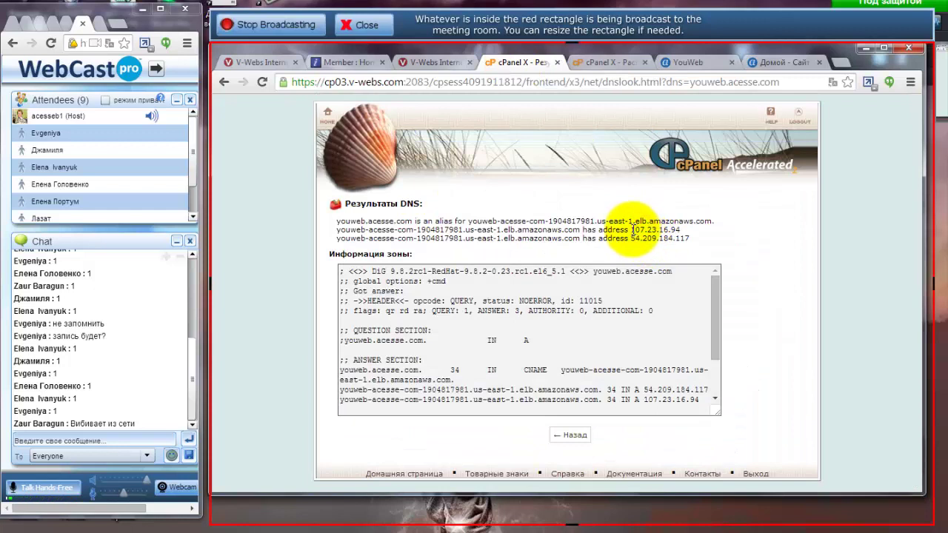
pyautogui.moveTo(631, 231); pyautogui.dragTo(679, 224)
pyautogui.hotkey('ctrl', 'c')
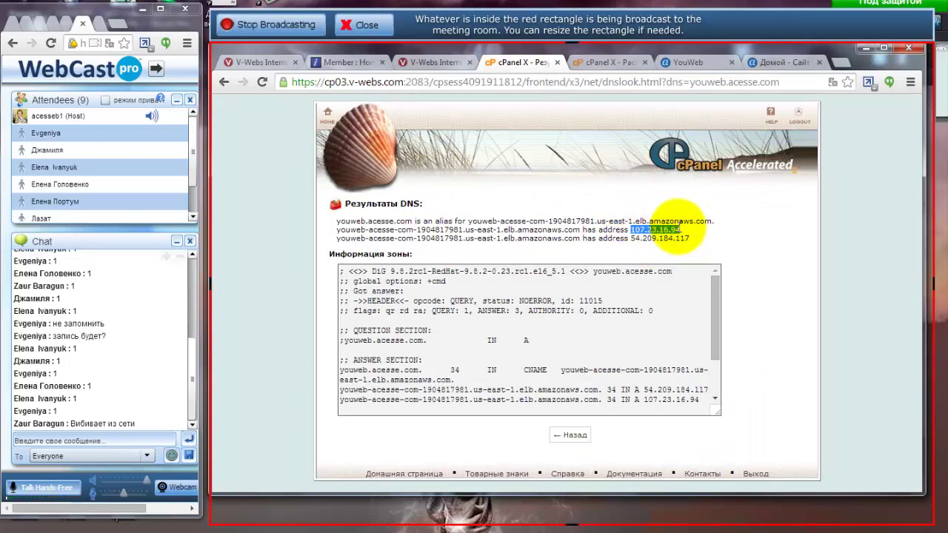
pyautogui.click(608, 61)
# Navigate from cPanel Home to the Simple DNS Zone Editor under Domains.
pyautogui.scroll(4, 452, 256)
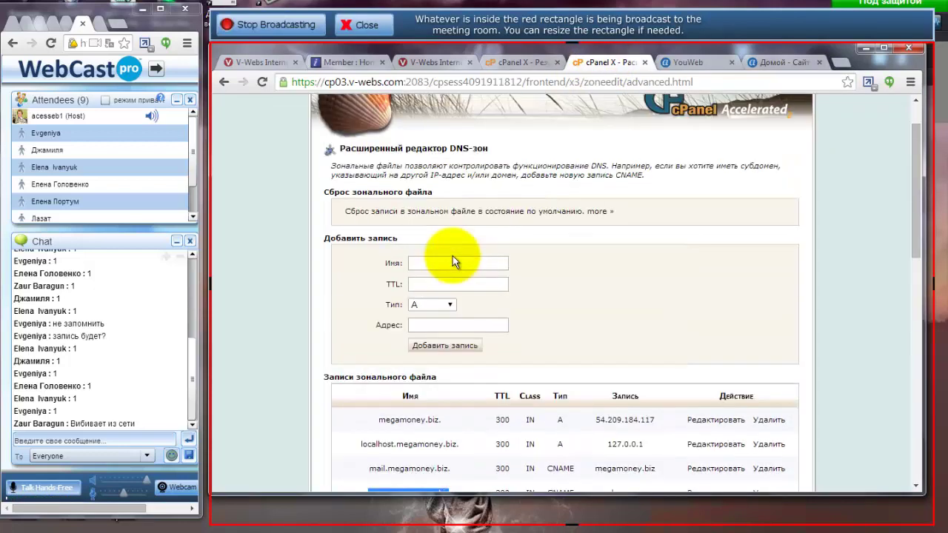
pyautogui.scroll(1, 453, 256)
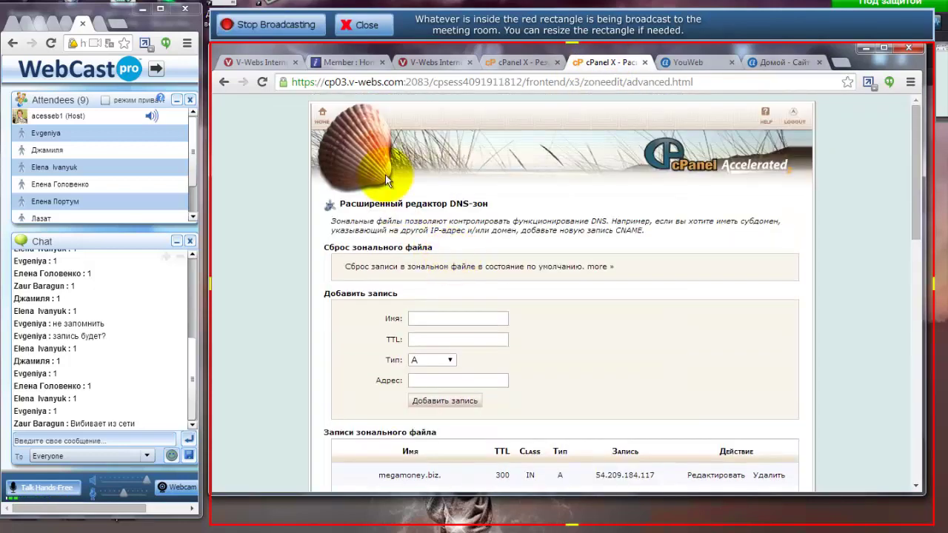
pyautogui.click(320, 116)
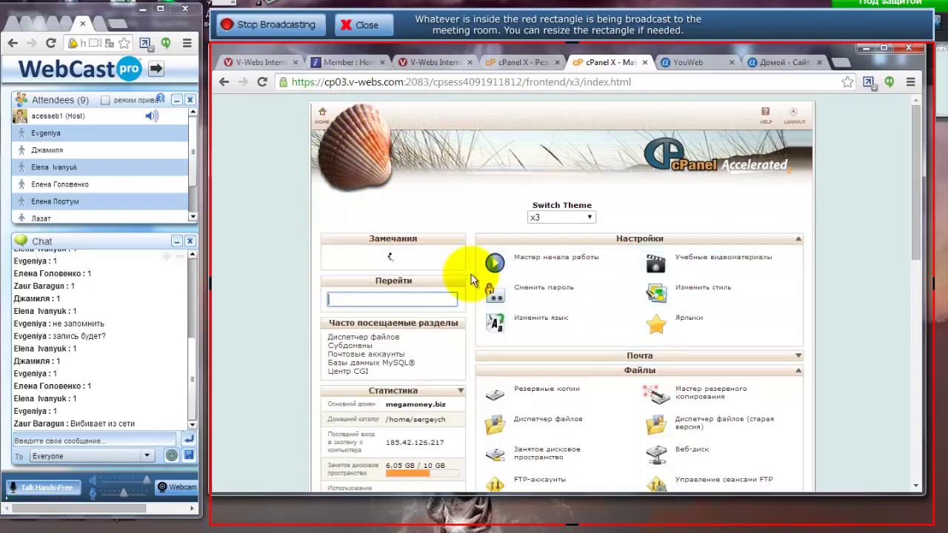
pyautogui.scroll(-8, 559, 290)
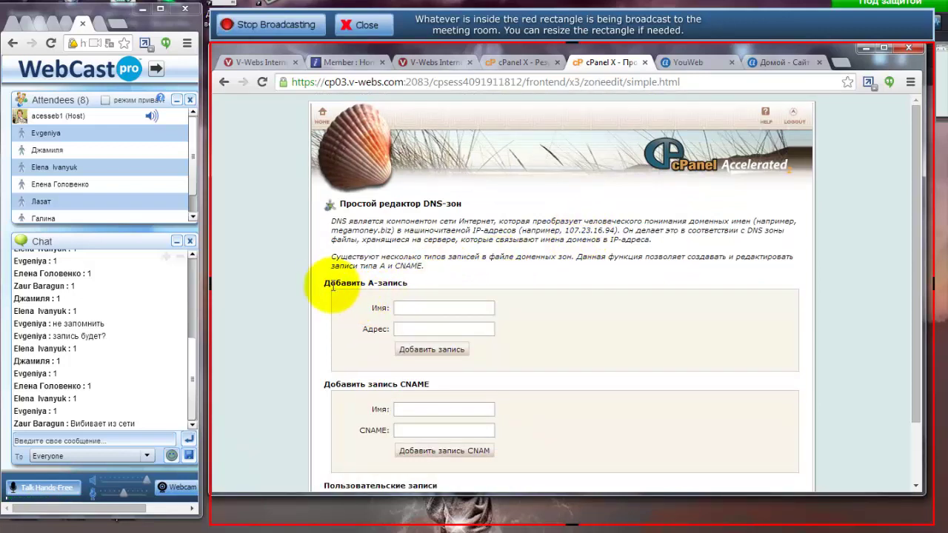
pyautogui.scroll(-1, 332, 287)
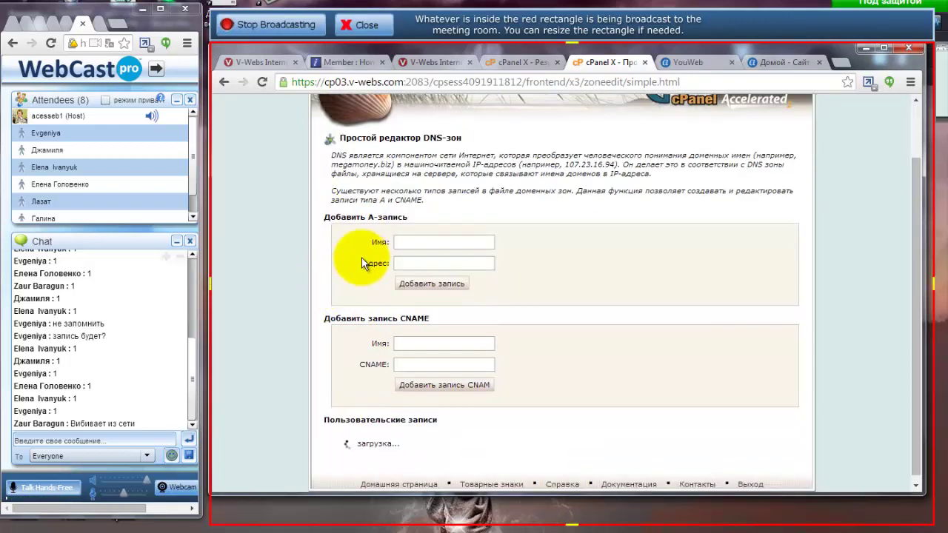
# Paste 107.23.16.94 as the new A record address, verifying it against the DNS lookup results.
pyautogui.click(402, 263)
pyautogui.hotkey('ctrl', 'v')
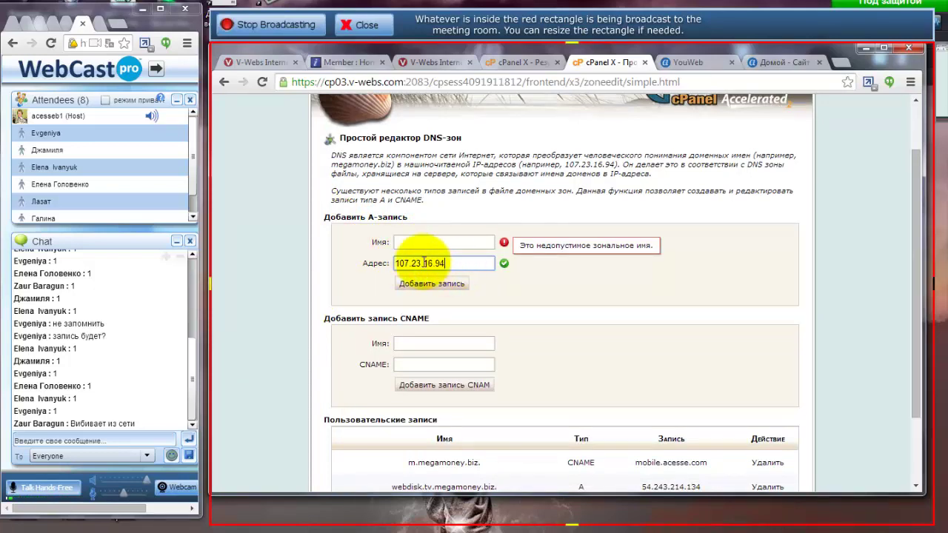
pyautogui.click(516, 63)
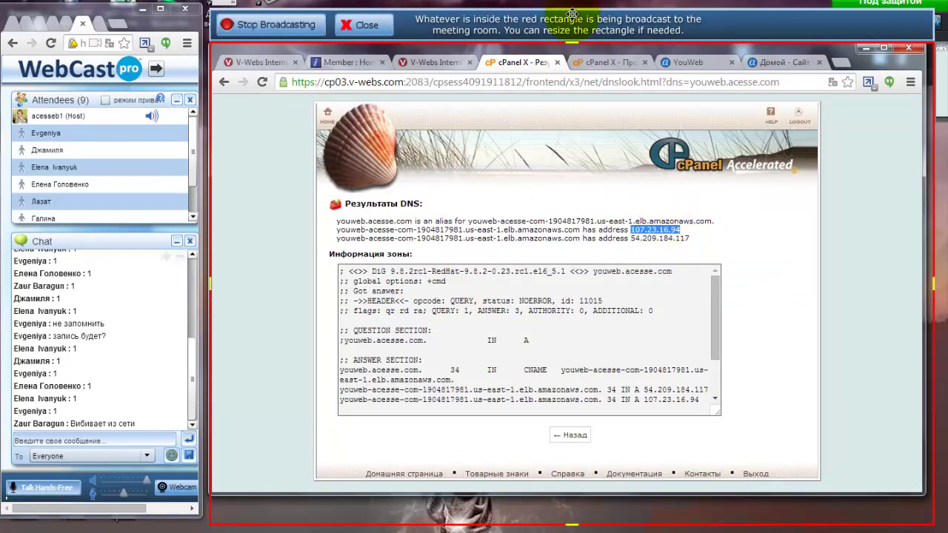
pyautogui.click(598, 63)
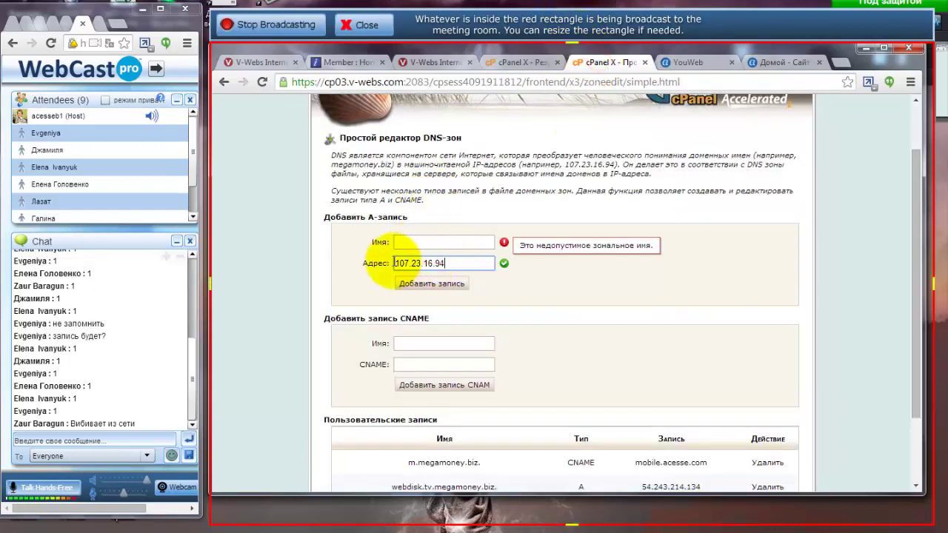
# Name the A record megamoney.biz. by copying it from an existing record, then add the record.
pyautogui.click(401, 239)
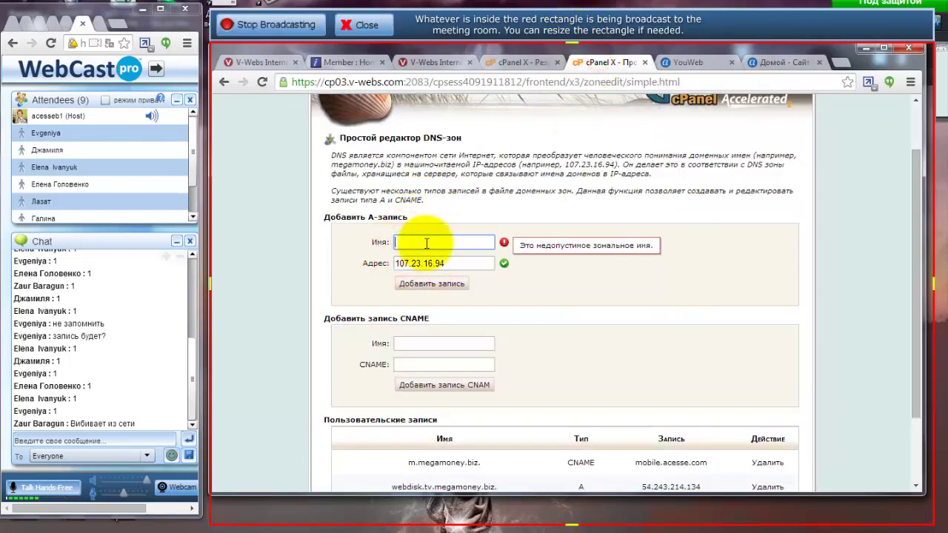
pyautogui.click(418, 462)
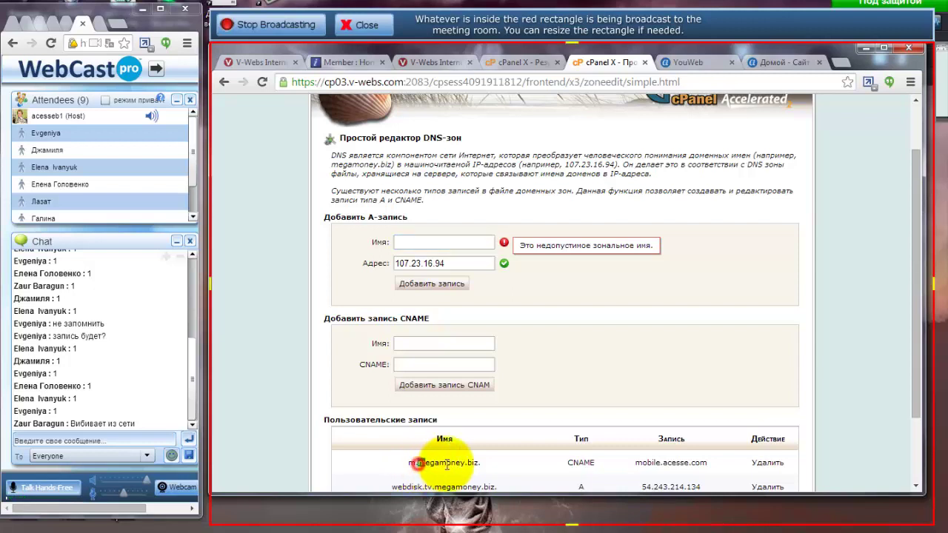
pyautogui.moveTo(447, 465); pyautogui.dragTo(479, 463)
pyautogui.hotkey('ctrl', 'c')
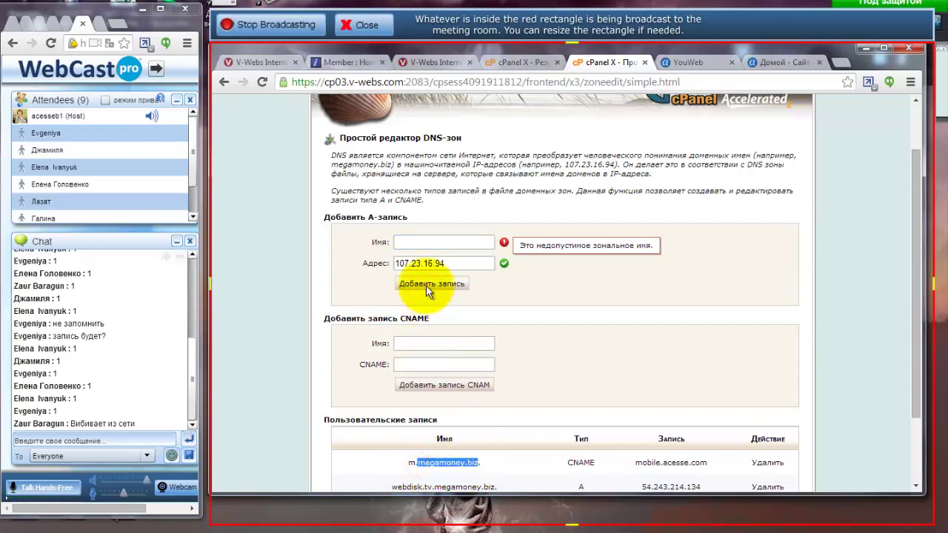
pyautogui.click(402, 242)
pyautogui.hotkey('ctrl', 'v')
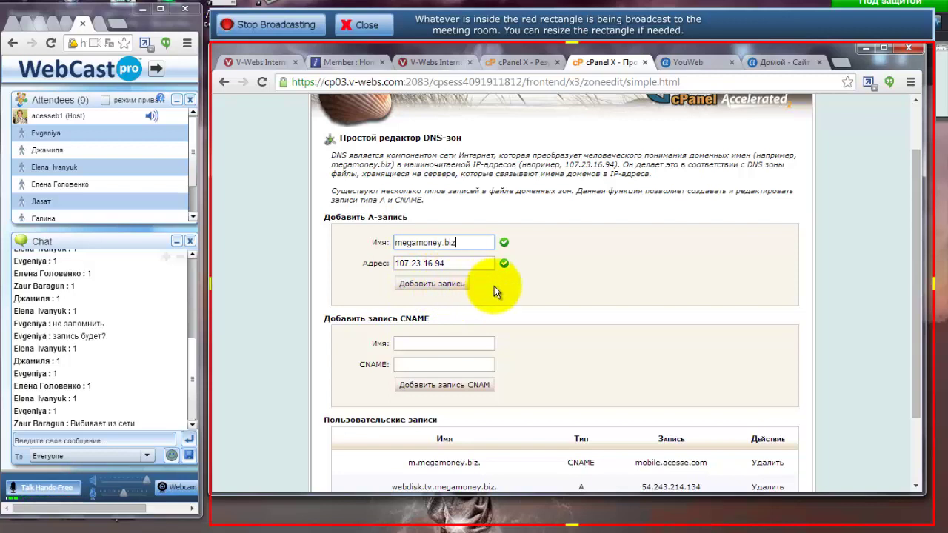
pyautogui.click(437, 287)
pyautogui.scroll(-2, 599, 294)
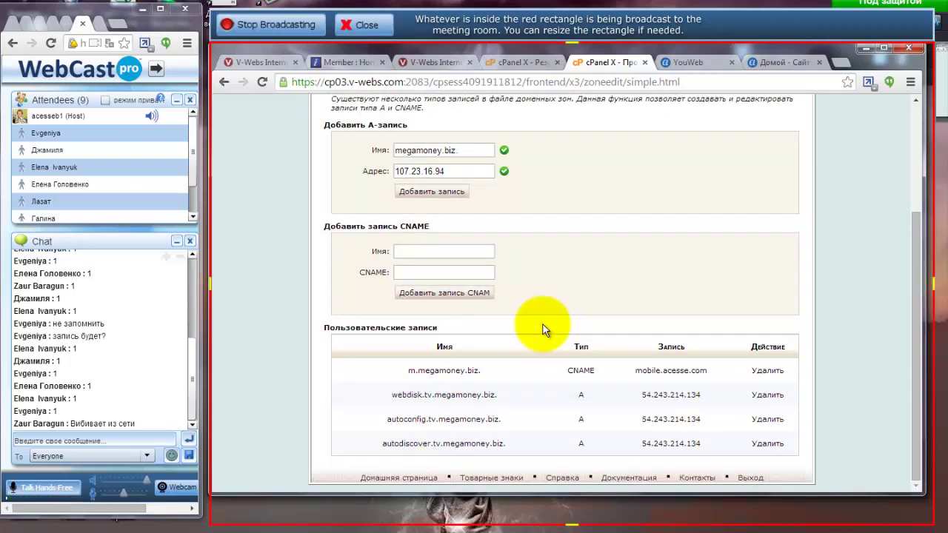
pyautogui.click(448, 197)
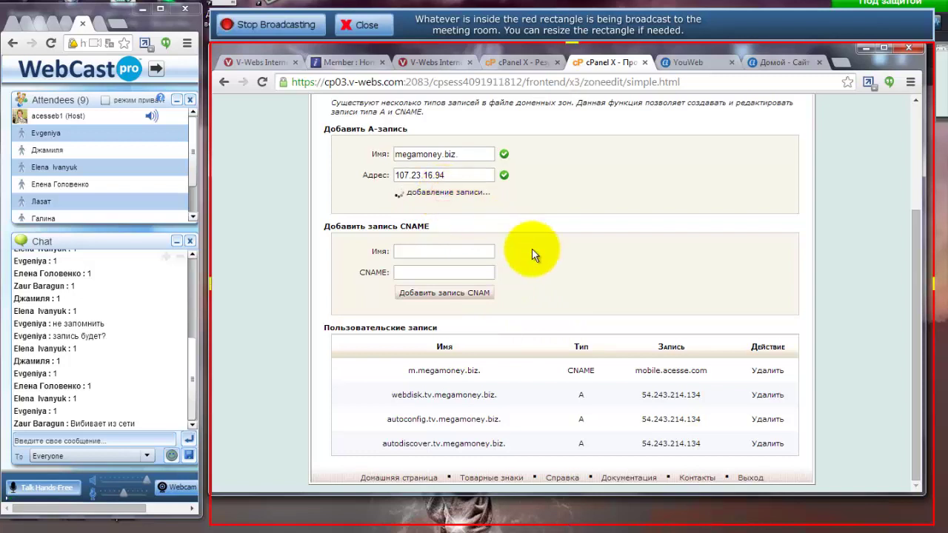
pyautogui.scroll(2, 532, 254)
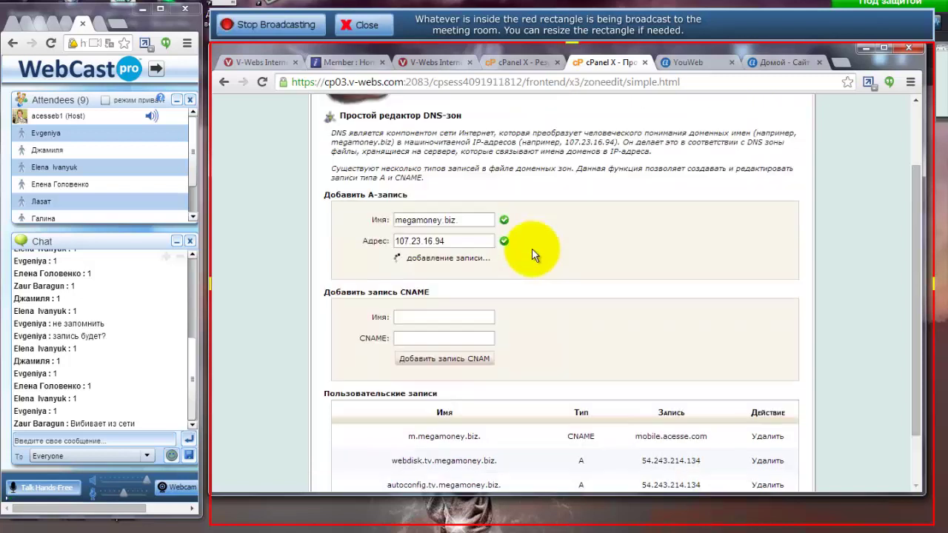
pyautogui.scroll(2, 532, 254)
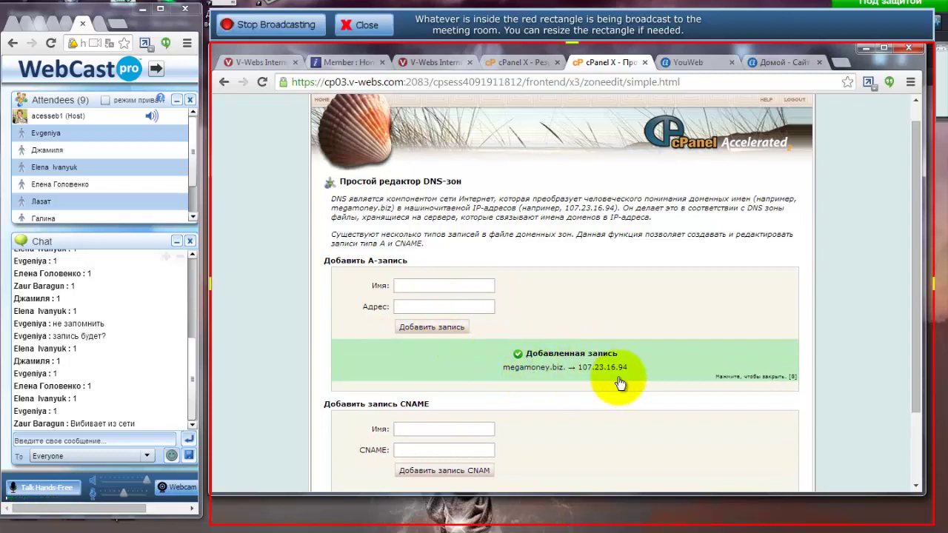
pyautogui.click(702, 62)
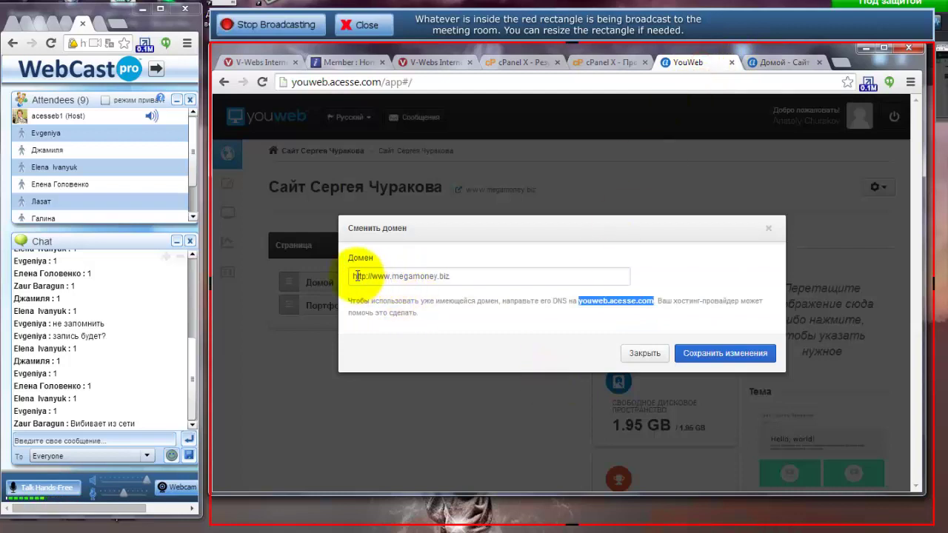
pyautogui.moveTo(455, 276); pyautogui.dragTo(356, 275)
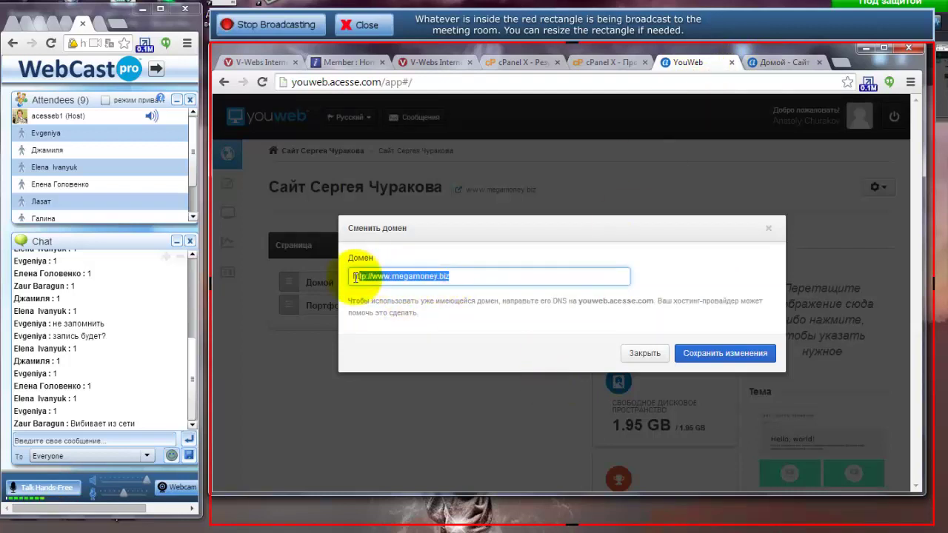
pyautogui.click(639, 353)
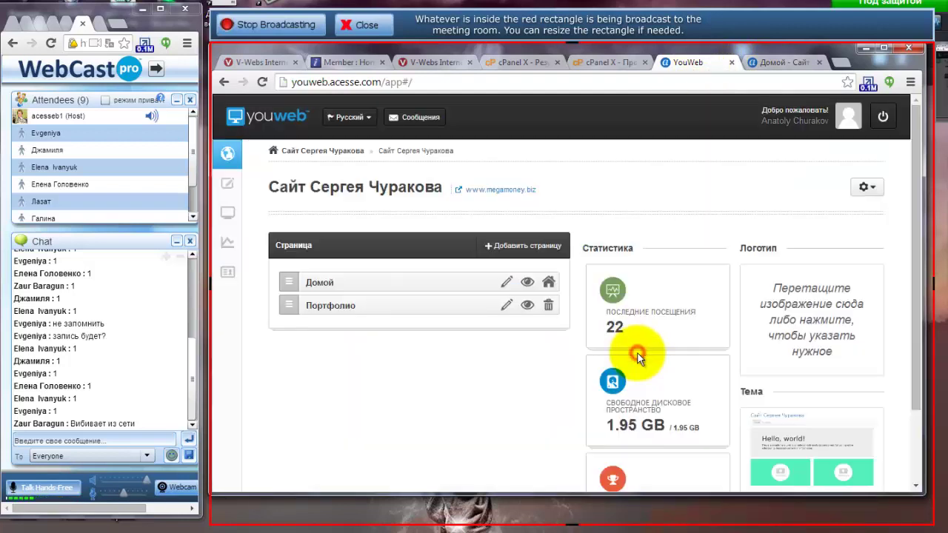
pyautogui.click(529, 194)
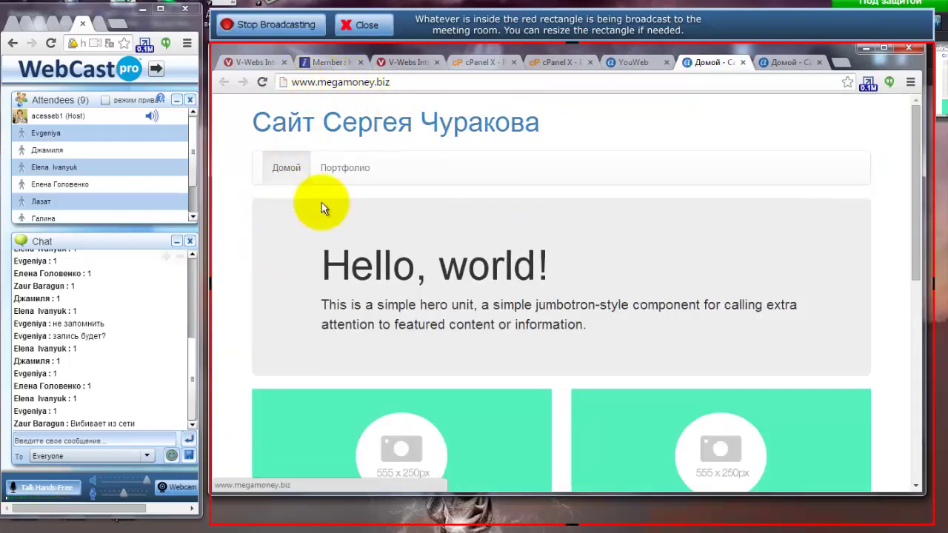
pyautogui.scroll(-4, 322, 203)
pyautogui.scroll(-3, 570, 397)
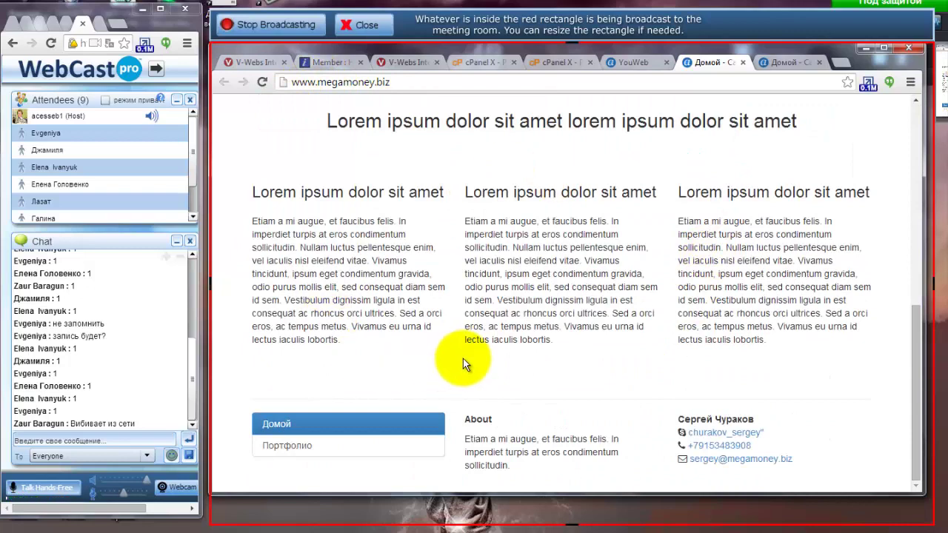
pyautogui.scroll(7, 512, 240)
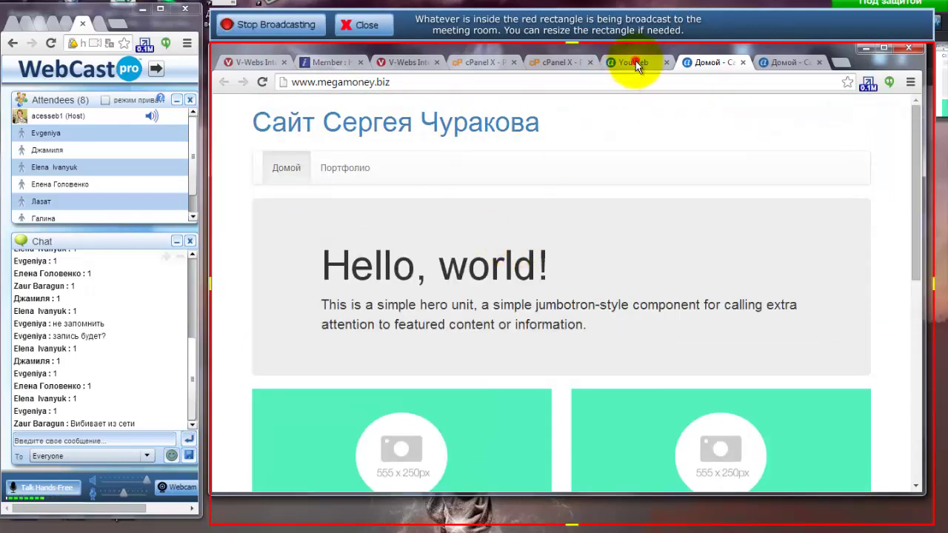
pyautogui.click(635, 63)
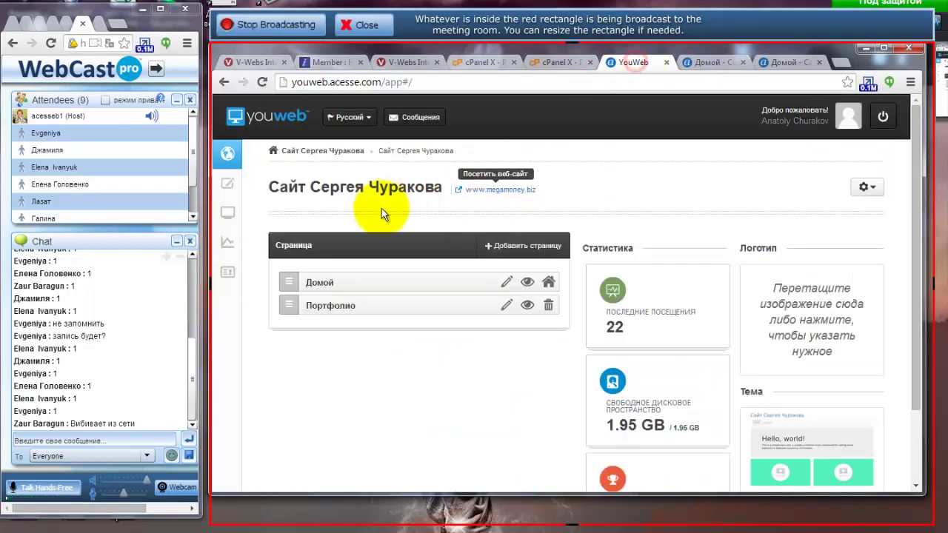
pyautogui.click(228, 184)
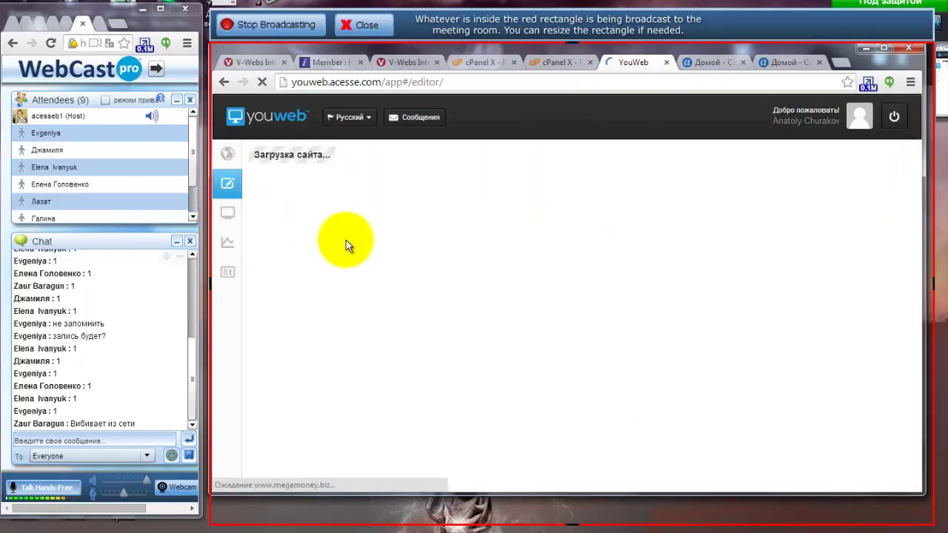
pyautogui.scroll(-10, 642, 366)
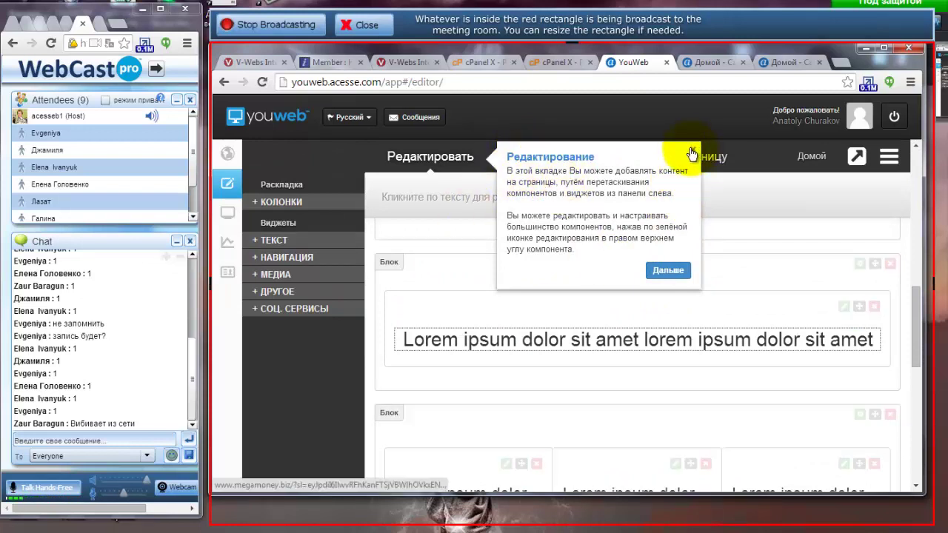
pyautogui.click(693, 151)
pyautogui.scroll(3, 549, 335)
pyautogui.scroll(3, 549, 335)
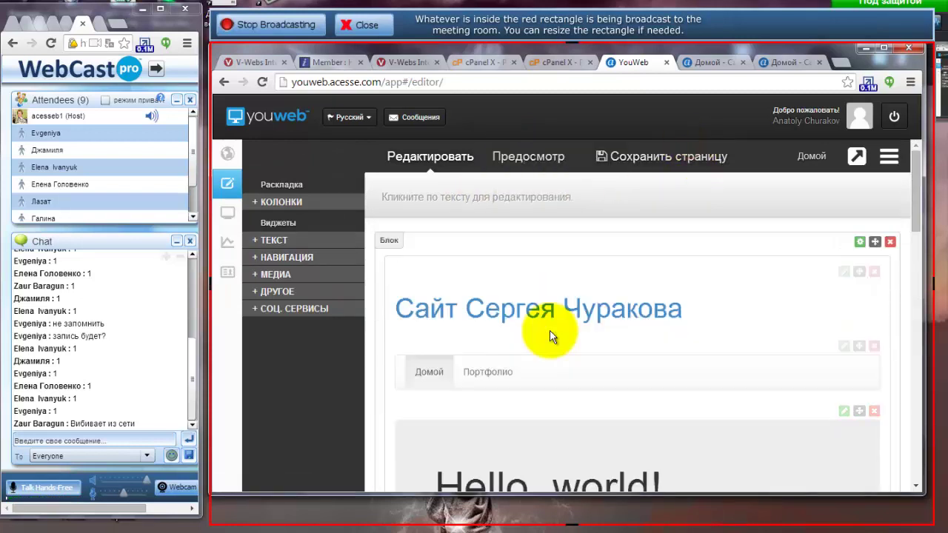
pyautogui.click(228, 159)
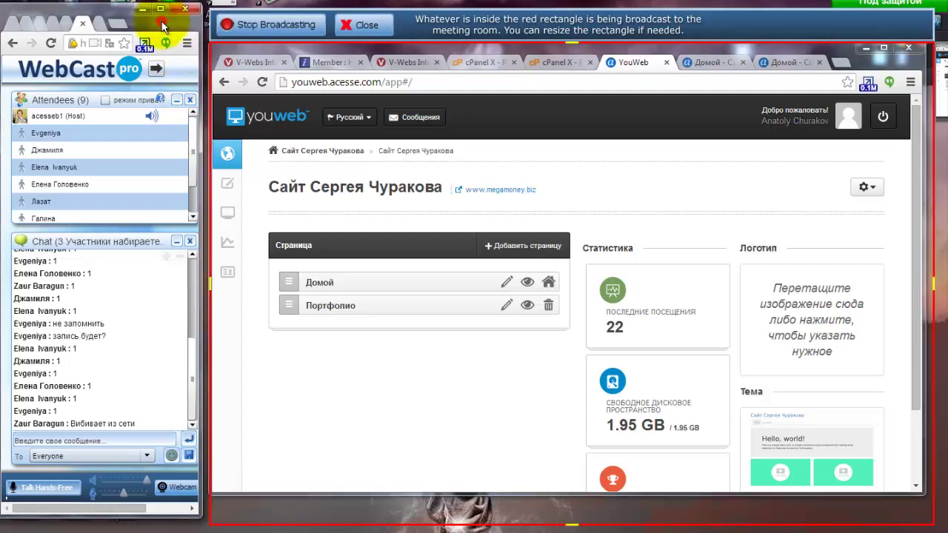
# Move the WebCast Pro window up and drag the splitter down to enlarge the chat panel.
pyautogui.moveTo(163, 24); pyautogui.dragTo(168, 13)
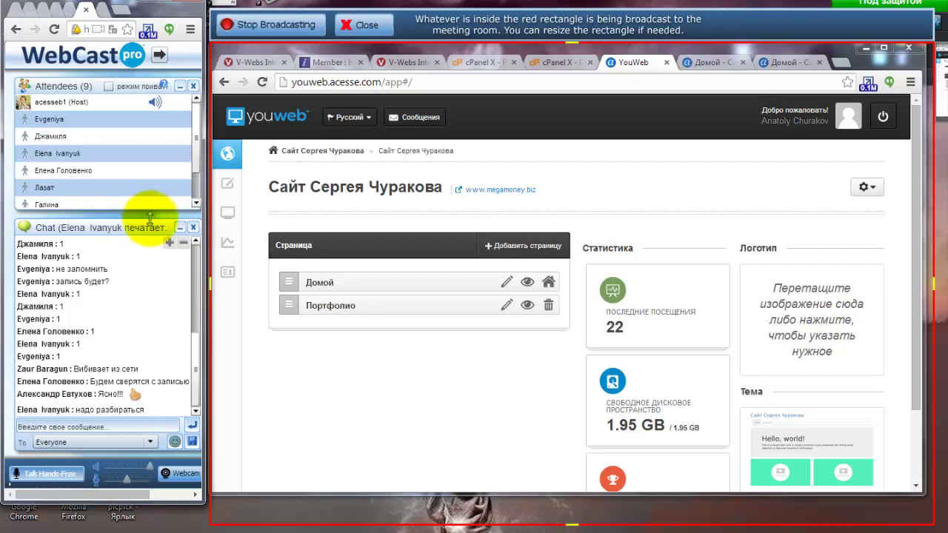
pyautogui.moveTo(150, 219); pyautogui.dragTo(147, 233)
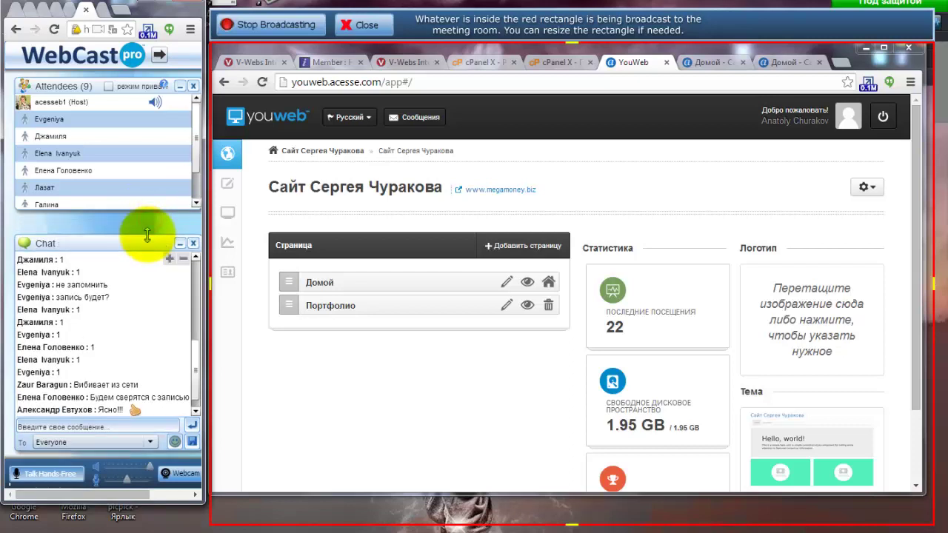
pyautogui.click(194, 348)
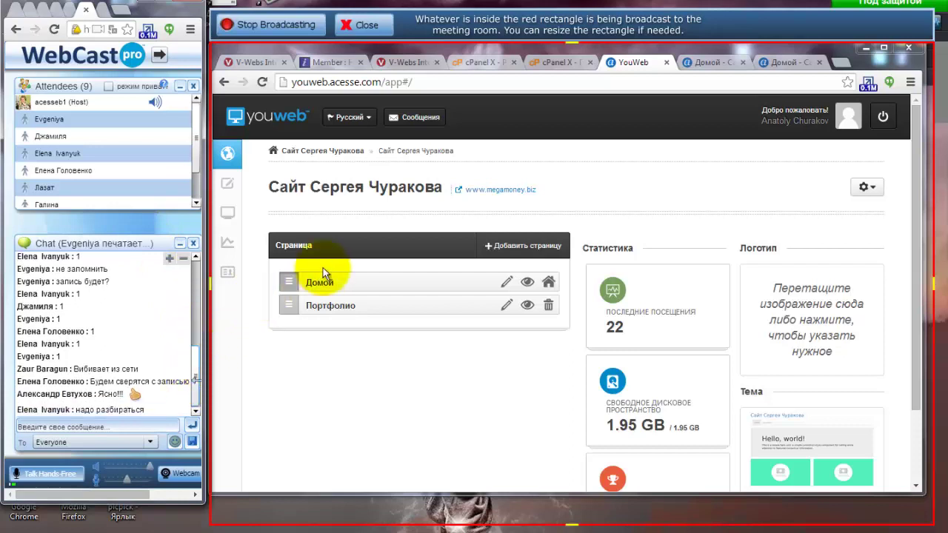
pyautogui.click(550, 61)
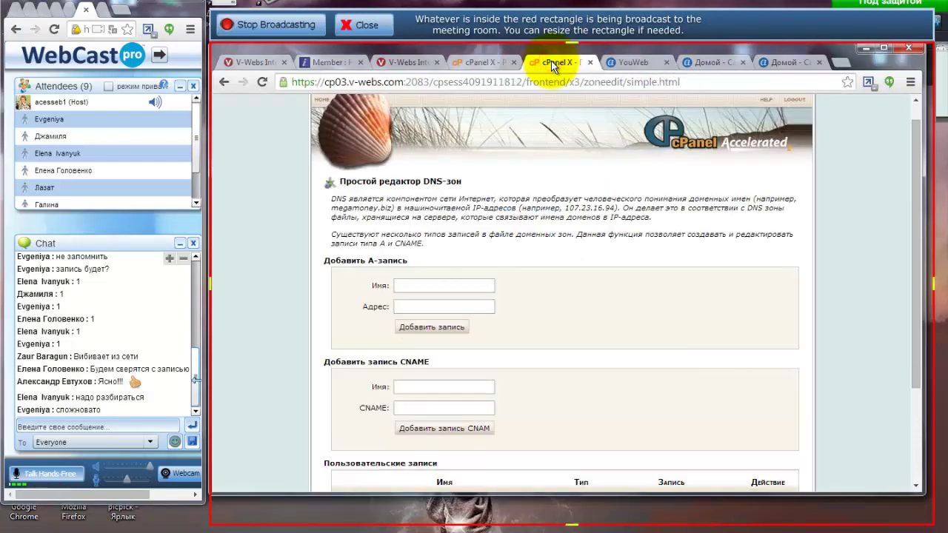
pyautogui.click(477, 63)
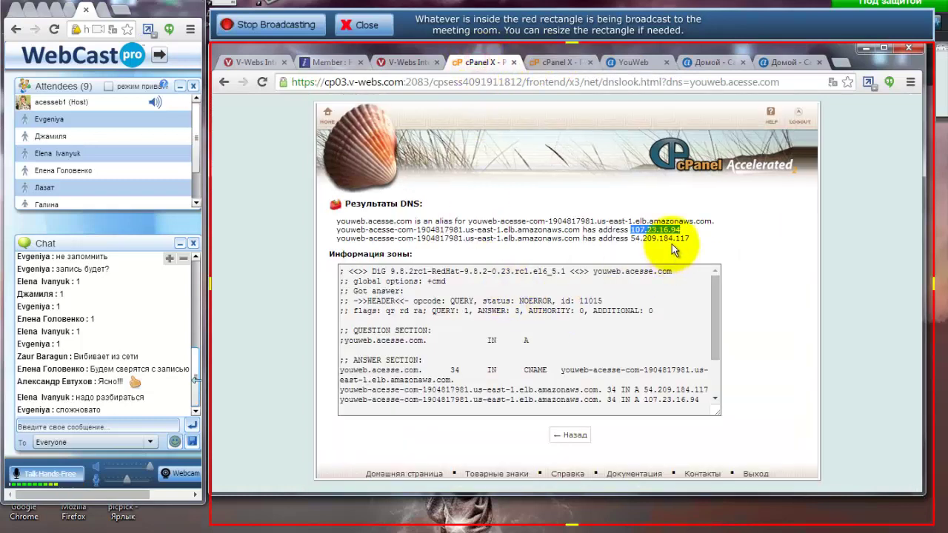
pyautogui.click(633, 240)
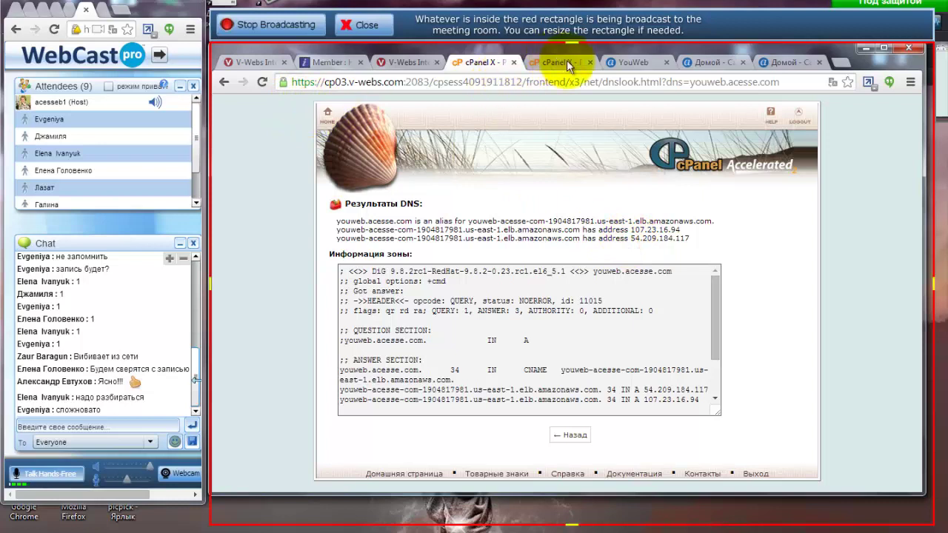
pyautogui.click(633, 62)
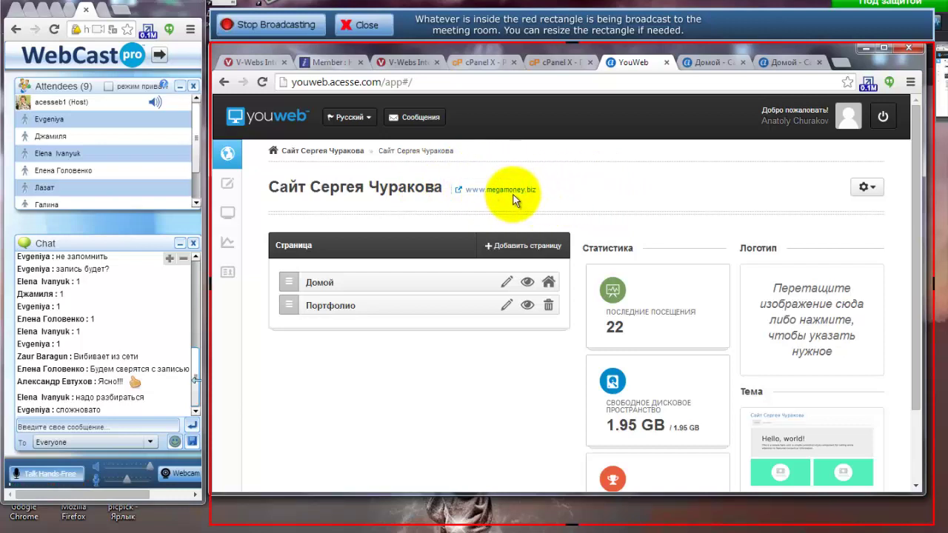
# Open Сменить домен from the gear menu and highlight the youweb.acesse.com DNS target.
pyautogui.click(868, 190)
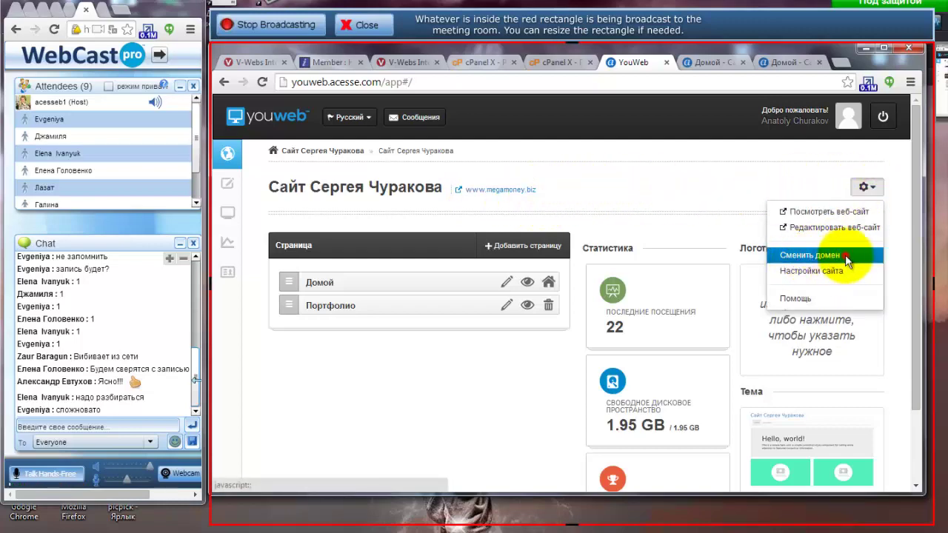
pyautogui.click(844, 255)
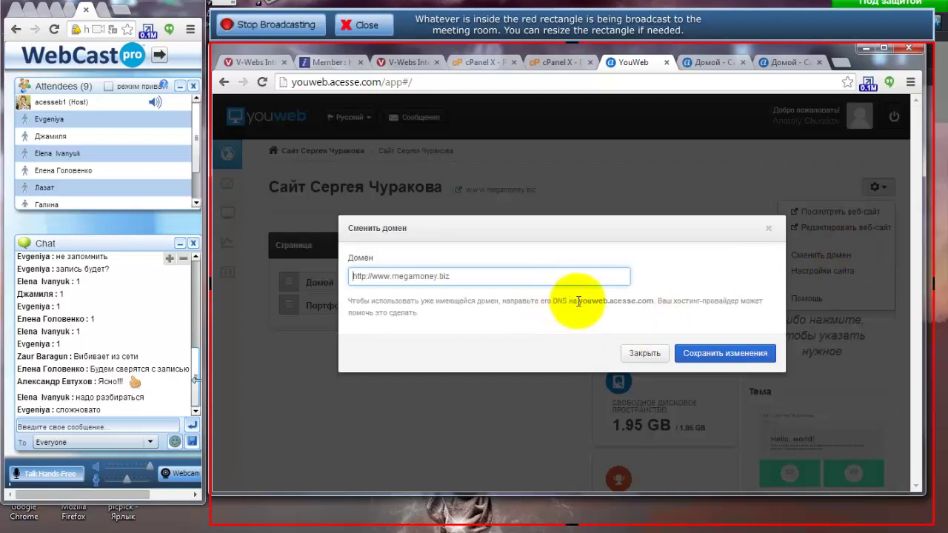
pyautogui.moveTo(552, 300); pyautogui.dragTo(655, 300)
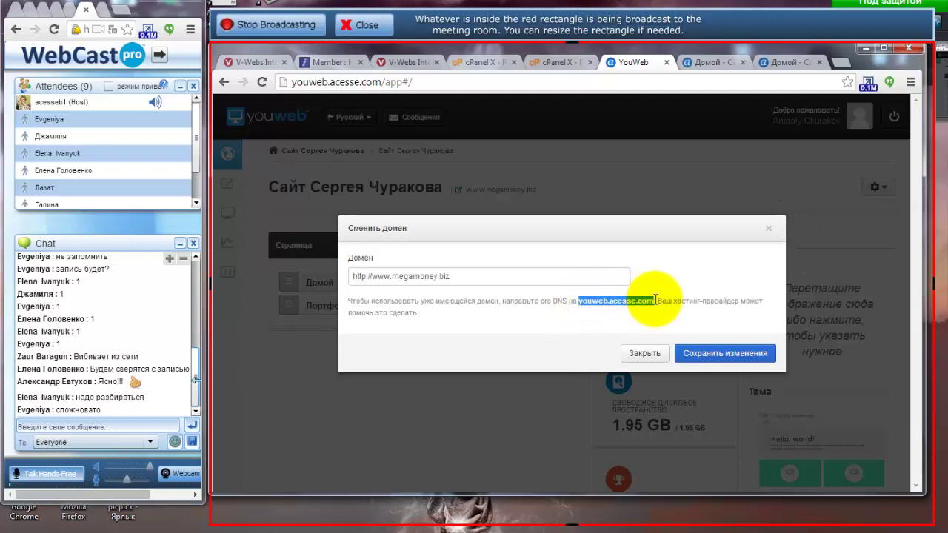
# Run a DNS lookup for youweb.acesse.com from cPanel's Сетевые инструменты page.
pyautogui.click(480, 61)
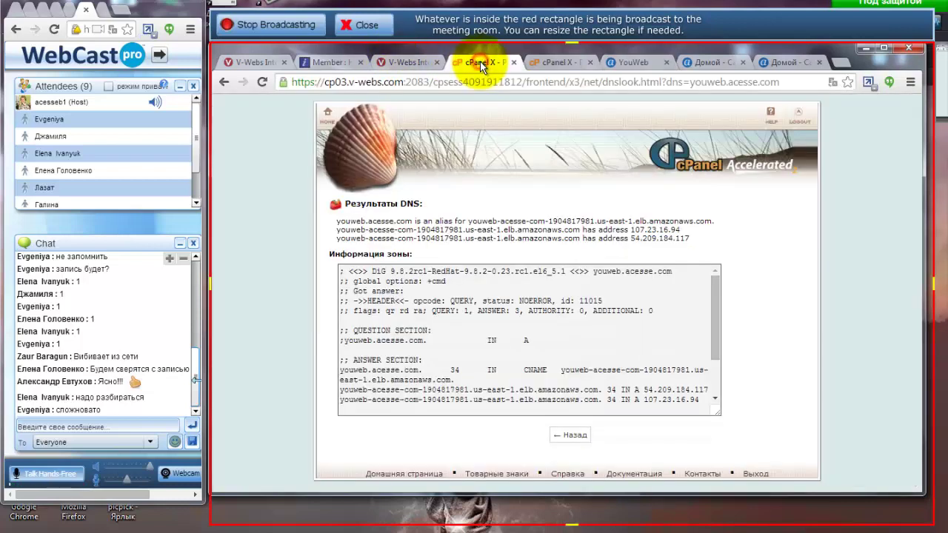
pyautogui.click(324, 113)
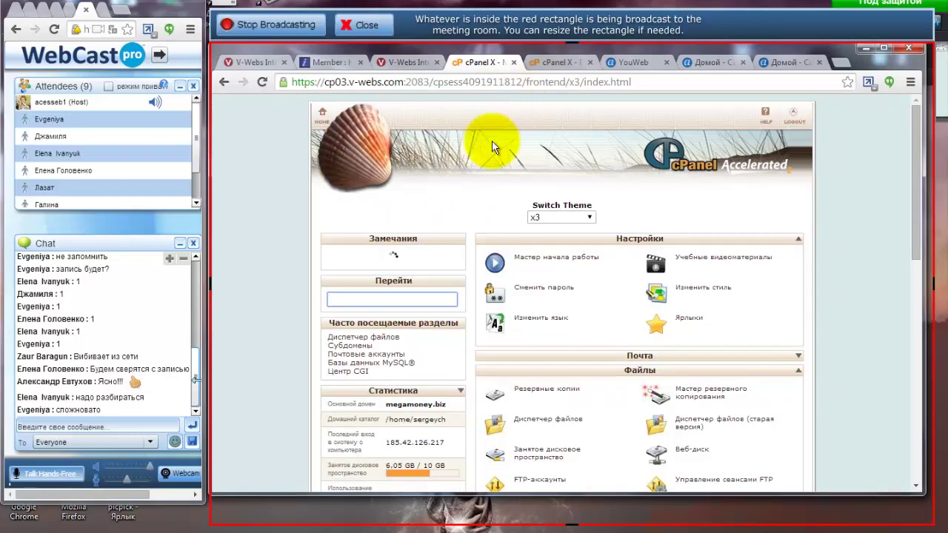
pyautogui.moveTo(915, 175); pyautogui.dragTo(910, 430)
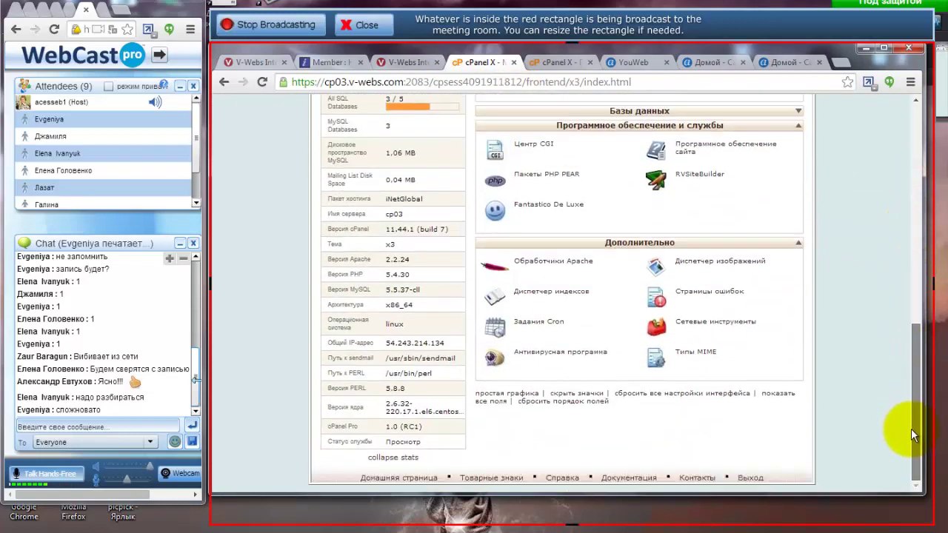
pyautogui.click(702, 323)
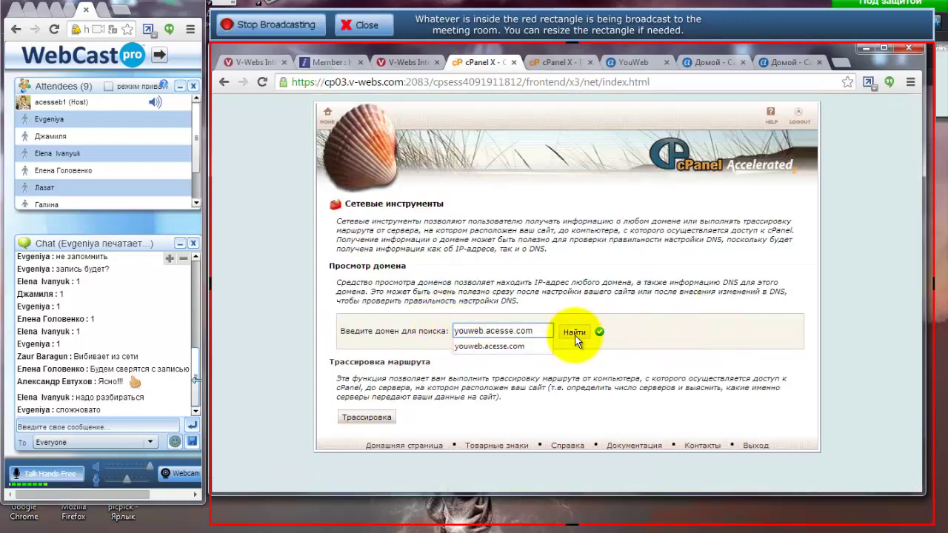
pyautogui.click(574, 333)
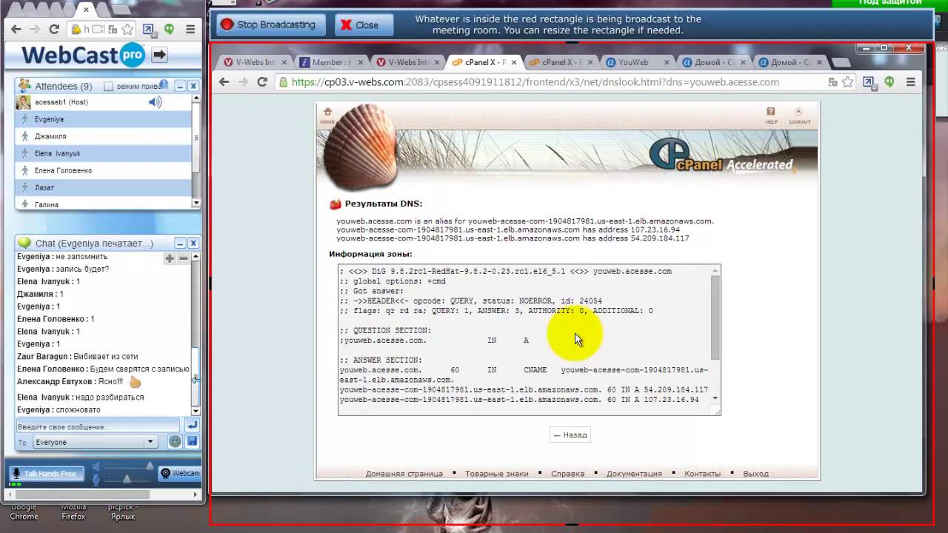
pyautogui.click(793, 139)
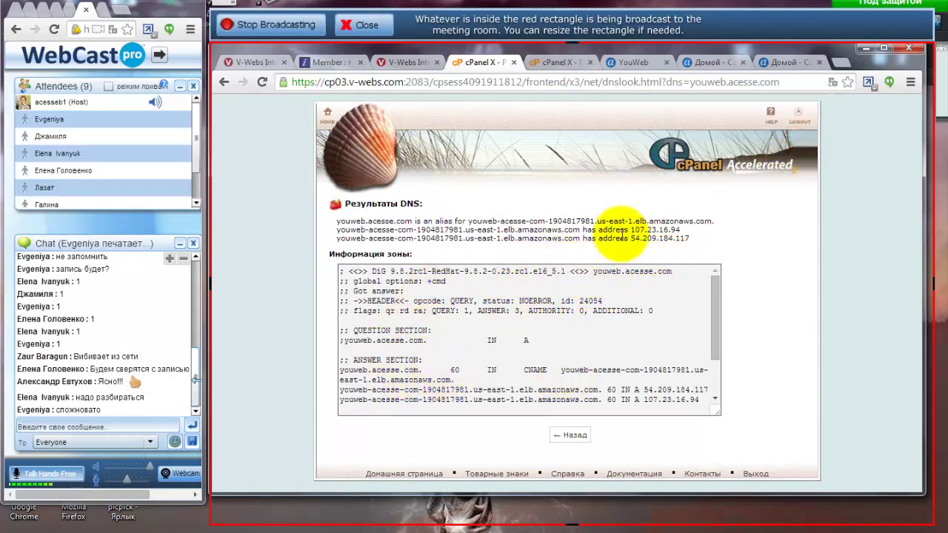
# Select the resolved address 54.209.184.117 in the lookup results.
pyautogui.moveTo(630, 229); pyautogui.dragTo(690, 238)
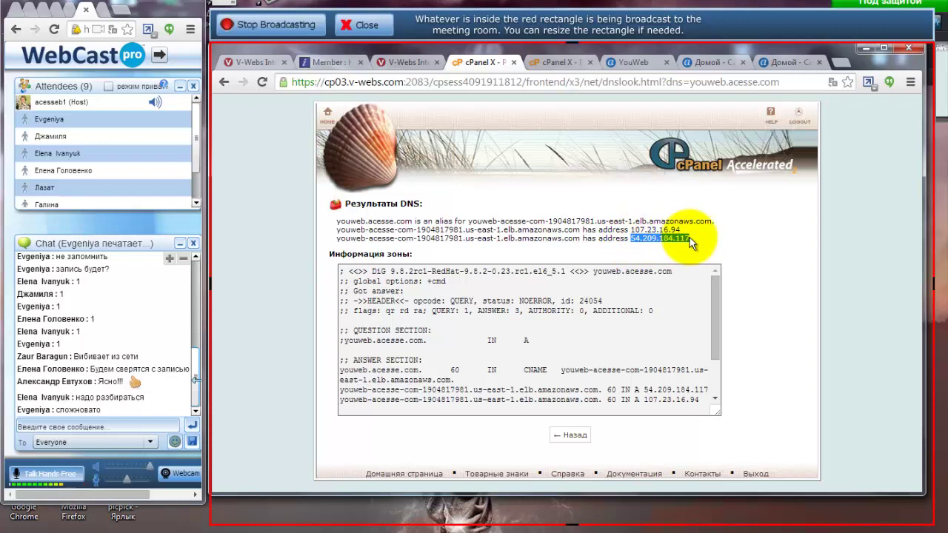
pyautogui.click(684, 239)
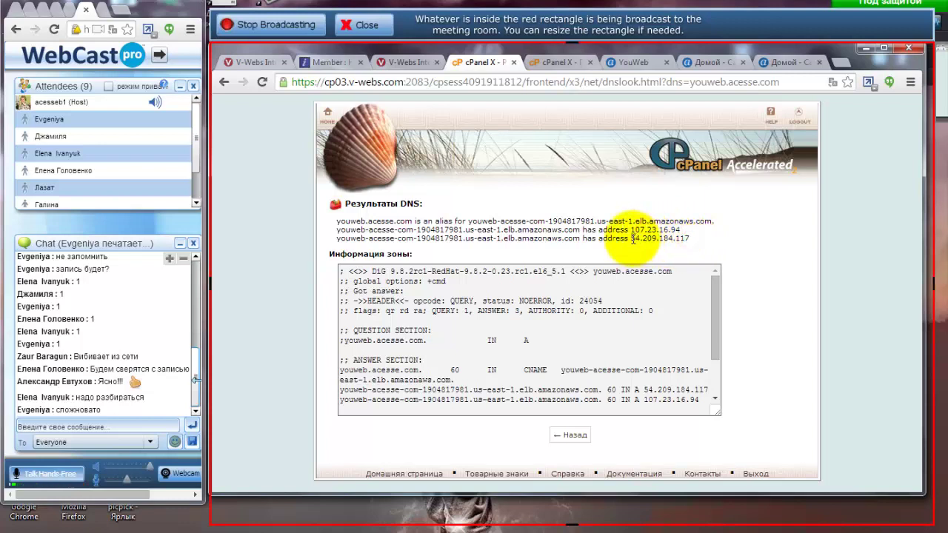
pyautogui.moveTo(632, 239); pyautogui.dragTo(690, 239)
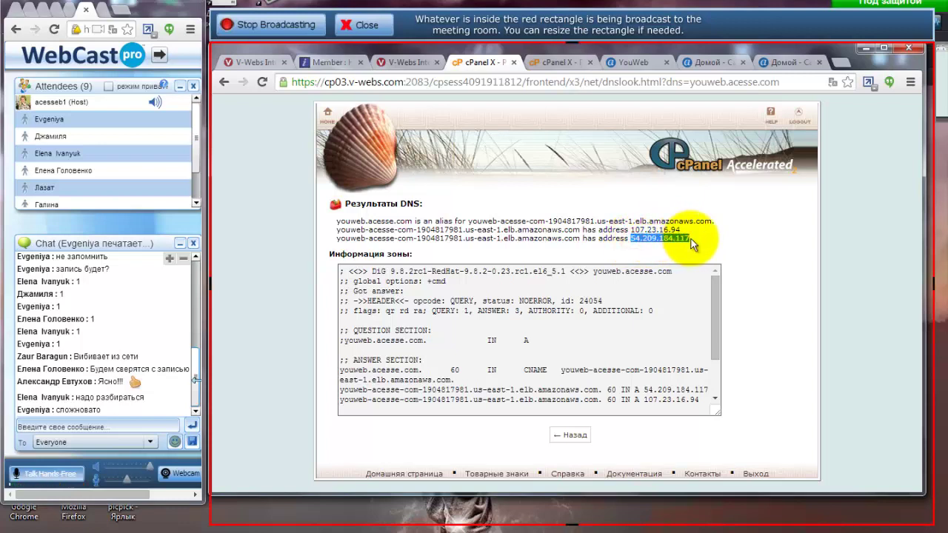
pyautogui.click(549, 63)
pyautogui.click(322, 99)
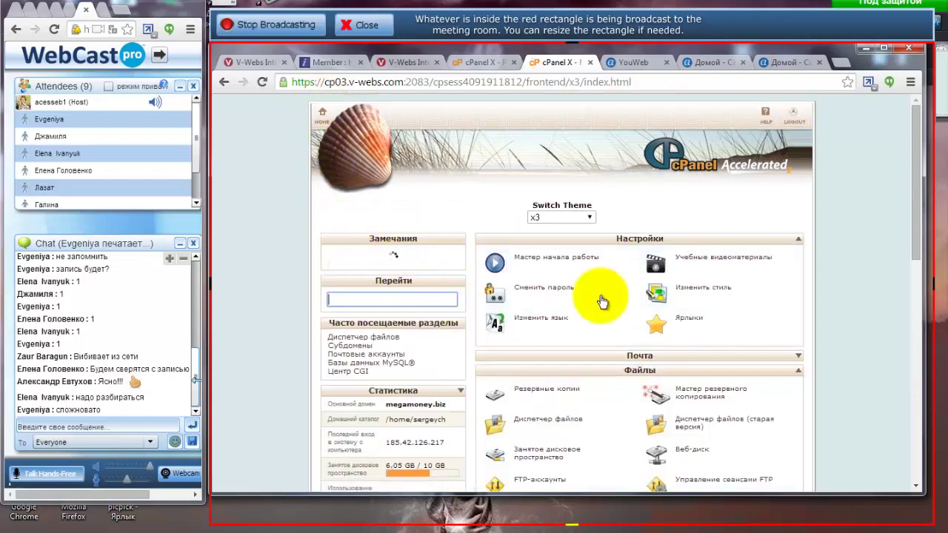
pyautogui.moveTo(915, 178); pyautogui.dragTo(910, 315)
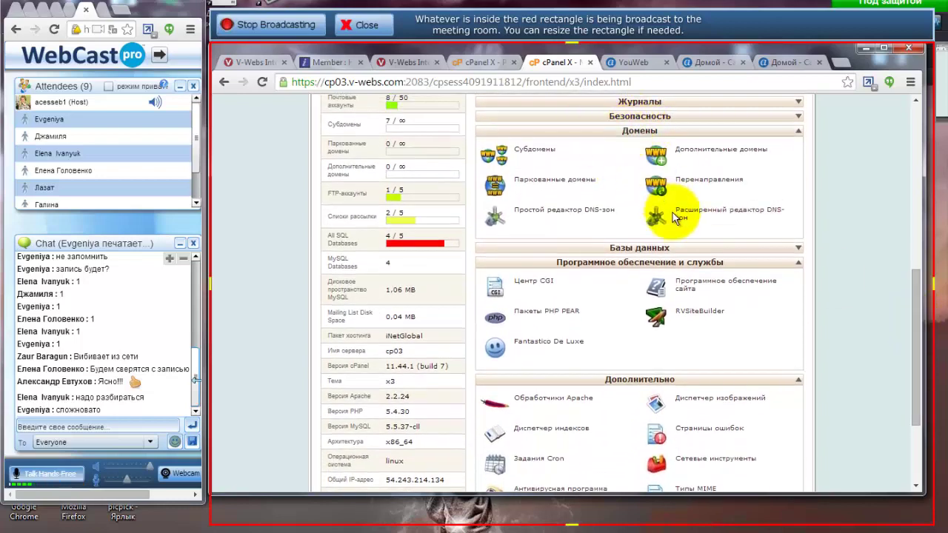
pyautogui.click(740, 214)
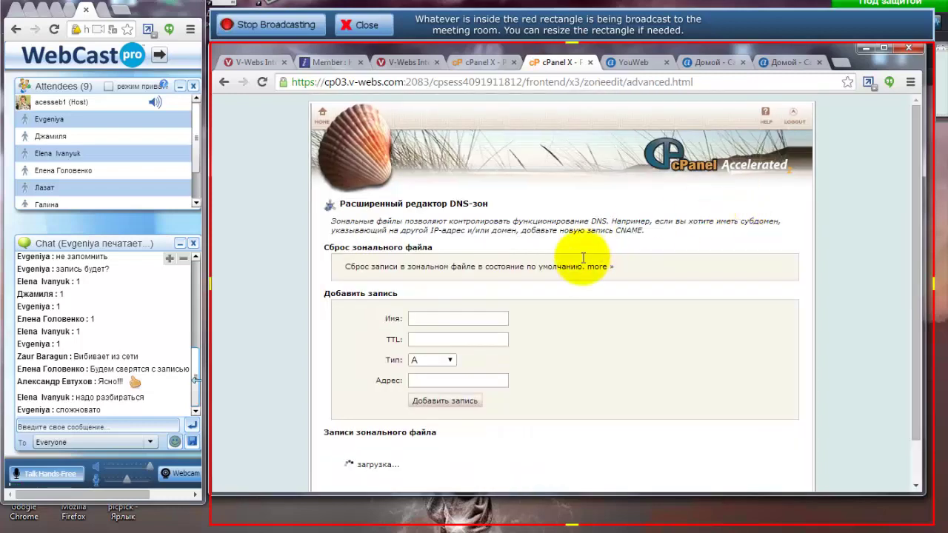
pyautogui.moveTo(913, 242); pyautogui.dragTo(909, 352)
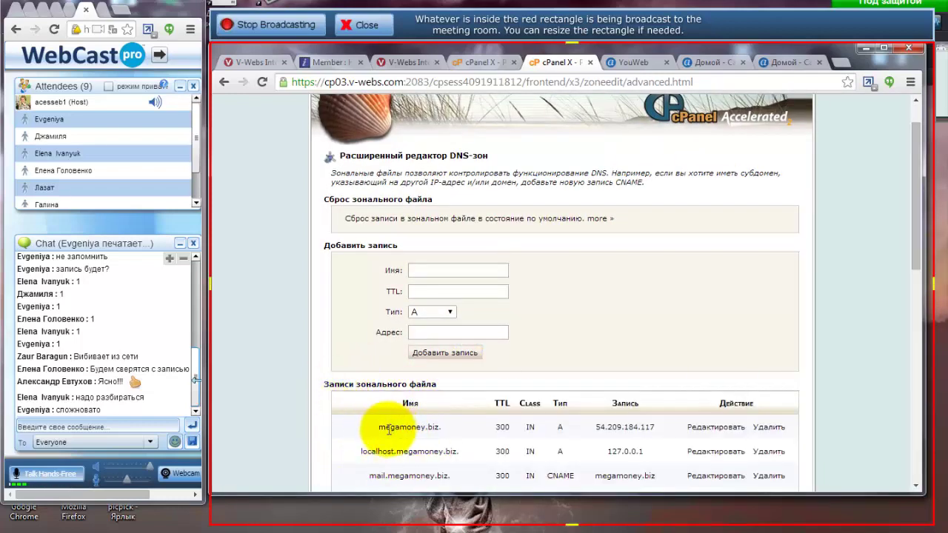
pyautogui.scroll(-3, 488, 381)
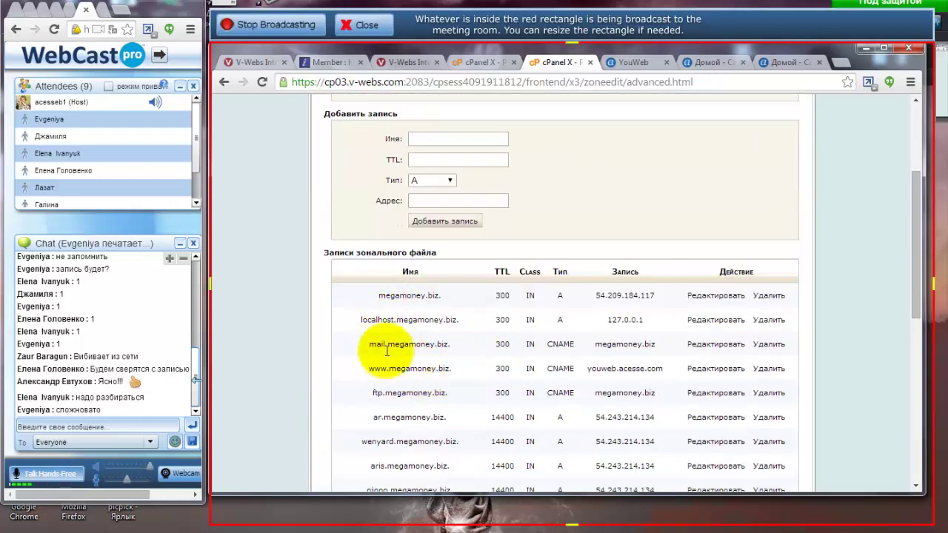
pyautogui.click(379, 296)
pyautogui.moveTo(401, 296); pyautogui.dragTo(440, 296)
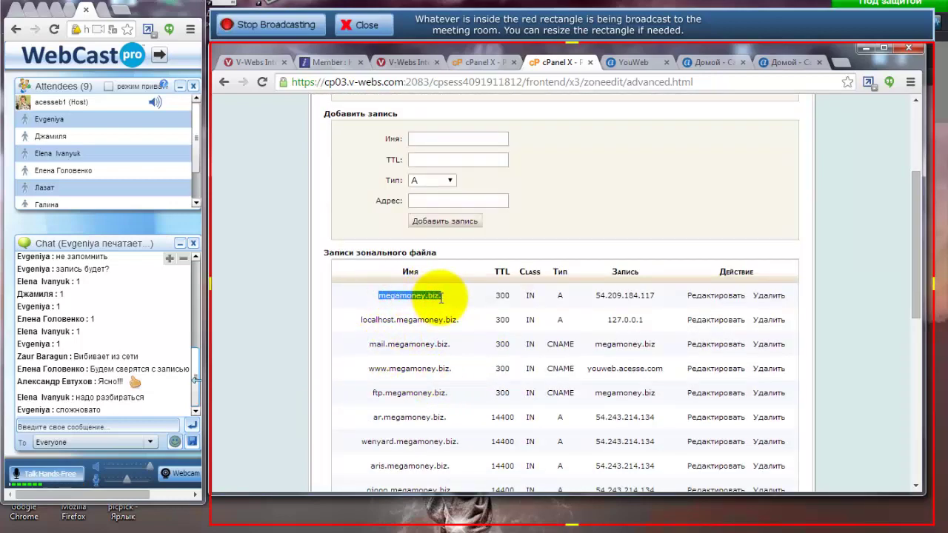
pyautogui.moveTo(592, 297); pyautogui.dragTo(654, 298)
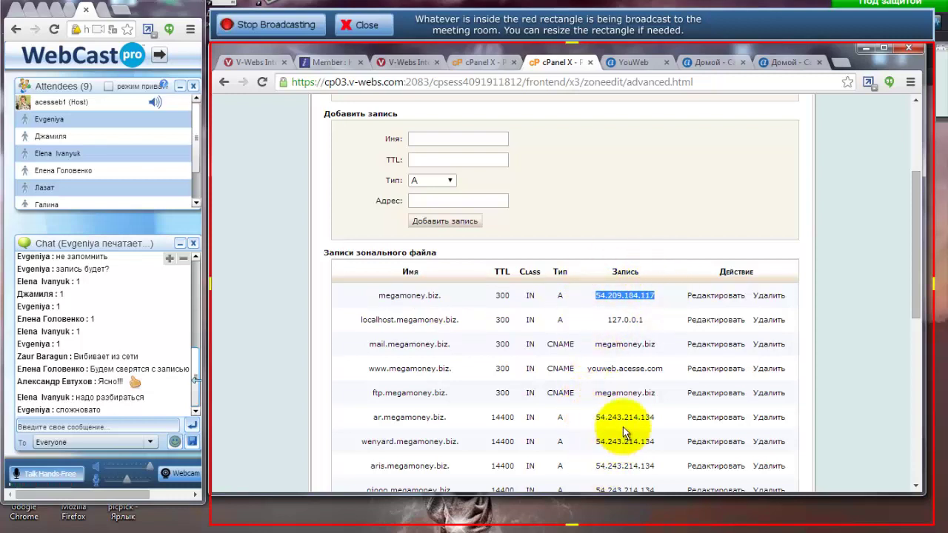
pyautogui.moveTo(598, 417); pyautogui.dragTo(658, 418)
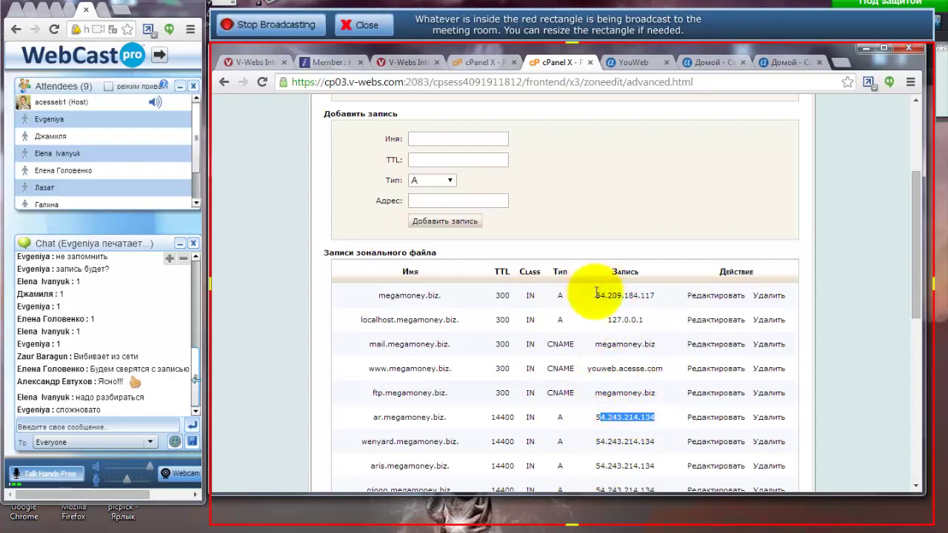
pyautogui.moveTo(597, 295); pyautogui.dragTo(654, 296)
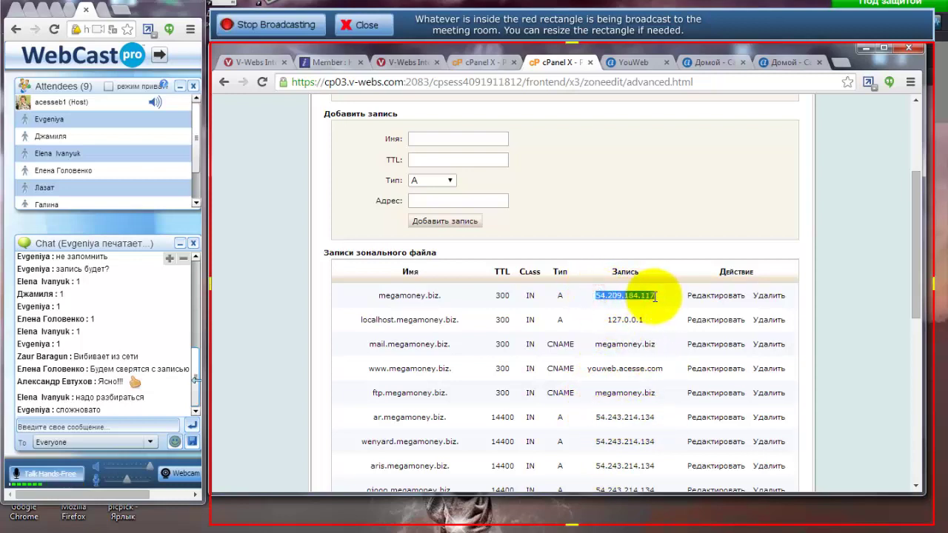
pyautogui.click(700, 296)
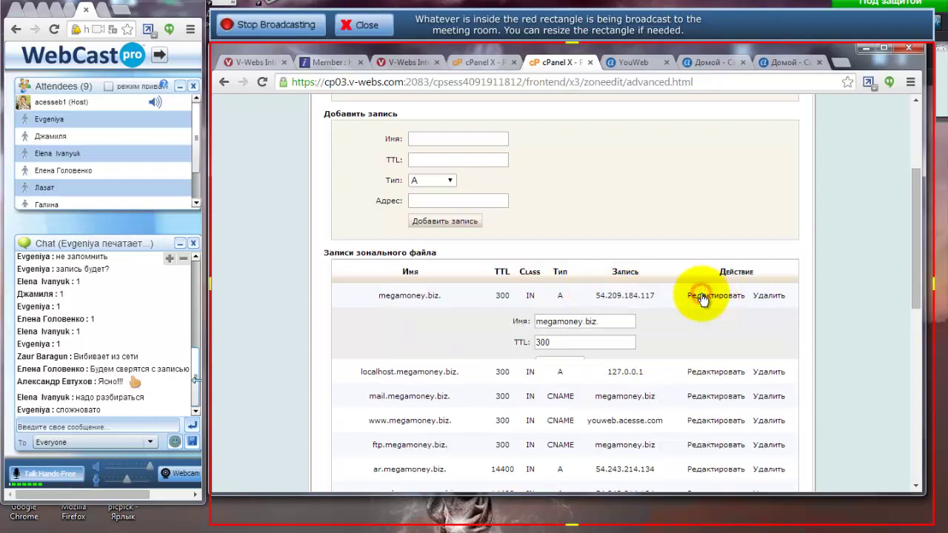
pyautogui.moveTo(597, 386); pyautogui.dragTo(511, 385)
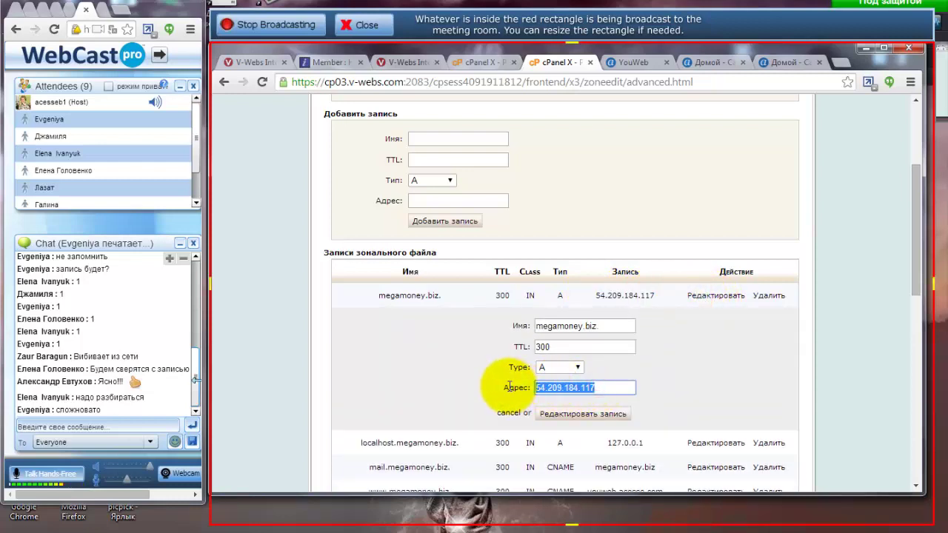
pyautogui.click(420, 295)
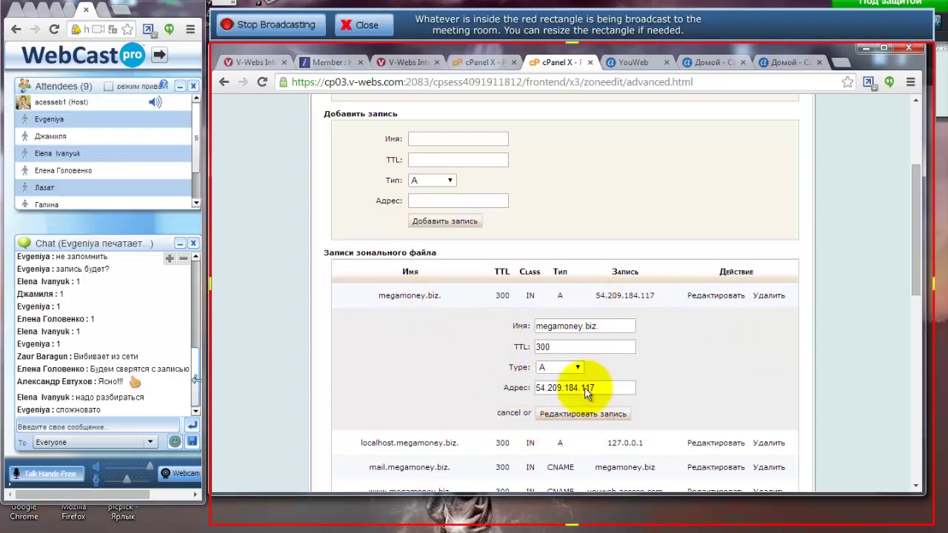
pyautogui.click(508, 415)
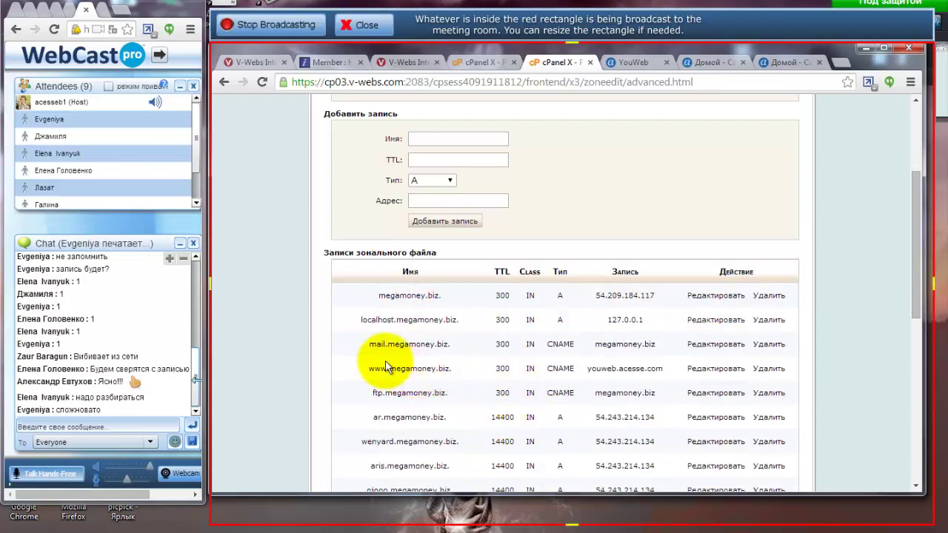
pyautogui.moveTo(368, 370); pyautogui.dragTo(388, 372)
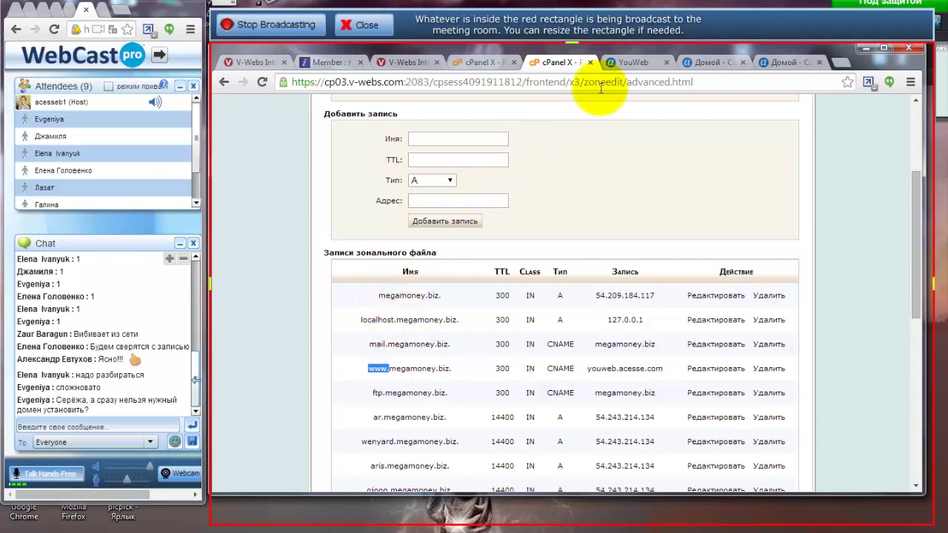
pyautogui.click(627, 62)
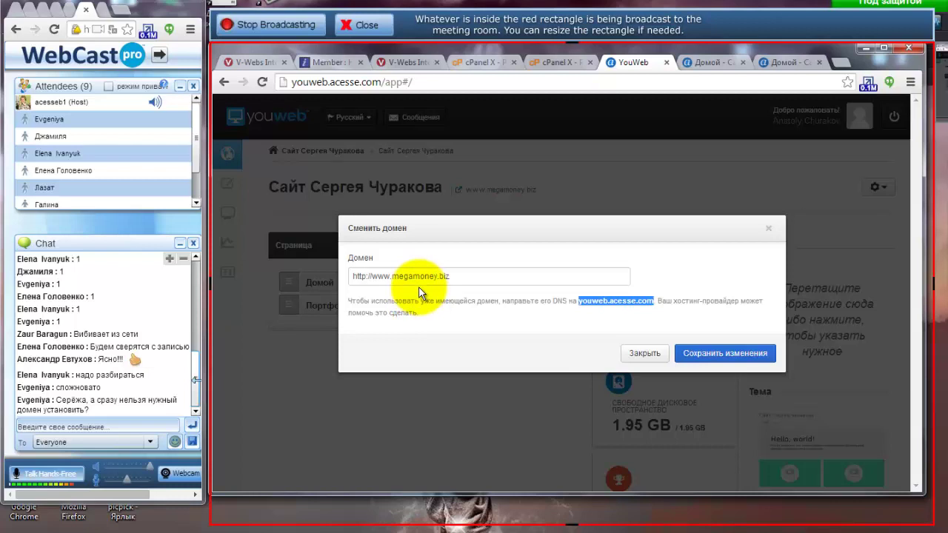
pyautogui.click(552, 61)
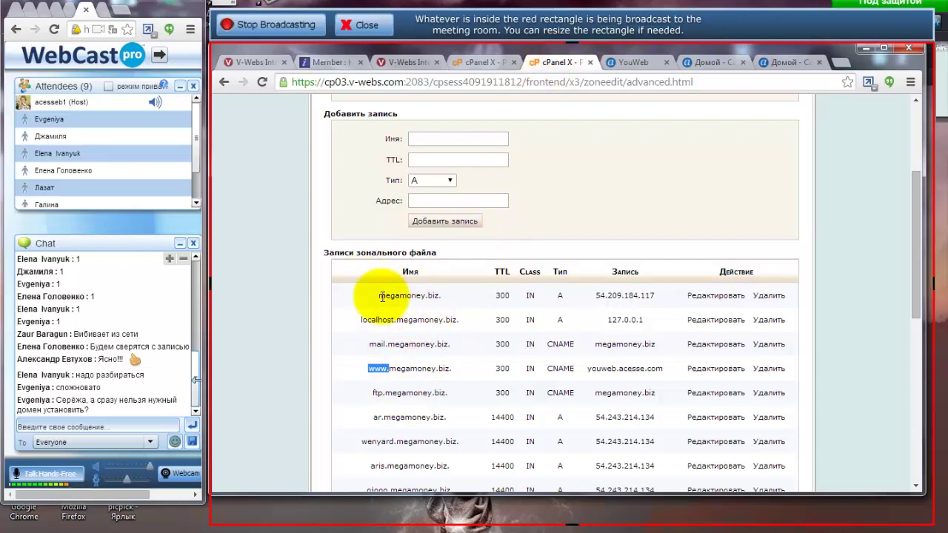
pyautogui.moveTo(379, 299); pyautogui.dragTo(438, 299)
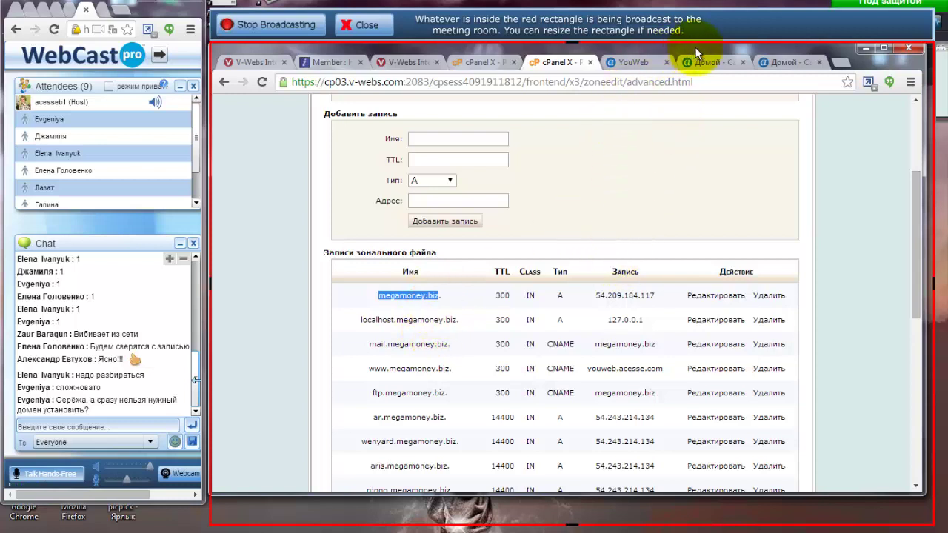
pyautogui.click(634, 62)
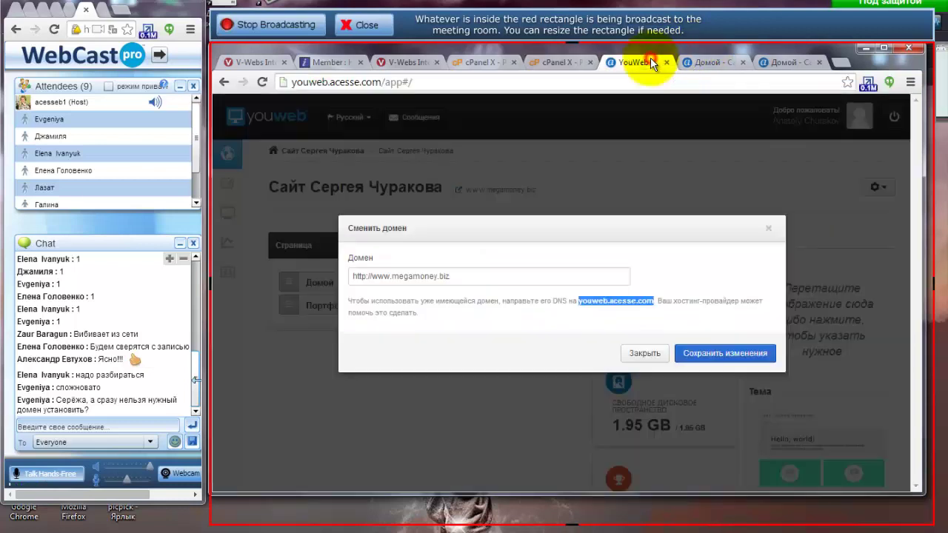
pyautogui.click(393, 277)
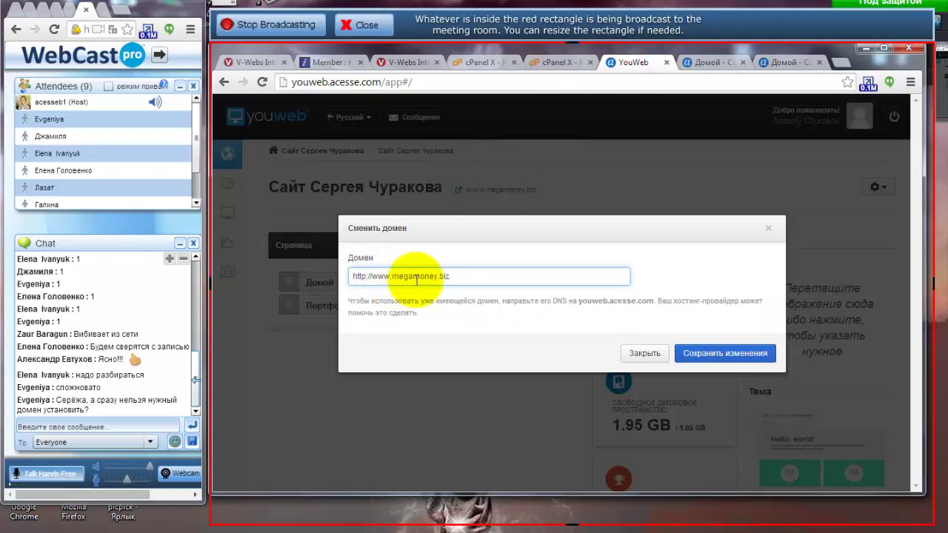
pyautogui.write('1.')
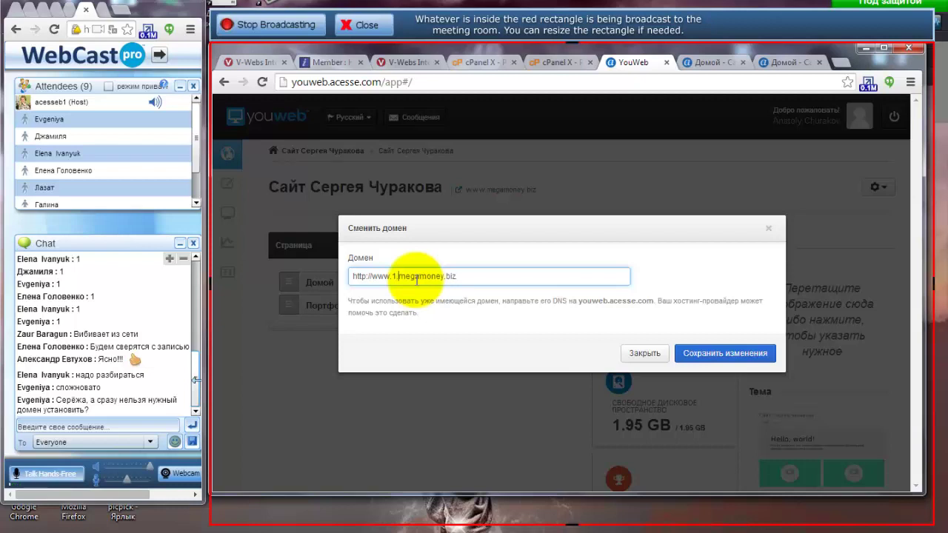
pyautogui.press('BackSpace')
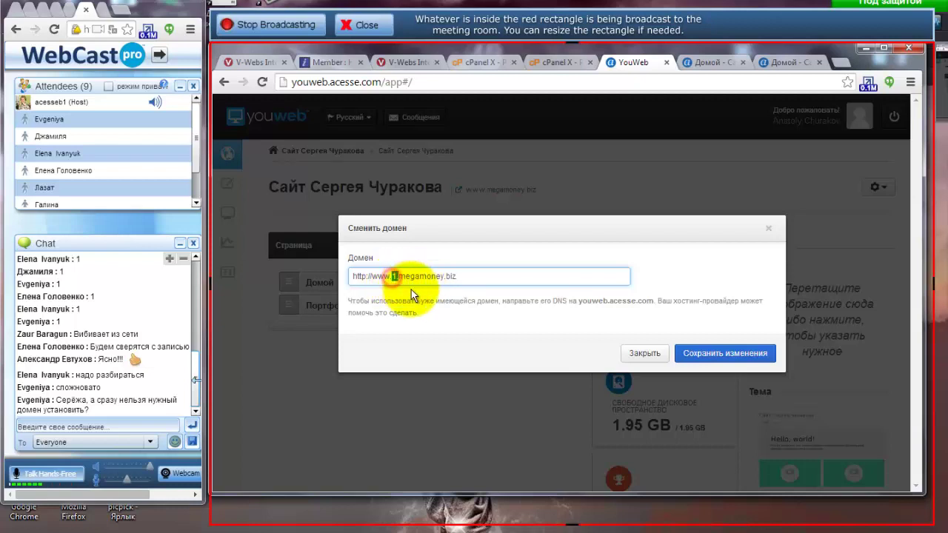
pyautogui.click(465, 275)
pyautogui.moveTo(465, 275); pyautogui.dragTo(354, 271)
pyautogui.click(424, 278)
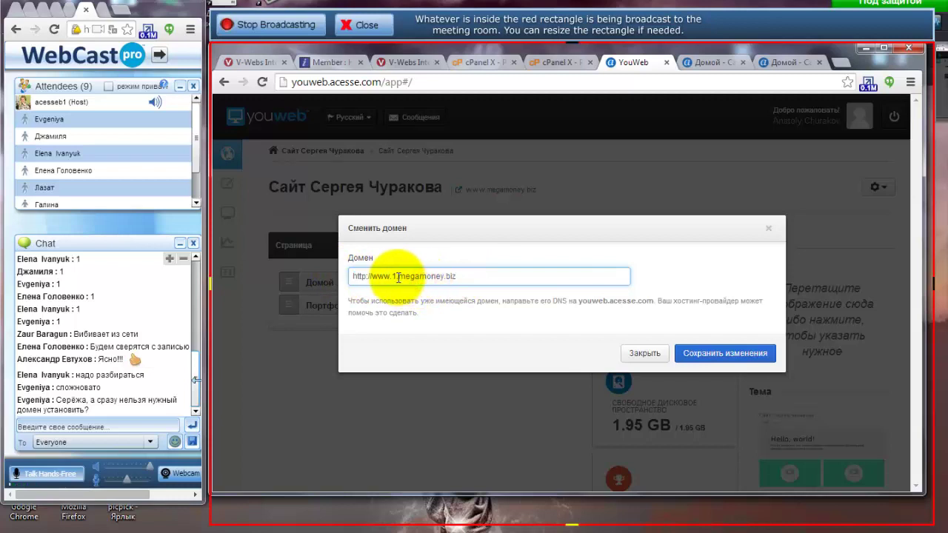
pyautogui.click(398, 277)
pyautogui.press('BackSpace')
pyautogui.press('BackSpace')
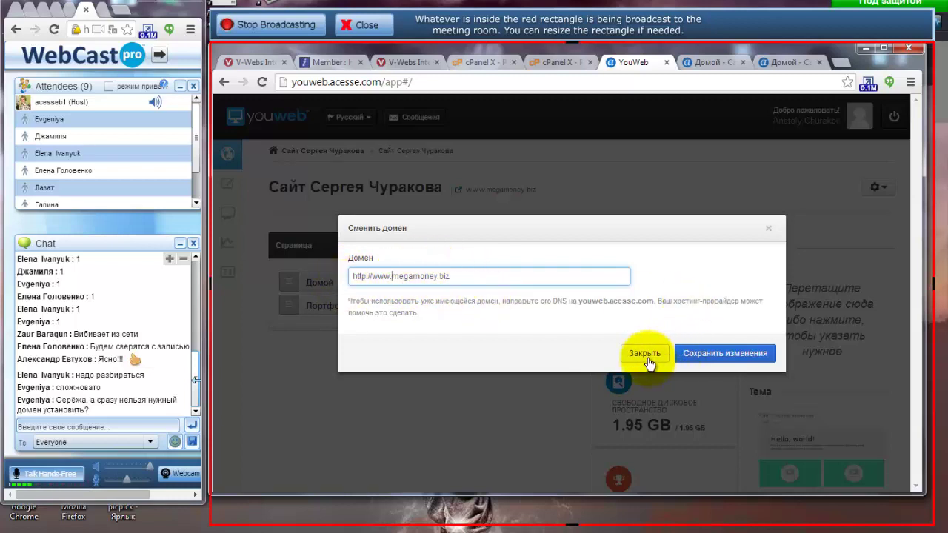
pyautogui.click(559, 62)
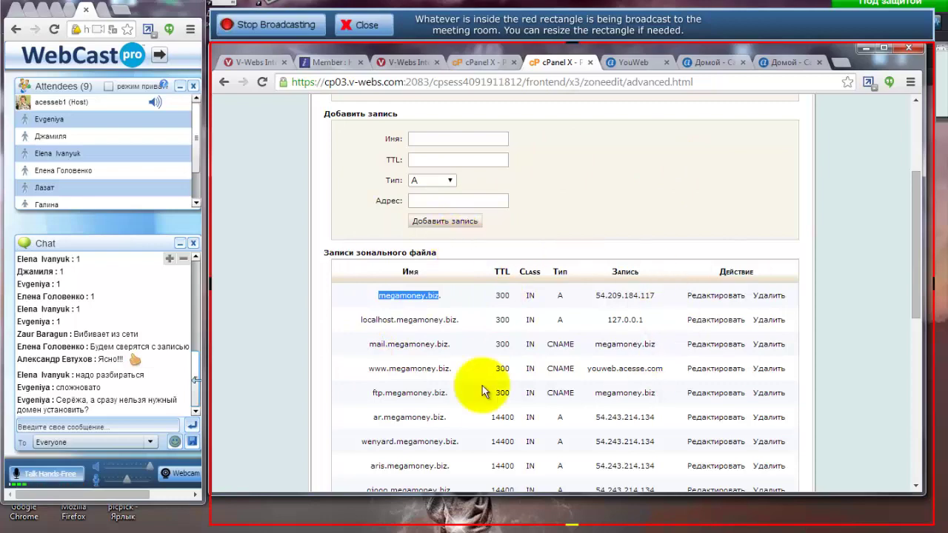
# Return to cPanel Home, then close YouWeb's Сменить домен window without saving.
pyautogui.scroll(3, 455, 285)
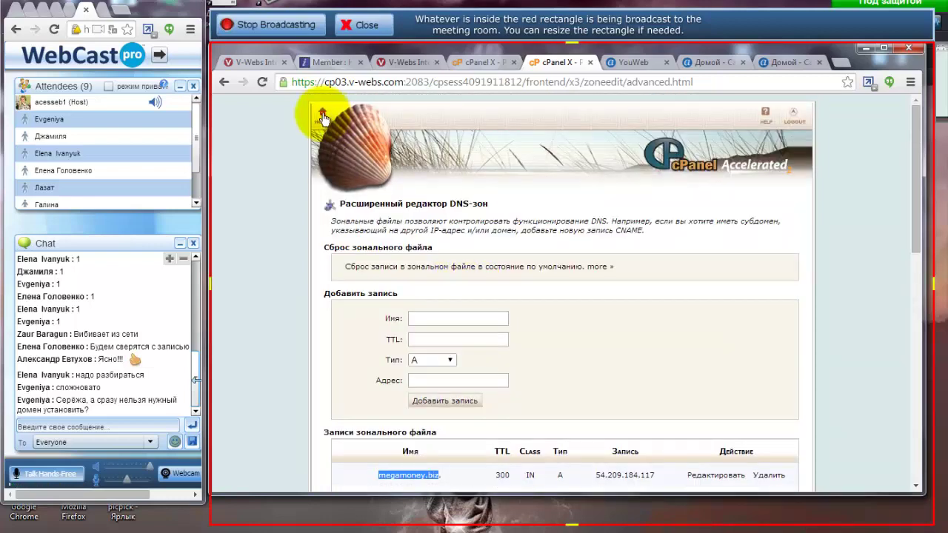
pyautogui.click(322, 115)
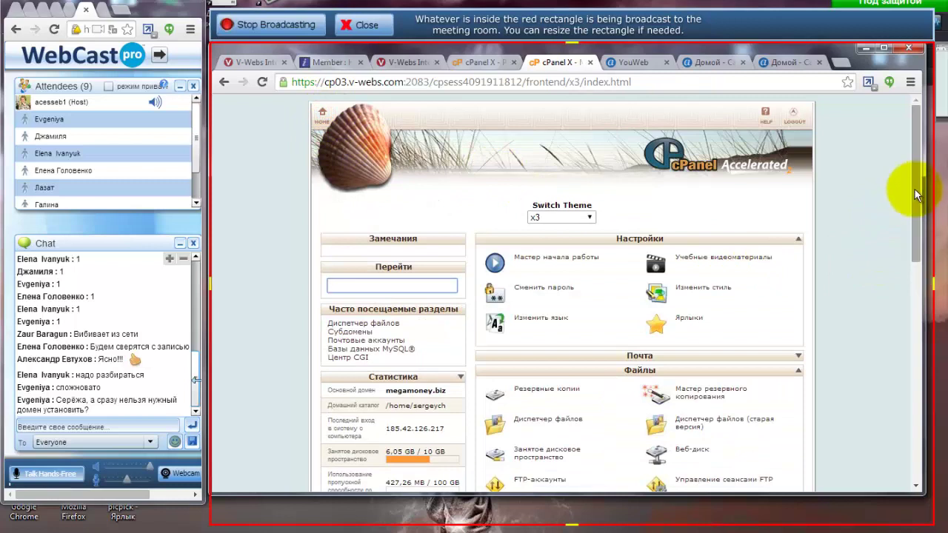
pyautogui.click(85, 207)
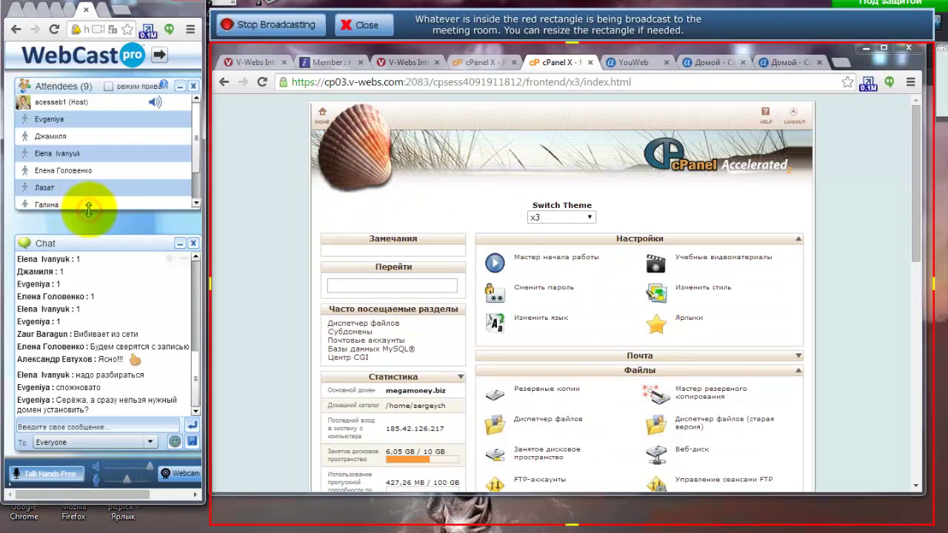
pyautogui.moveTo(88, 210); pyautogui.dragTo(74, 269)
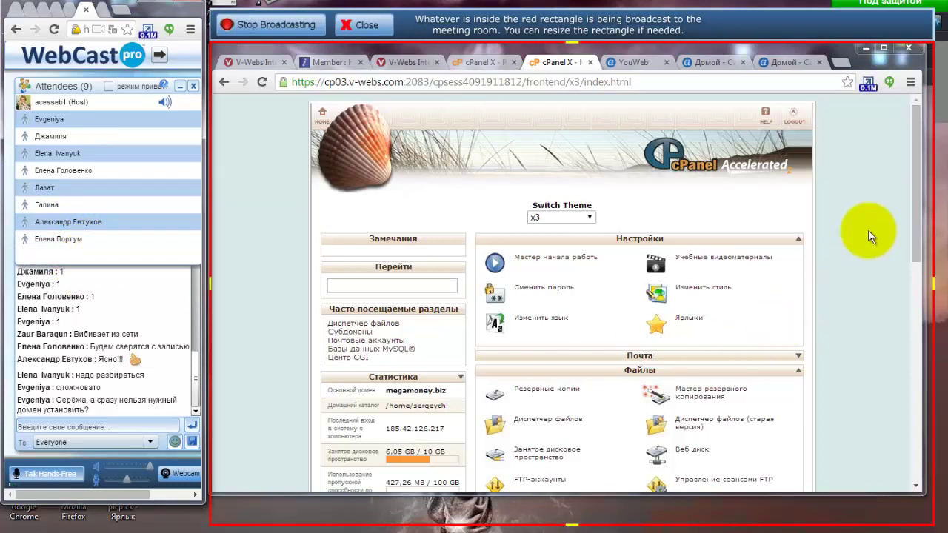
pyautogui.click(635, 62)
pyautogui.click(647, 348)
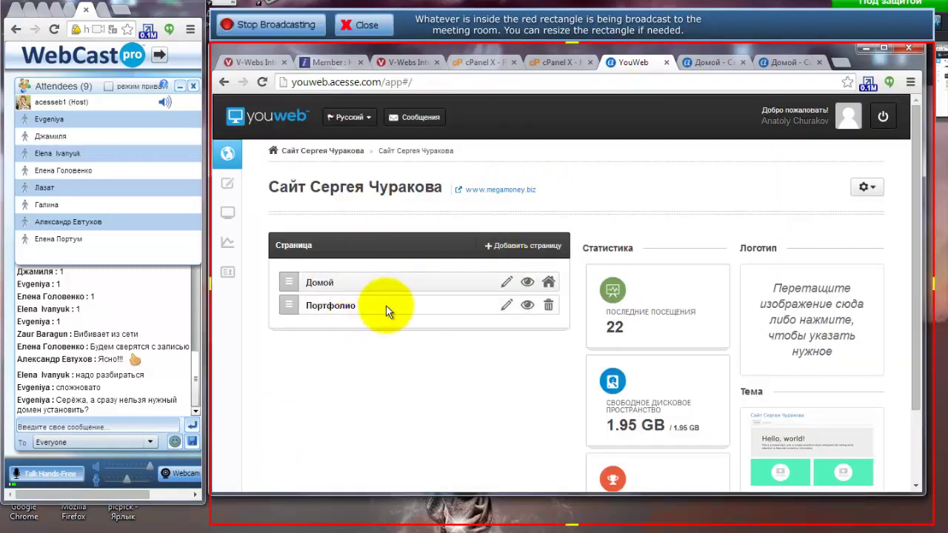
pyautogui.click(549, 63)
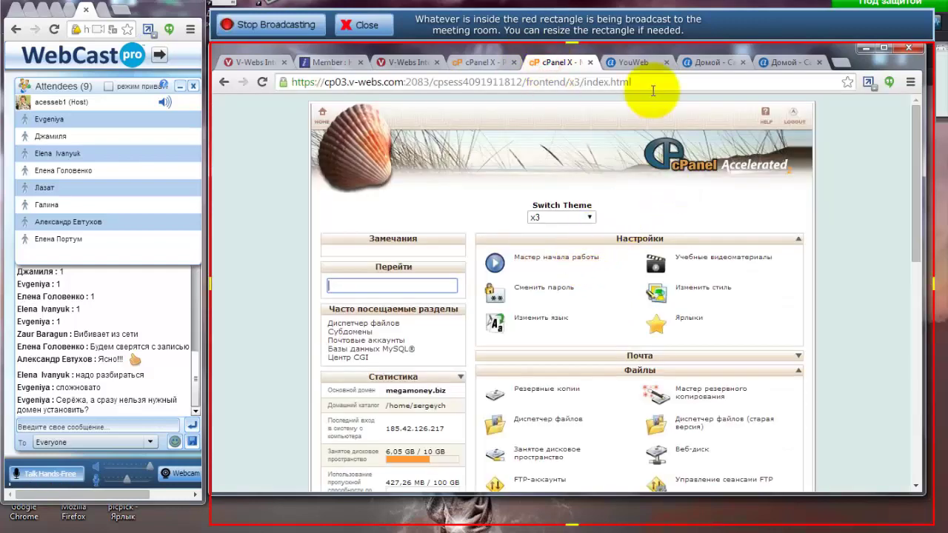
pyautogui.click(633, 63)
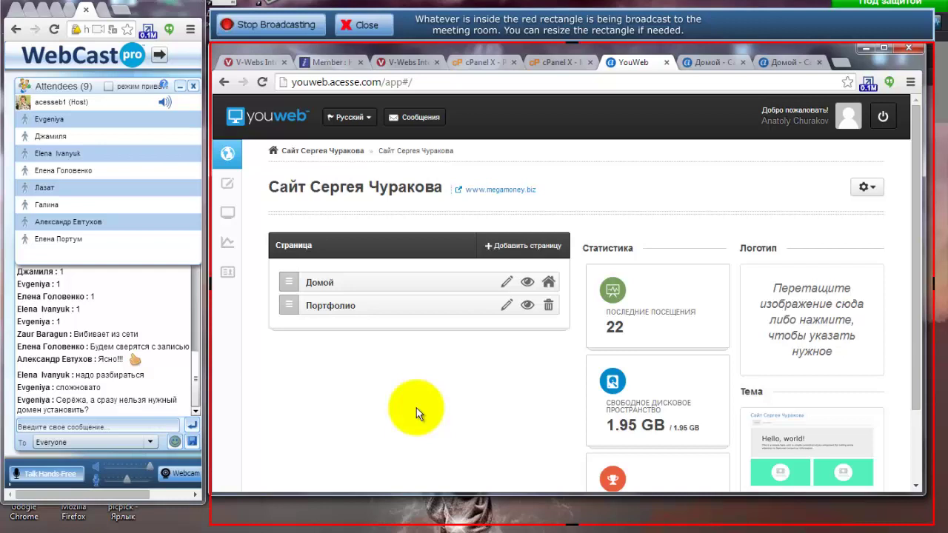
pyautogui.click(131, 428)
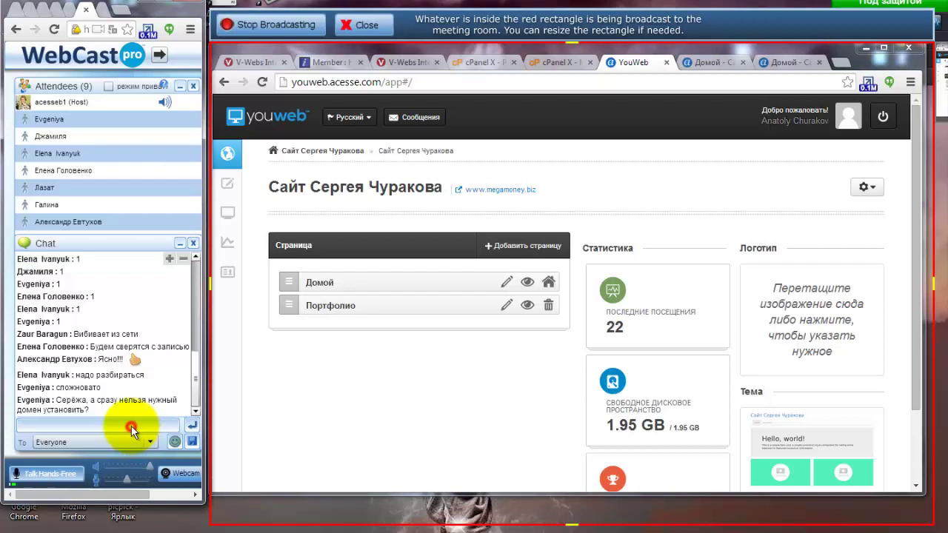
pyautogui.click(142, 370)
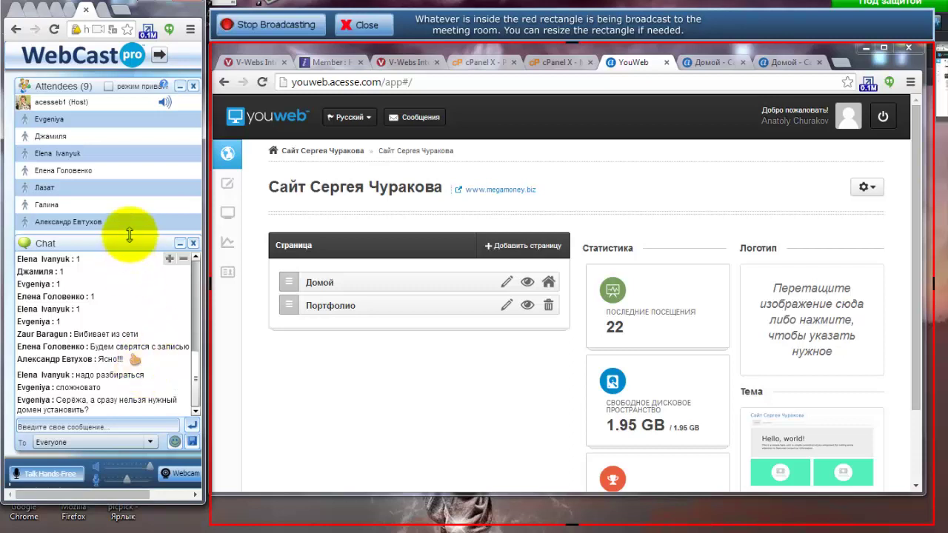
pyautogui.moveTo(130, 235); pyautogui.dragTo(126, 263)
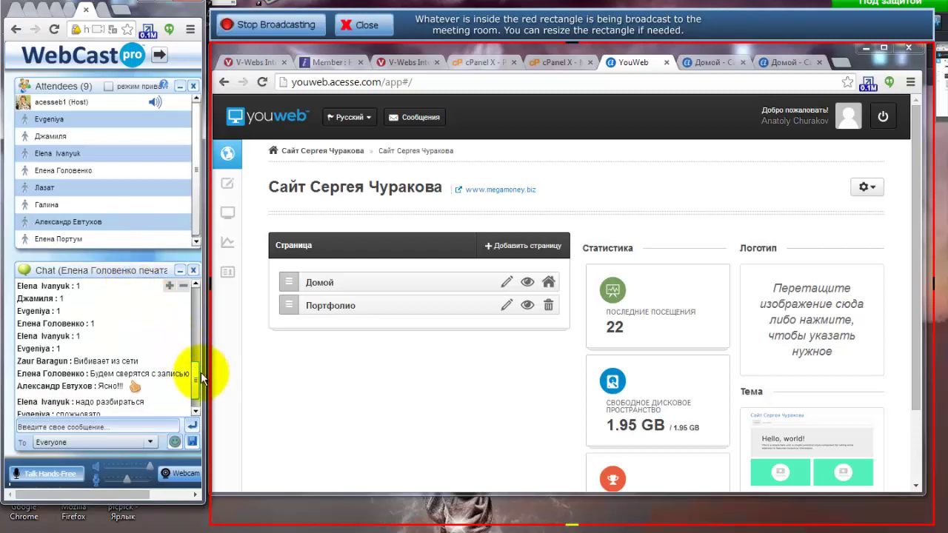
pyautogui.moveTo(195, 372); pyautogui.dragTo(195, 387)
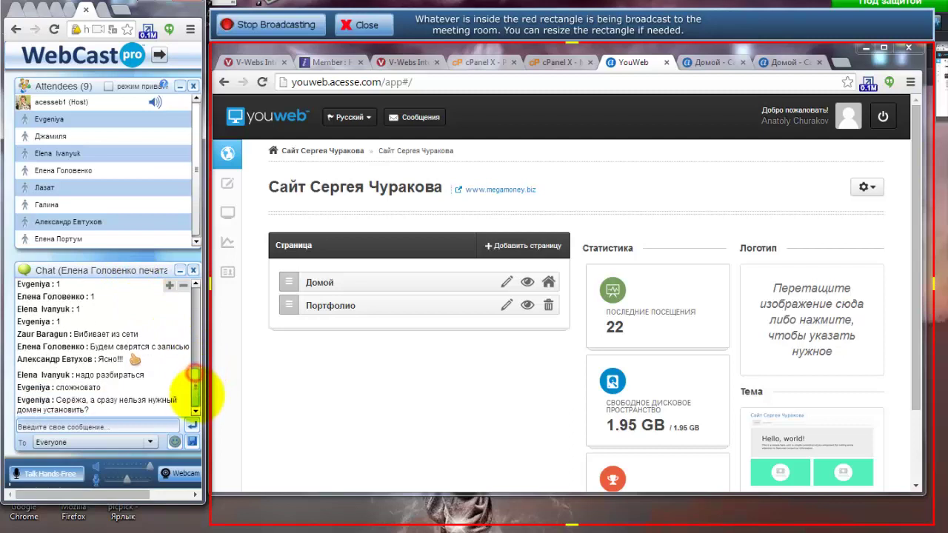
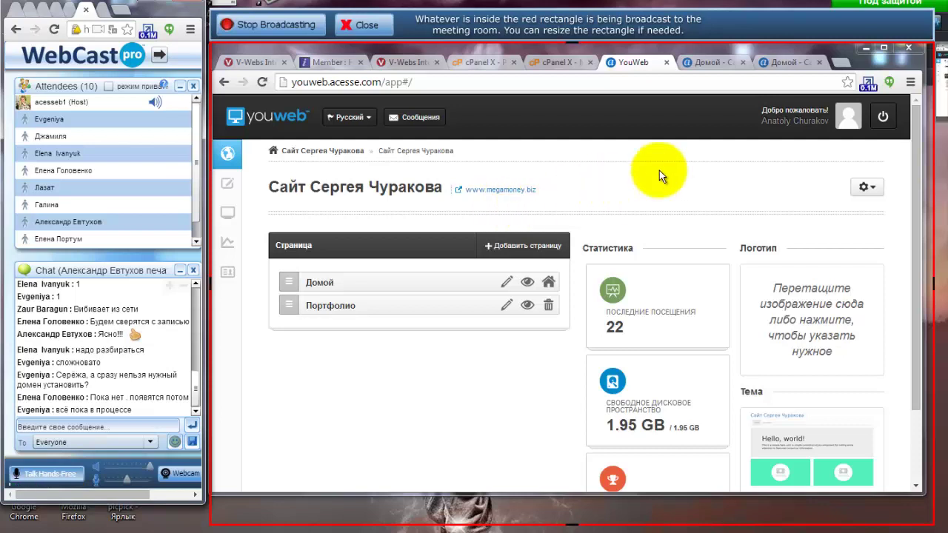
# Open the megamoney.biz site settings on the Google Analytics tab.
pyautogui.click(867, 186)
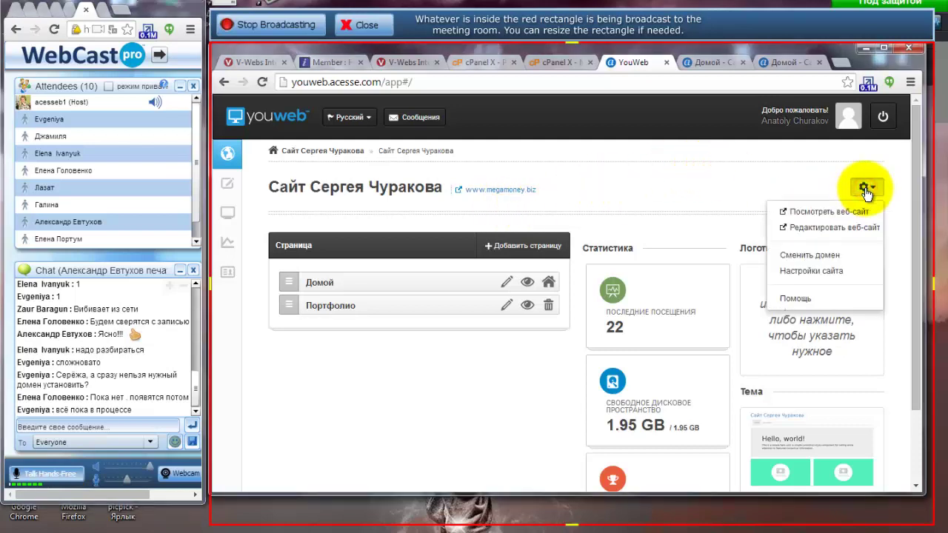
pyautogui.click(813, 271)
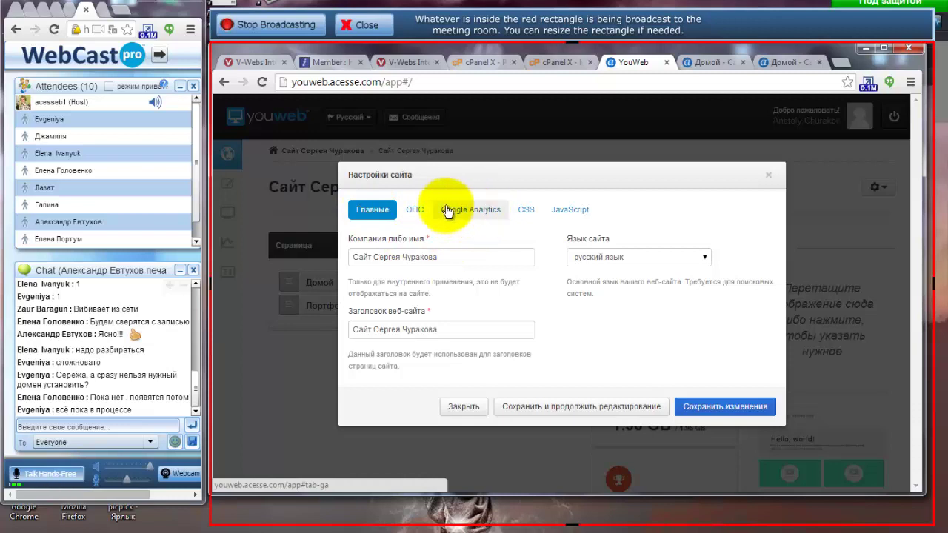
pyautogui.click(473, 213)
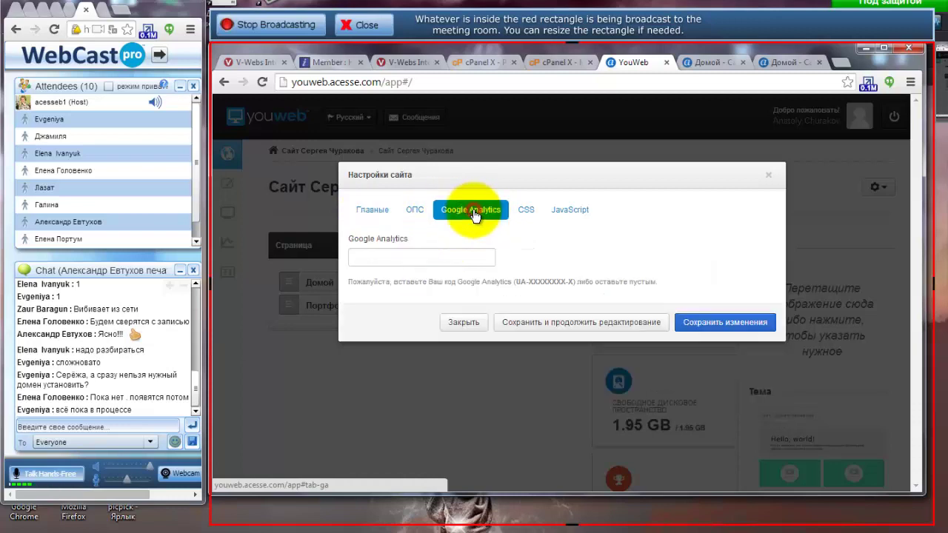
# Select and copy the Google Analytics label text beside the tracking-code field.
pyautogui.click(360, 258)
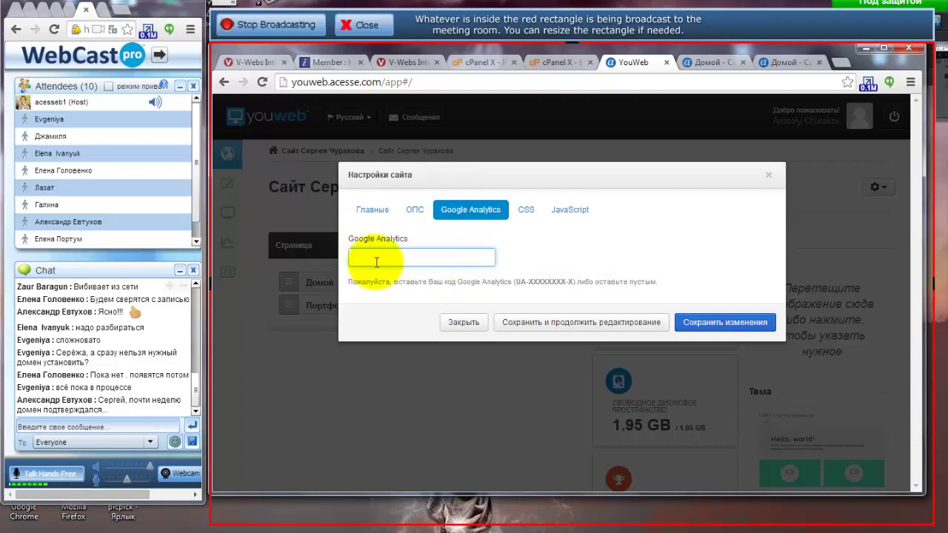
pyautogui.moveTo(408, 241); pyautogui.dragTo(348, 238)
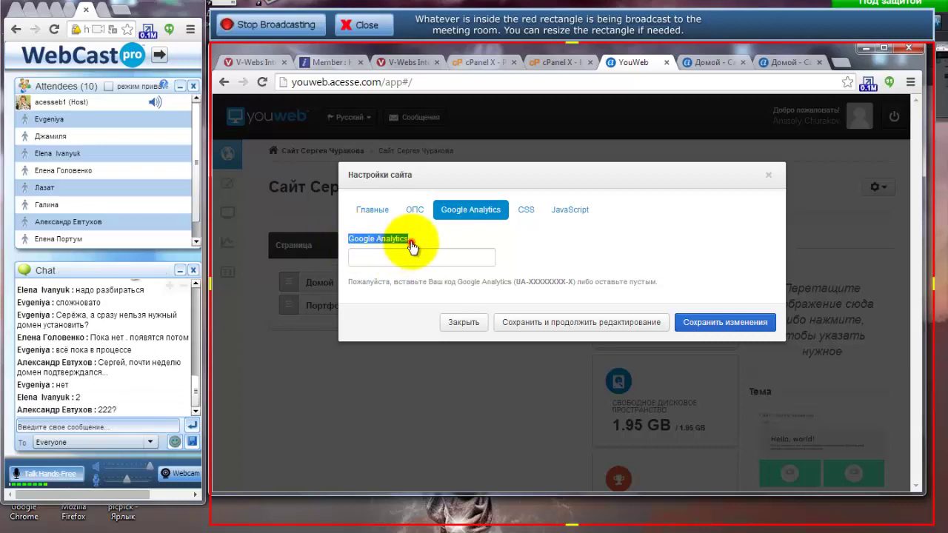
pyautogui.moveTo(410, 239); pyautogui.dragTo(347, 238)
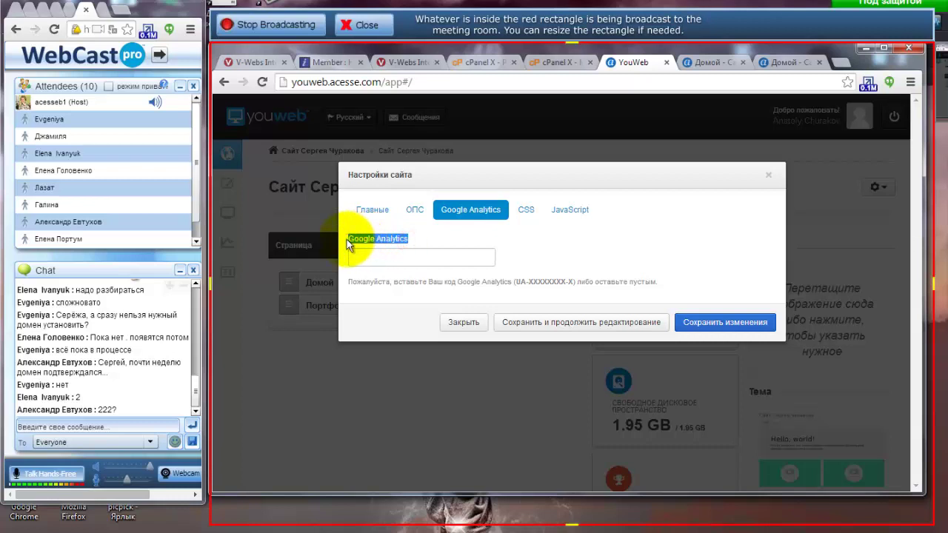
pyautogui.click(843, 63)
# Search Acesse for 'Google Analytics' and open the official Google Analytics website result.
pyautogui.rightClick(604, 84)
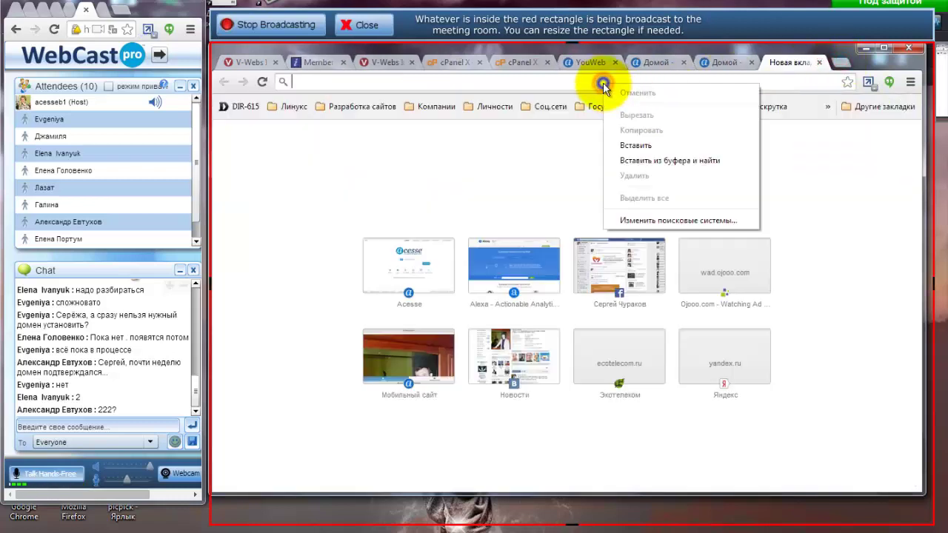
pyautogui.click(641, 161)
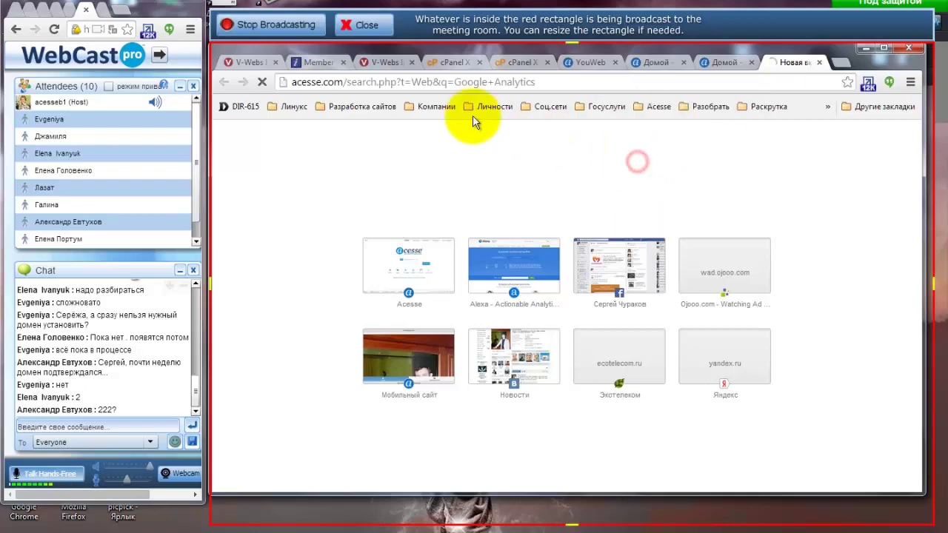
pyautogui.click(414, 115)
pyautogui.click(741, 326)
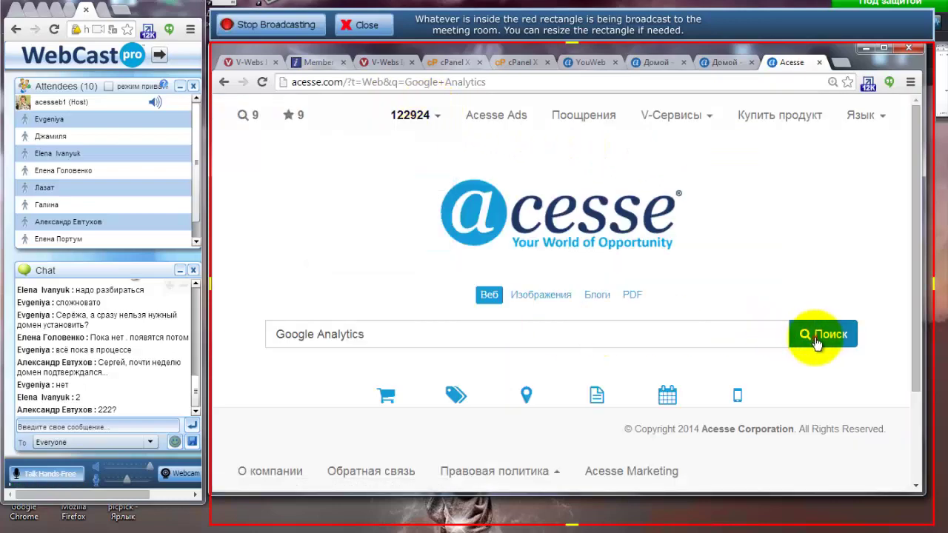
pyautogui.click(821, 334)
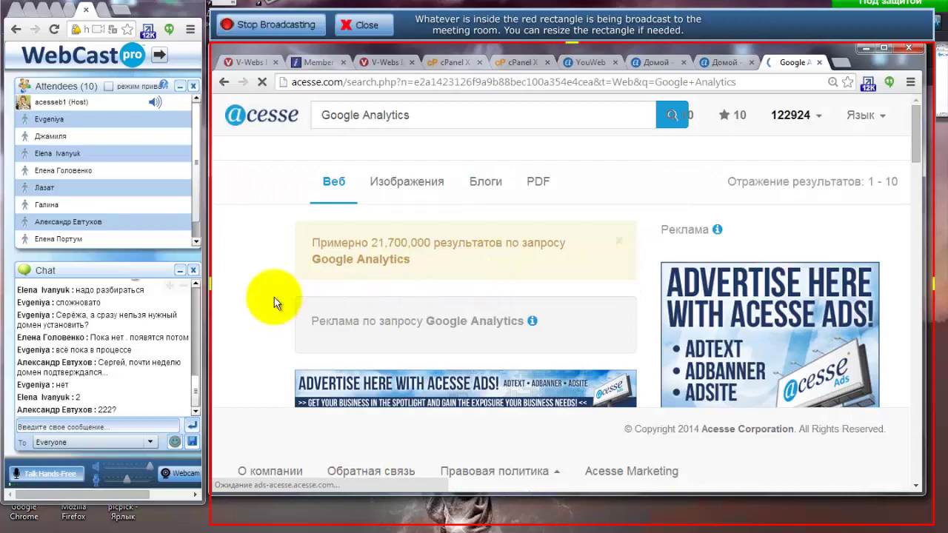
pyautogui.scroll(-3, 261, 259)
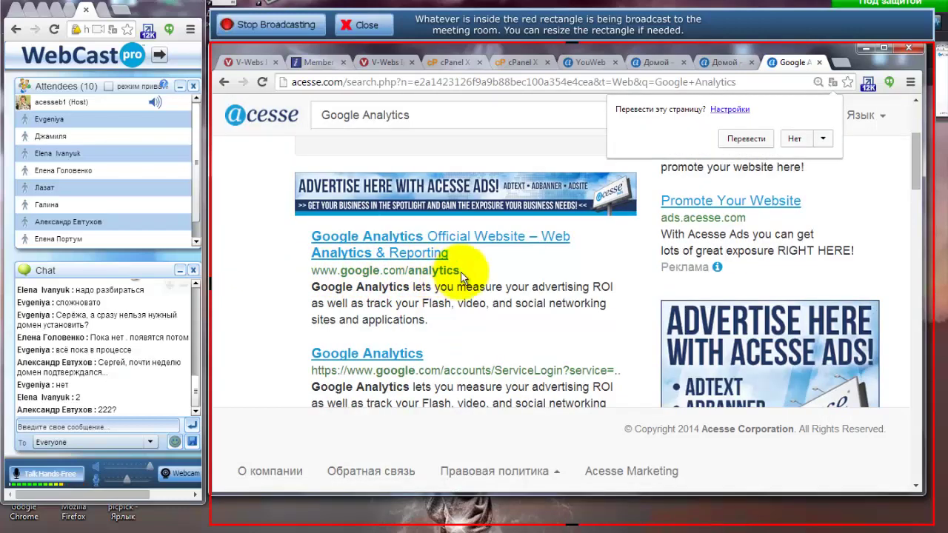
pyautogui.click(420, 239)
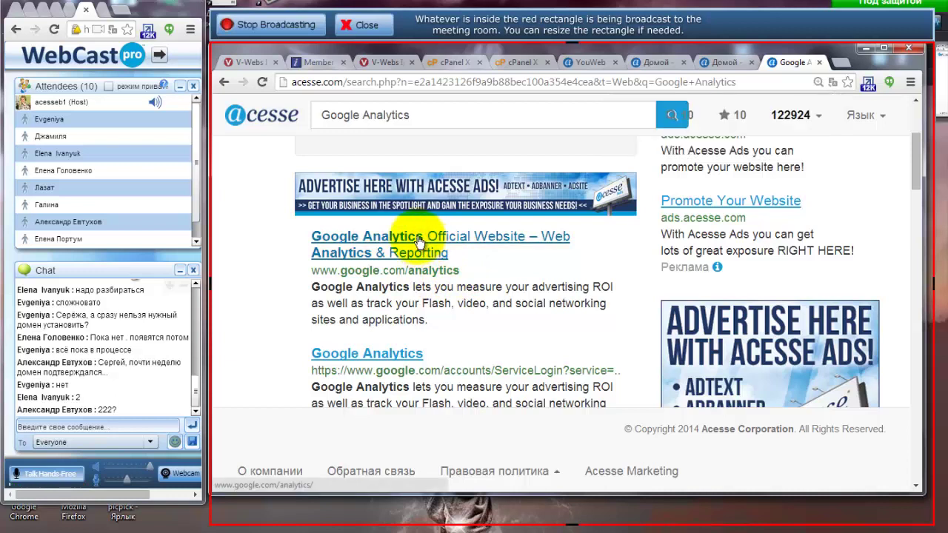
pyautogui.click(405, 238)
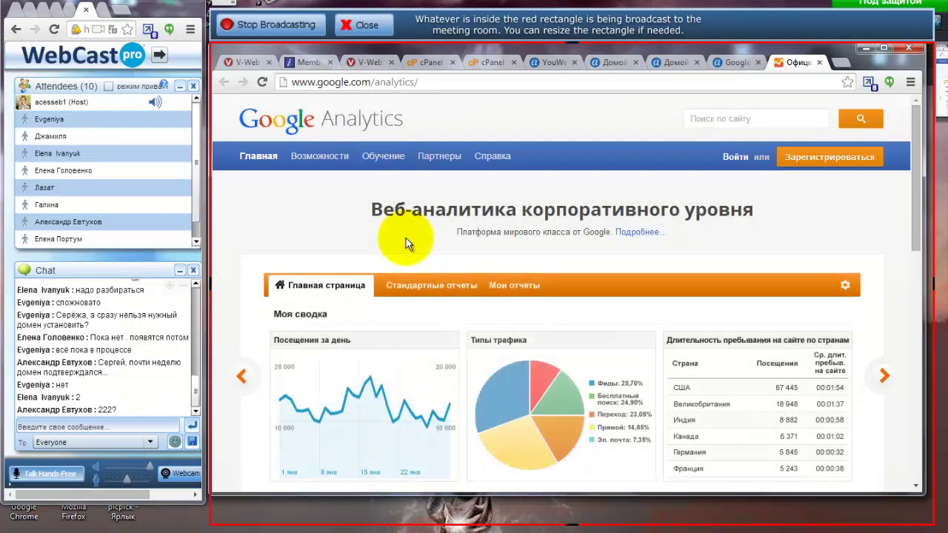
# Sign in to Google Analytics and show the Admin account list for Канал Megakomanda.
pyautogui.click(733, 156)
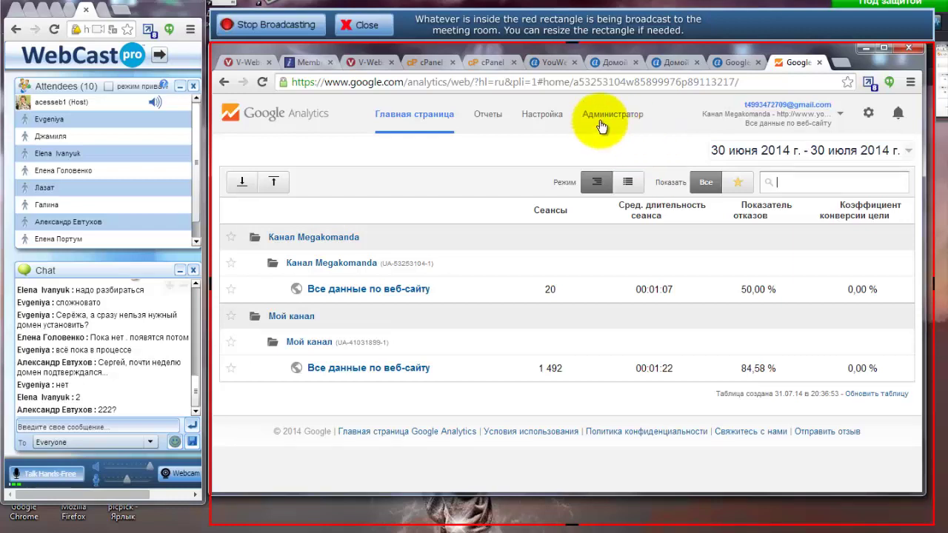
pyautogui.click(680, 62)
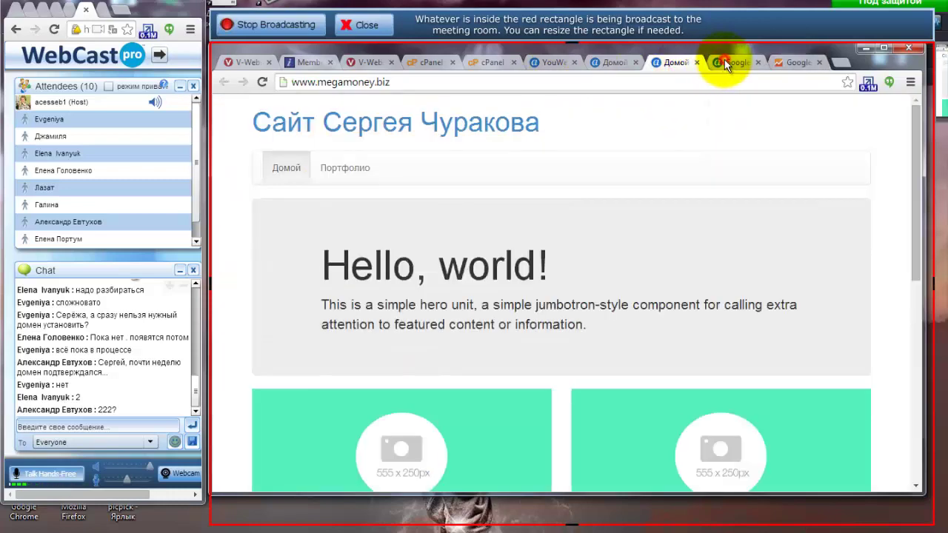
pyautogui.click(724, 61)
pyautogui.click(607, 59)
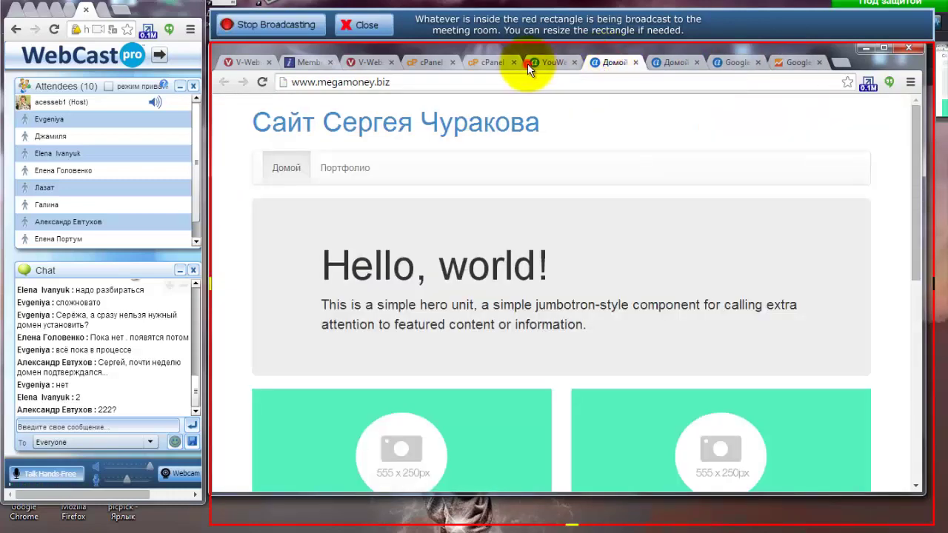
pyautogui.click(548, 62)
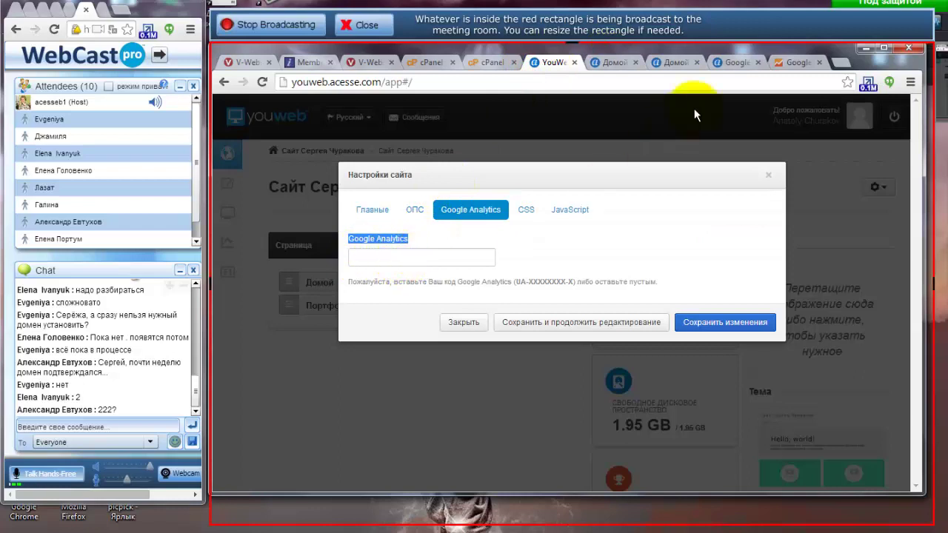
pyautogui.click(796, 62)
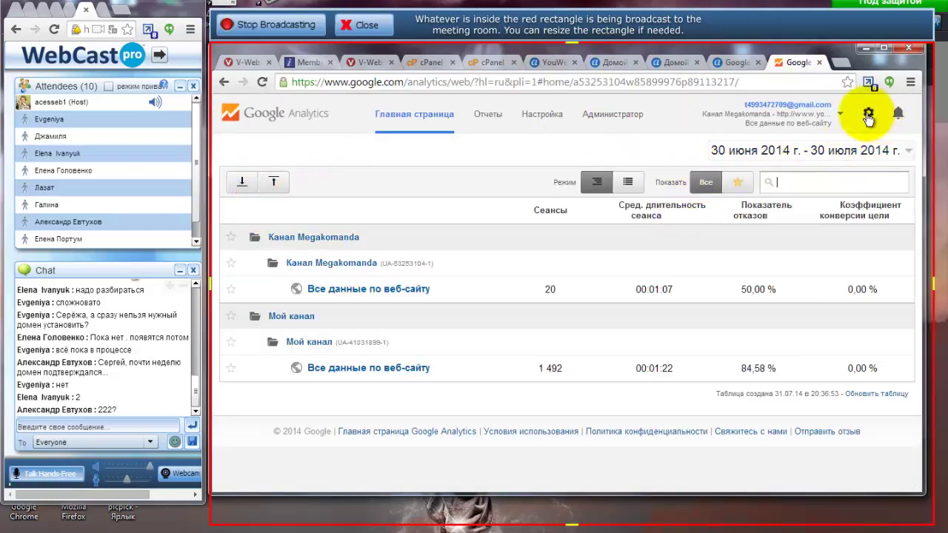
pyautogui.click(593, 116)
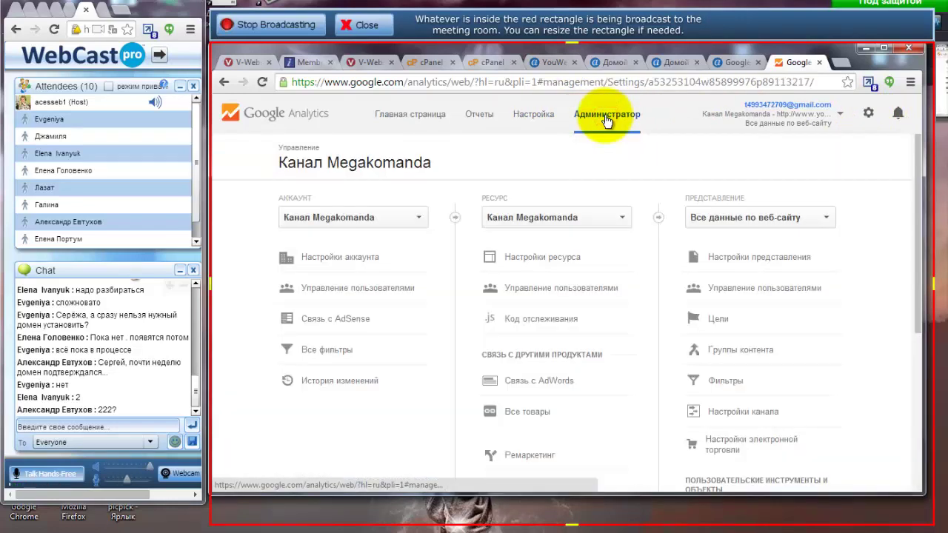
pyautogui.click(412, 220)
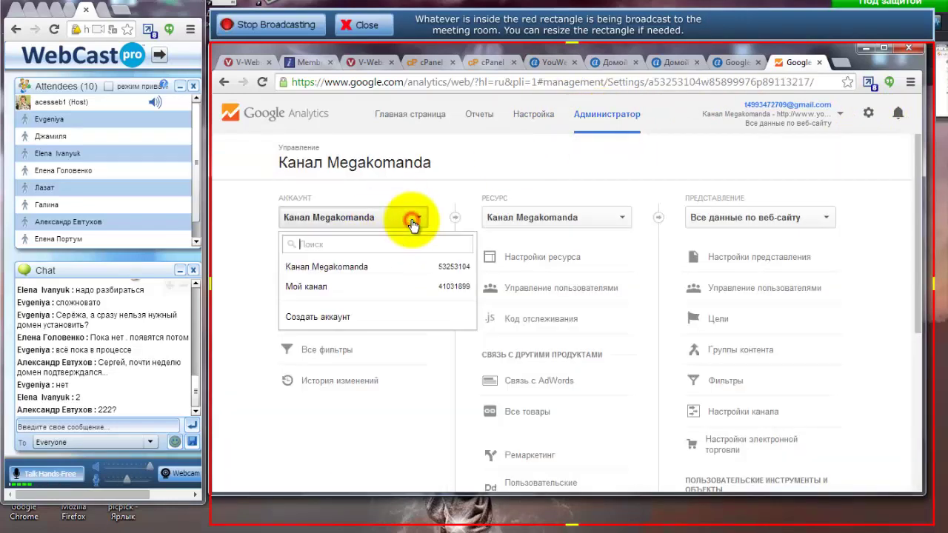
# Start a new Analytics account and enter the account name Мой сайт.
pyautogui.click(333, 317)
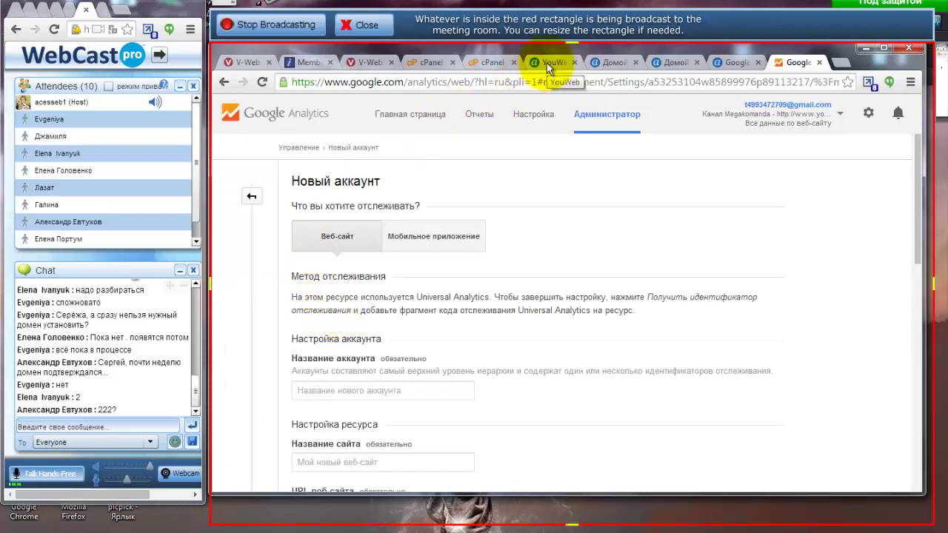
pyautogui.click(292, 391)
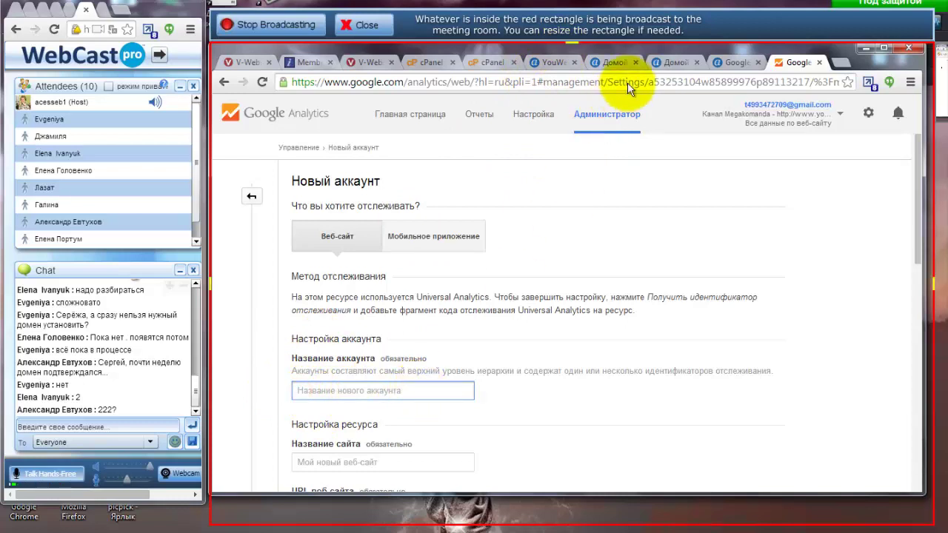
pyautogui.click(614, 62)
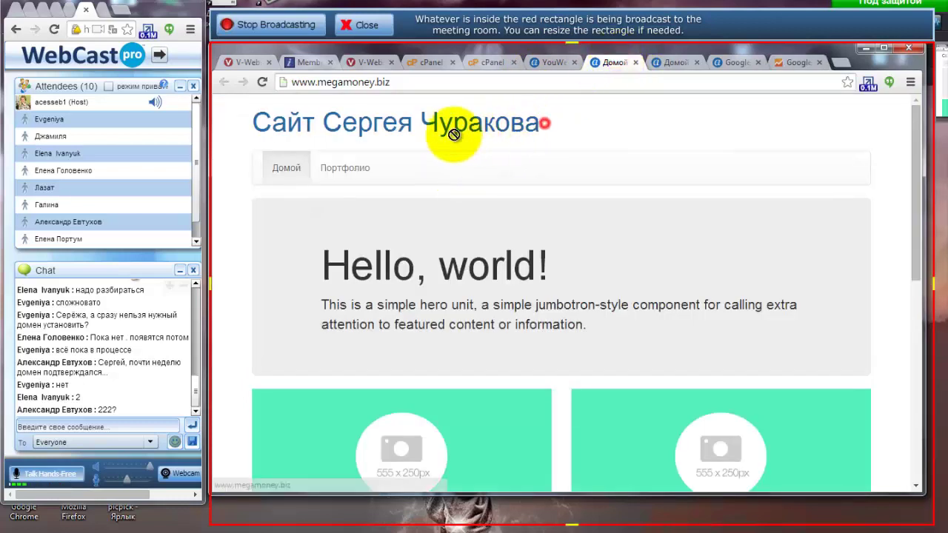
pyautogui.click(670, 63)
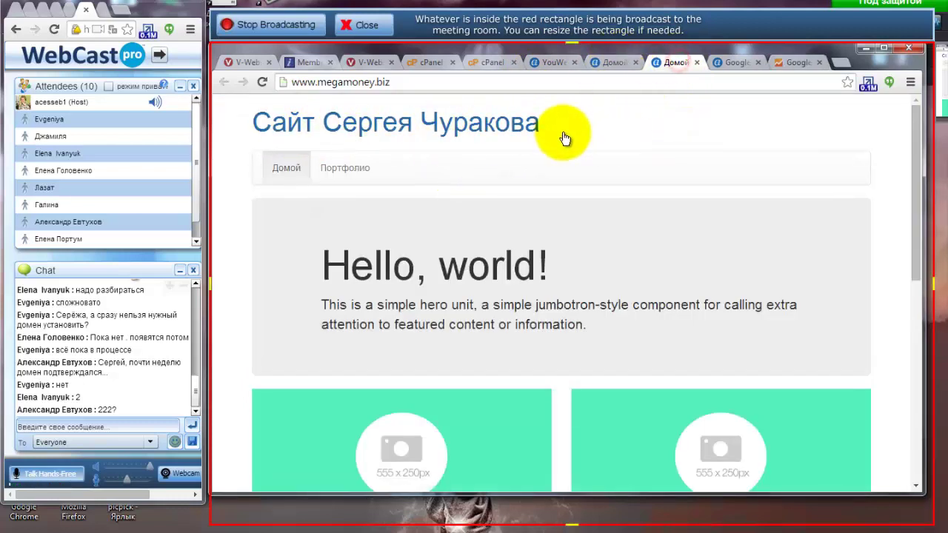
pyautogui.click(488, 64)
pyautogui.click(545, 64)
pyautogui.moveTo(471, 216); pyautogui.dragTo(437, 273)
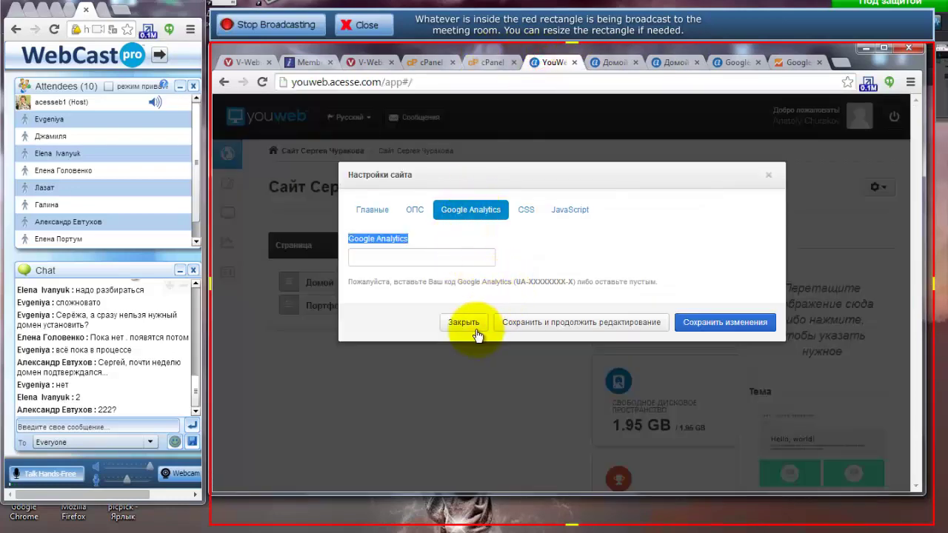
pyautogui.click(792, 61)
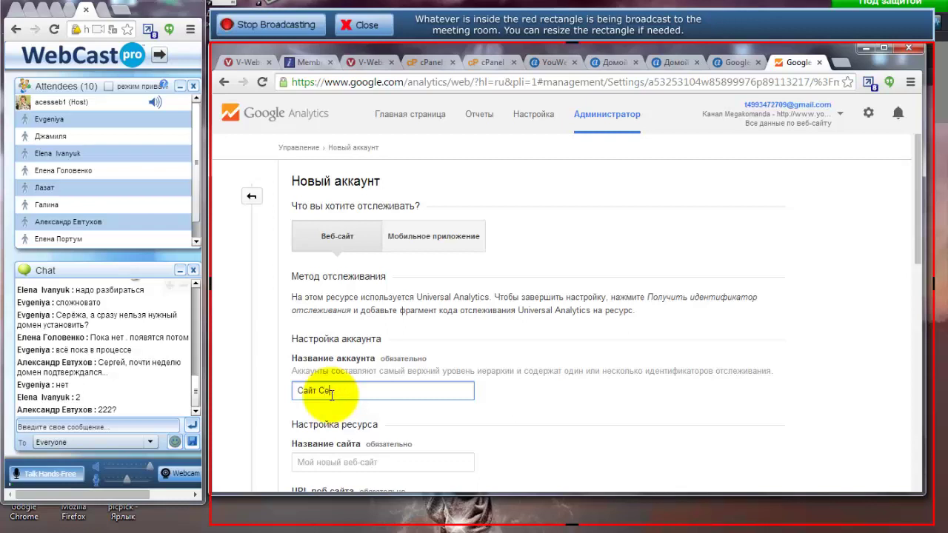
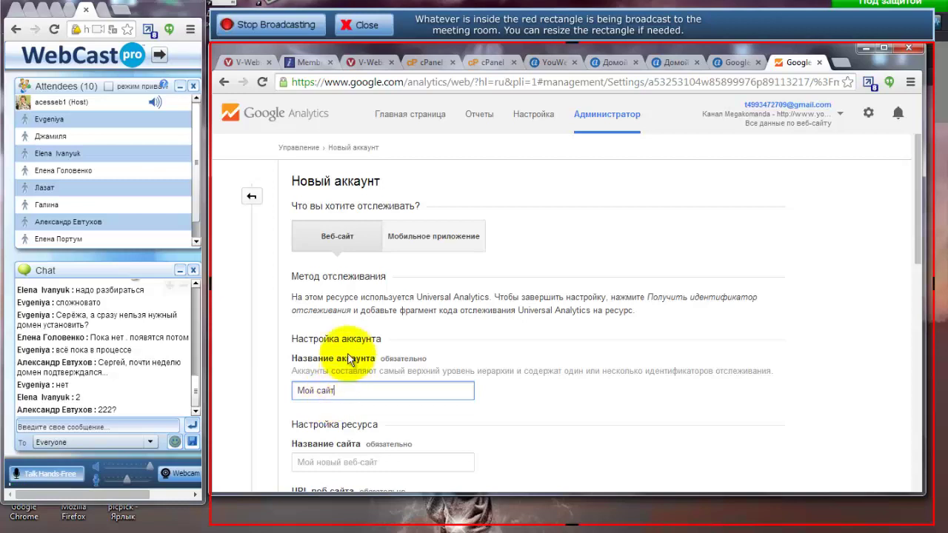
pyautogui.scroll(-2, 480, 328)
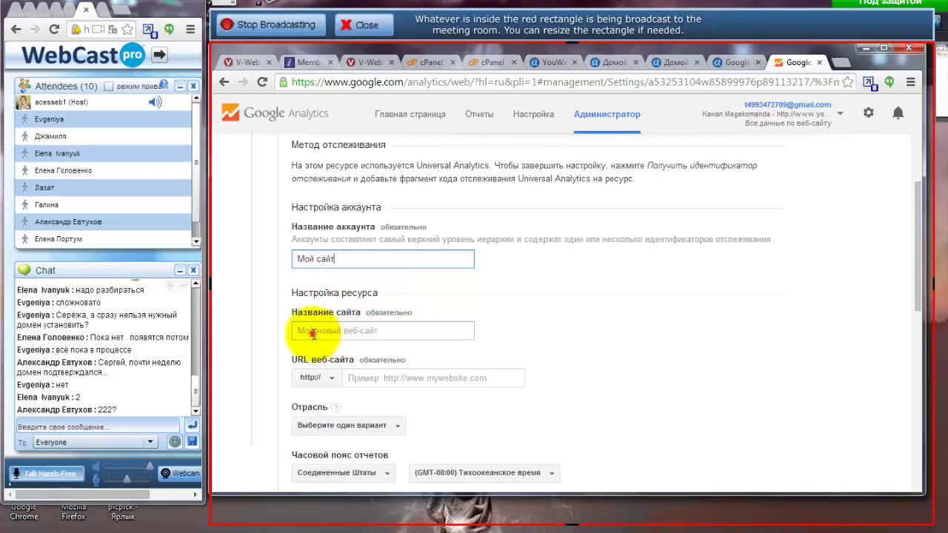
pyautogui.click(333, 332)
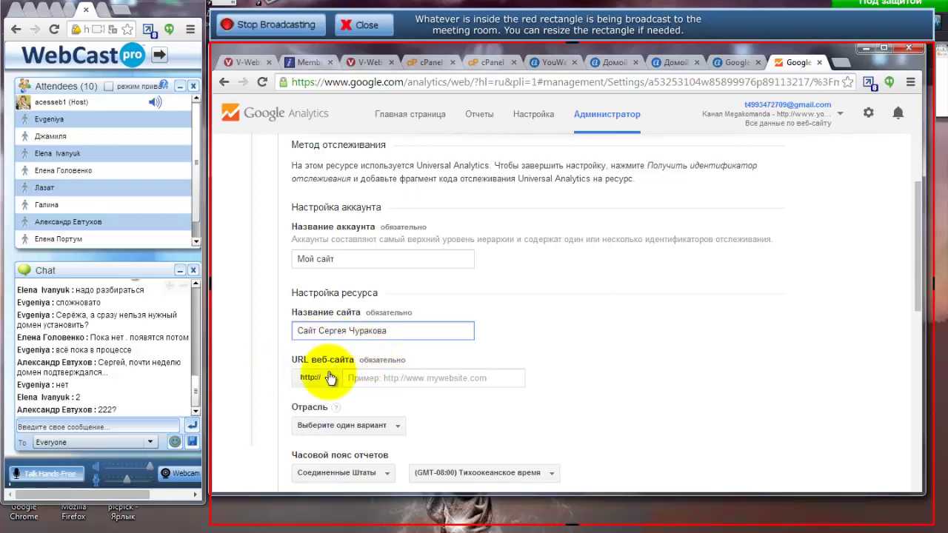
pyautogui.click(603, 62)
pyautogui.click(366, 80)
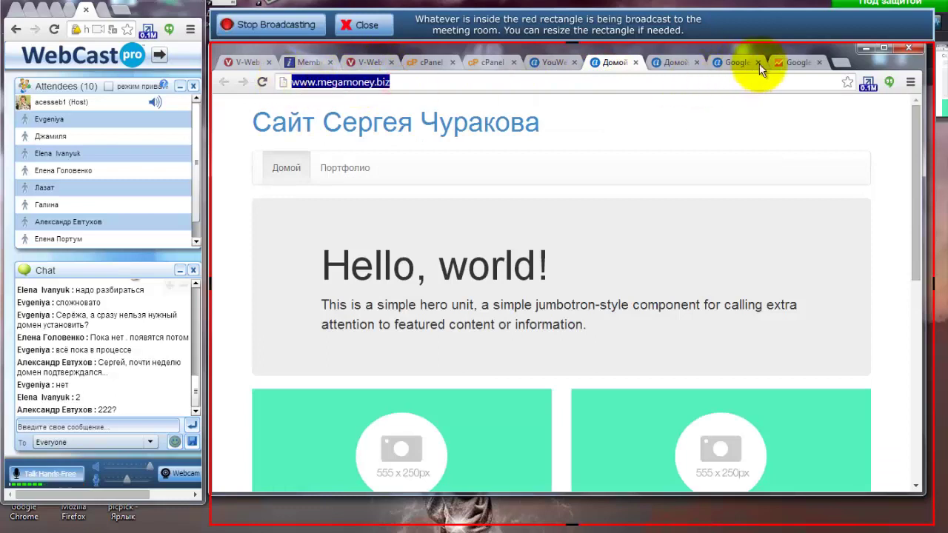
pyautogui.click(787, 62)
pyautogui.click(388, 376)
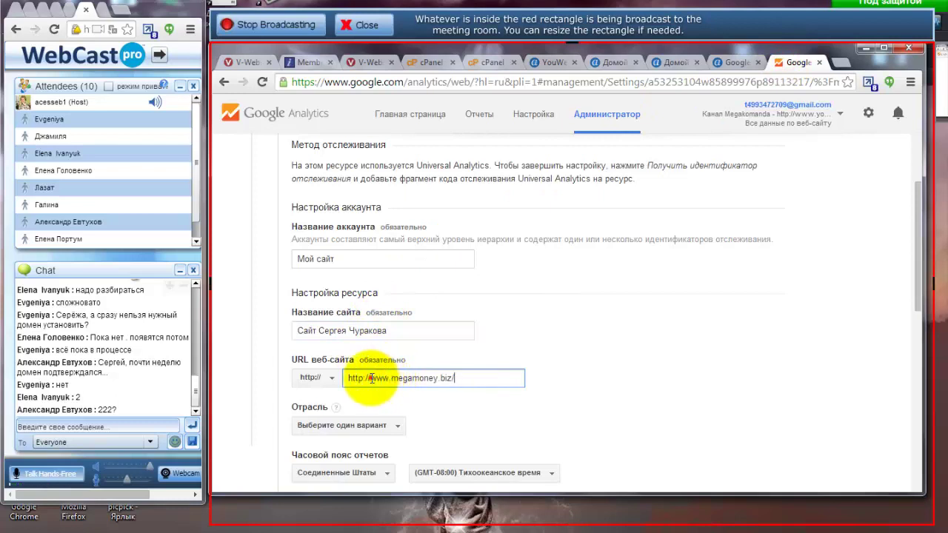
pyautogui.click(370, 378)
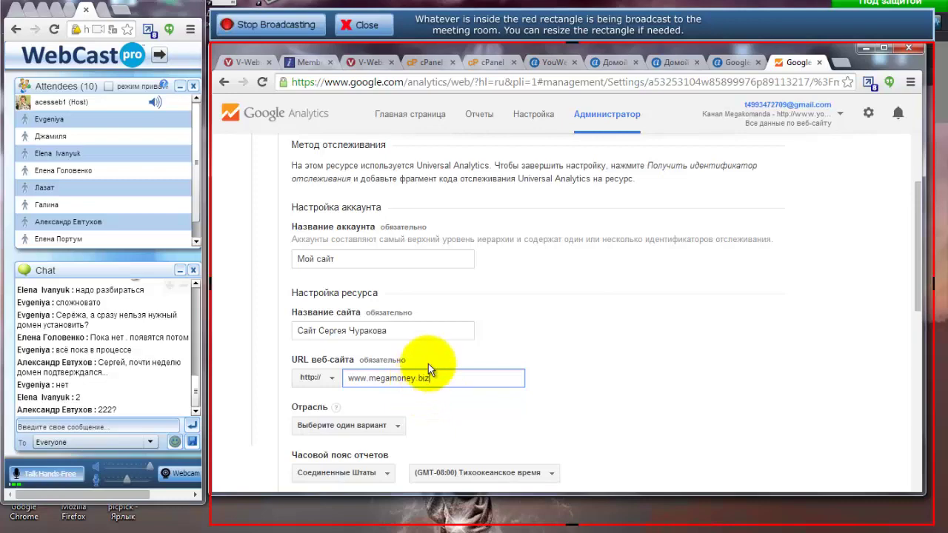
pyautogui.scroll(-1, 551, 362)
pyautogui.scroll(-1, 414, 400)
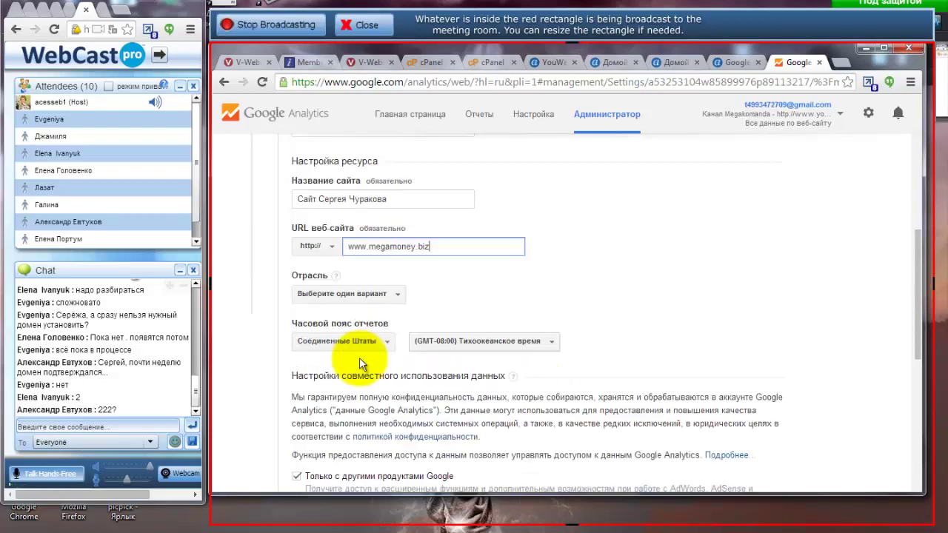
# Set the industry to Бизнес и промышленность.
pyautogui.click(393, 300)
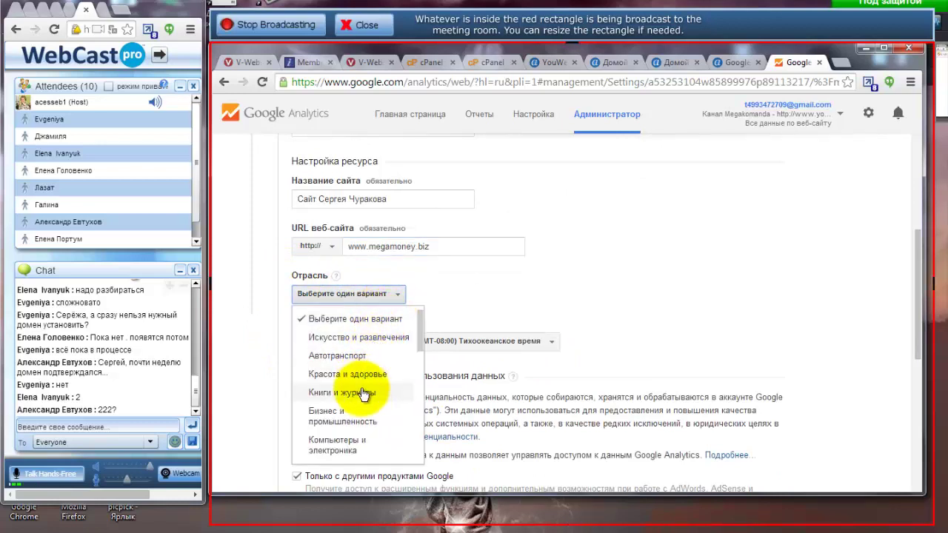
pyautogui.moveTo(420, 338); pyautogui.dragTo(371, 328)
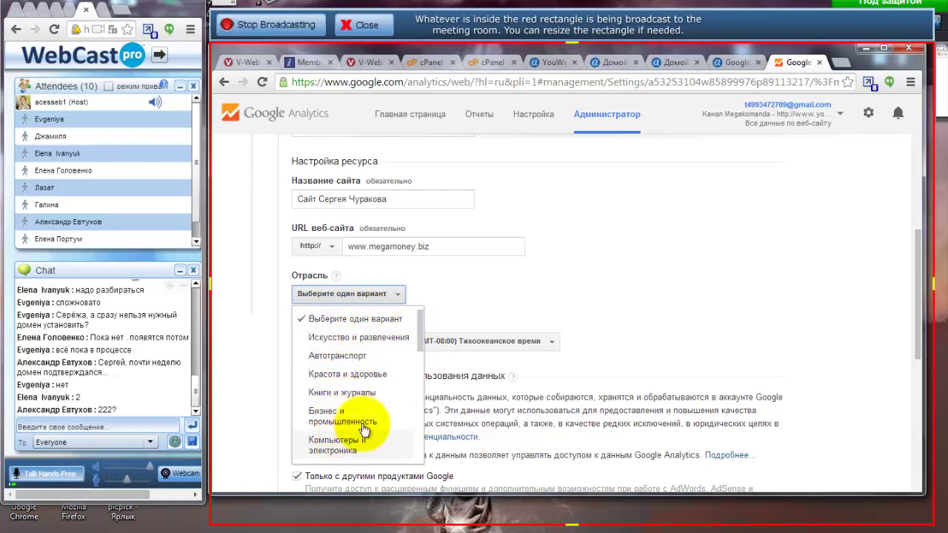
pyautogui.moveTo(419, 345)
pyautogui.mouseDown()
pyautogui.moveTo(405, 454)
pyautogui.moveTo(416, 345)
pyautogui.moveTo(420, 354)
pyautogui.mouseUp()
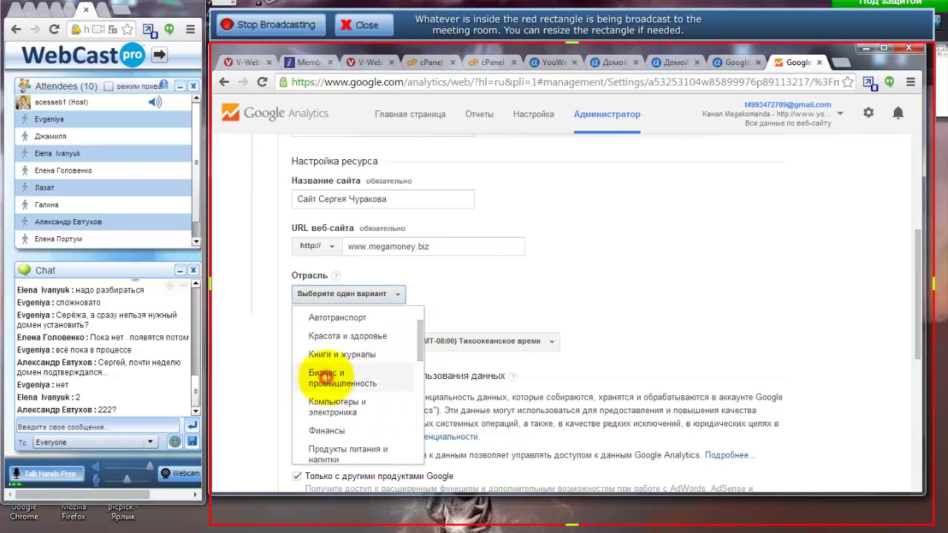
pyautogui.click(323, 377)
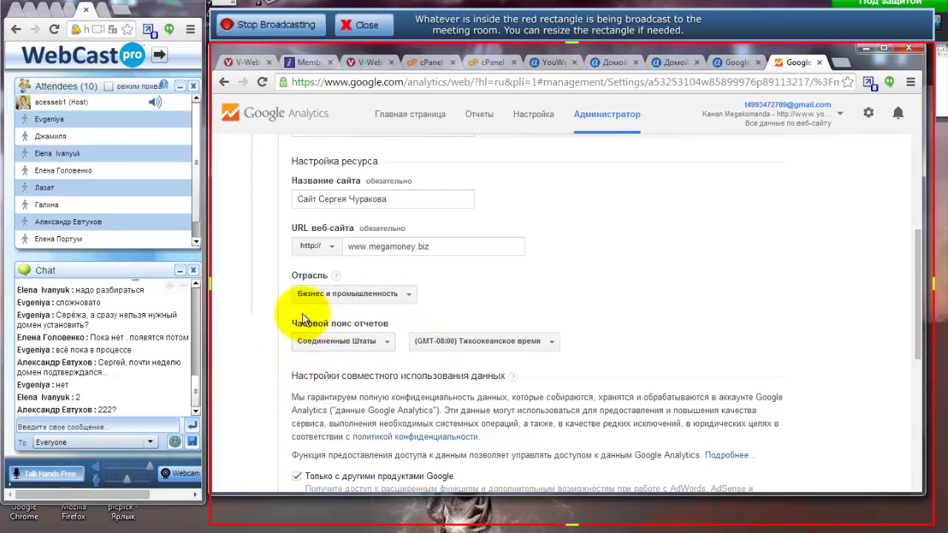
# Set the reporting time zone to Россия, (GMT+04:00) Москва+00.
pyautogui.click(386, 346)
pyautogui.moveTo(417, 185); pyautogui.dragTo(421, 226)
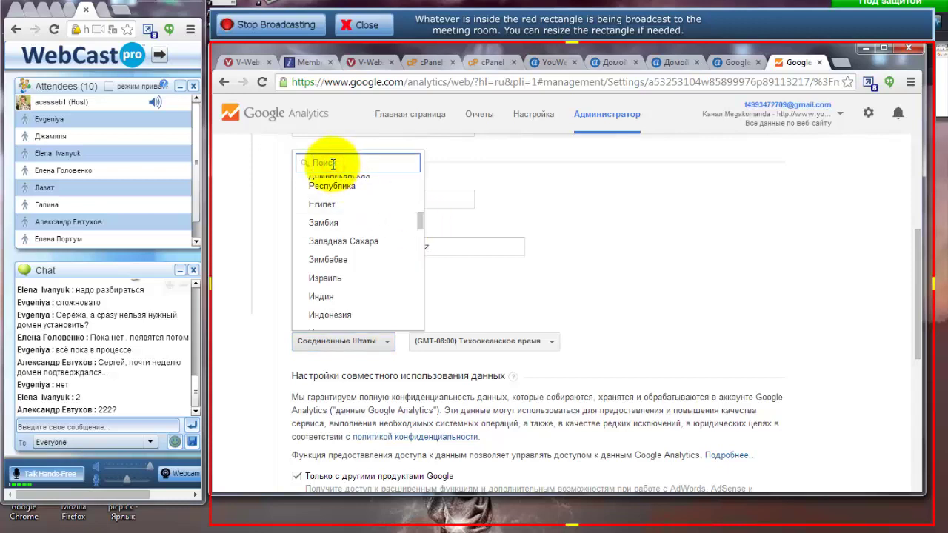
pyautogui.write('V')
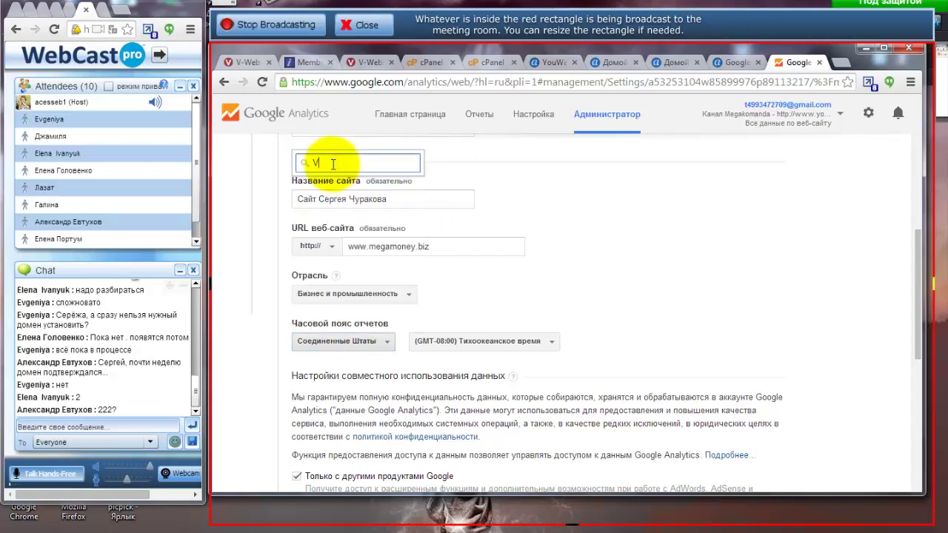
pyautogui.press('BackSpace')
pyautogui.write('Mo')
pyautogui.press('BackSpace')
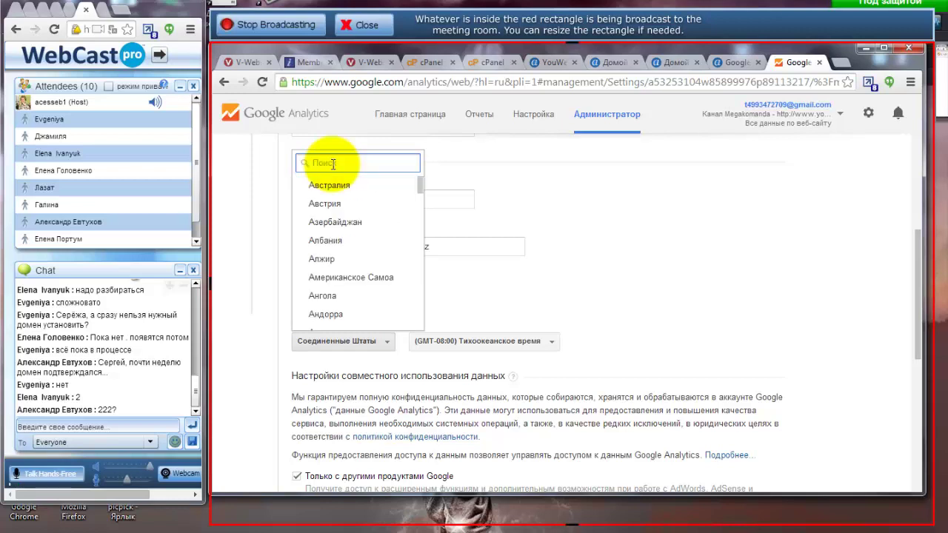
pyautogui.write('Мос')
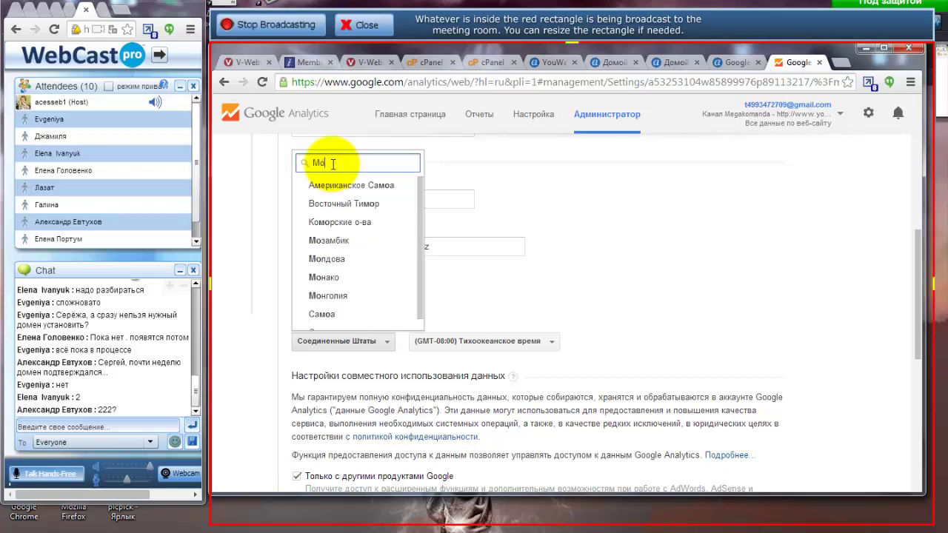
pyautogui.press('BackSpace')
pyautogui.press('BackSpace')
pyautogui.press('BackSpace')
pyautogui.write('Ро')
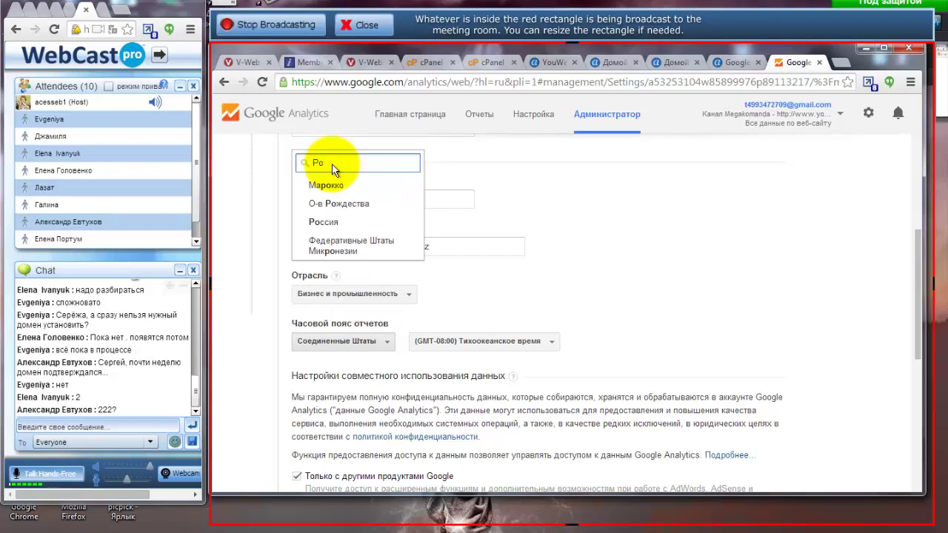
pyautogui.click(324, 223)
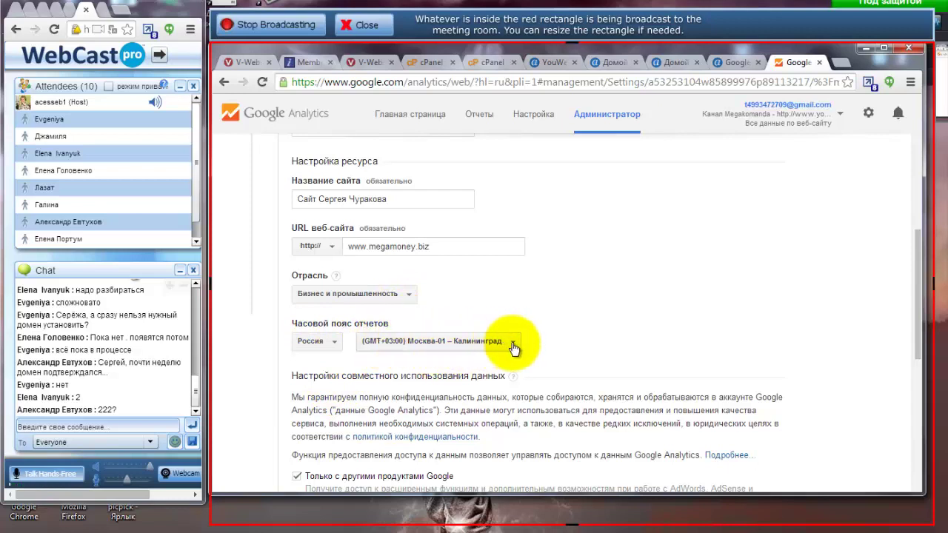
pyautogui.click(510, 345)
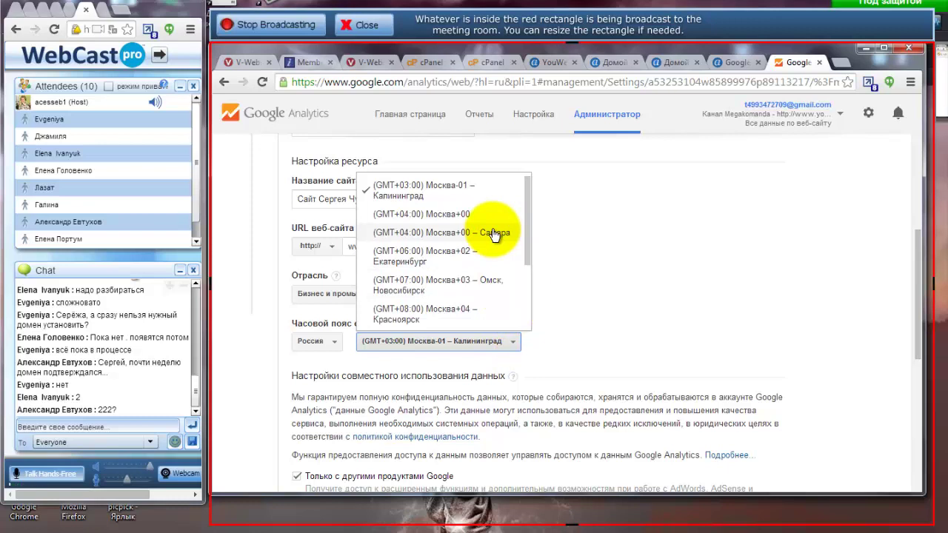
pyautogui.click(455, 216)
pyautogui.scroll(-3, 289, 350)
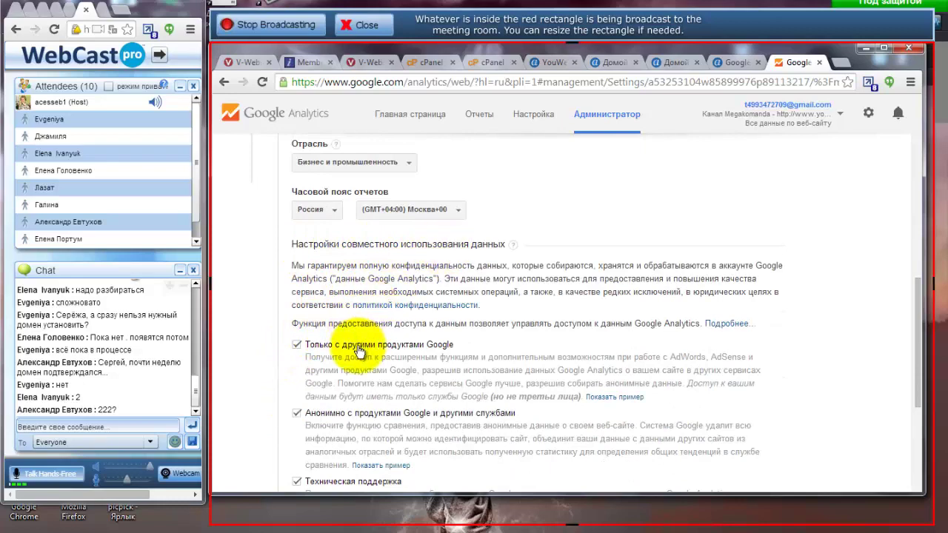
# Request a tracking ID, accept the terms of service, and copy the new UA tracking ID.
pyautogui.scroll(-3, 346, 356)
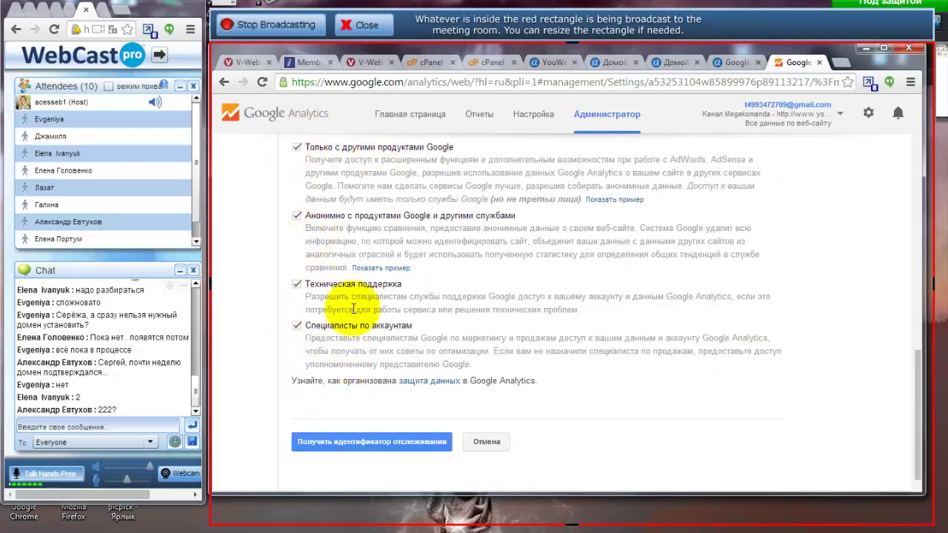
pyautogui.click(358, 448)
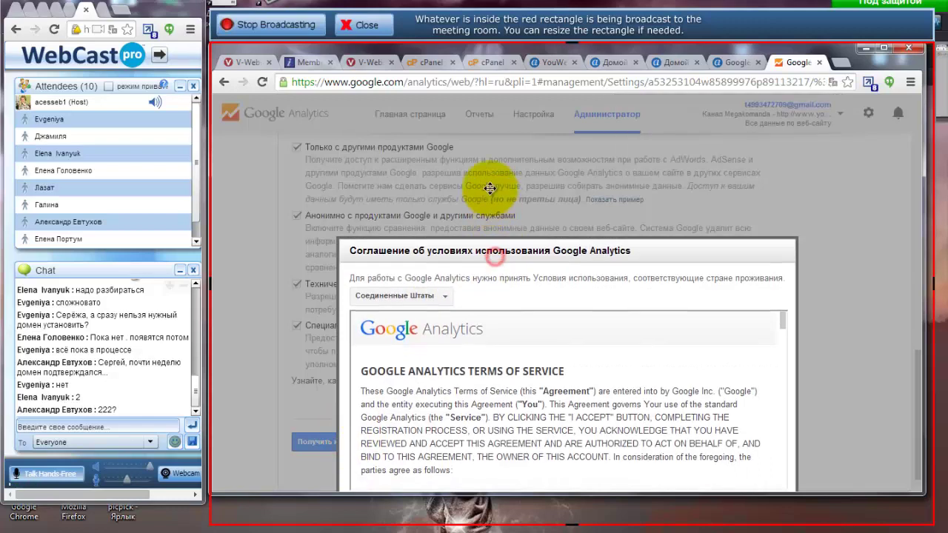
pyautogui.moveTo(485, 111); pyautogui.dragTo(475, 123)
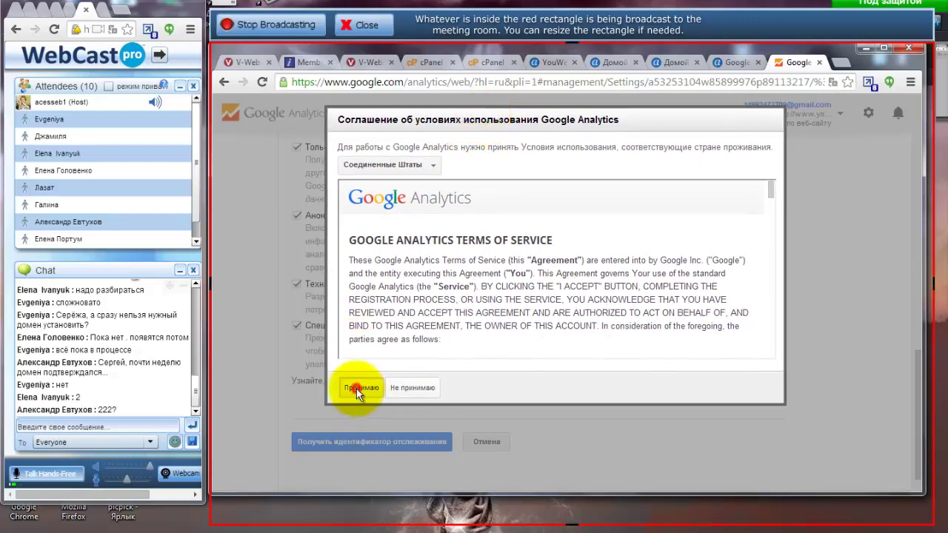
pyautogui.click(356, 390)
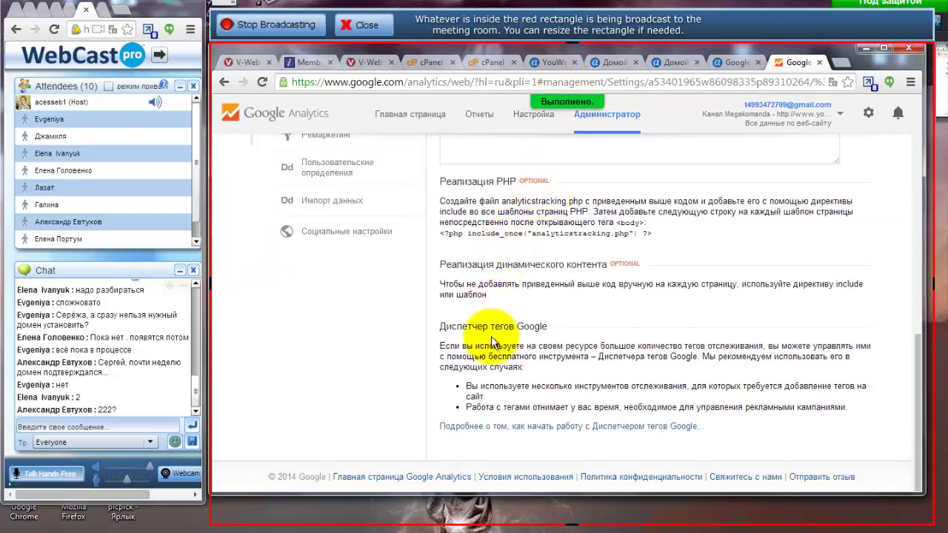
pyautogui.scroll(4, 492, 341)
pyautogui.scroll(3, 492, 341)
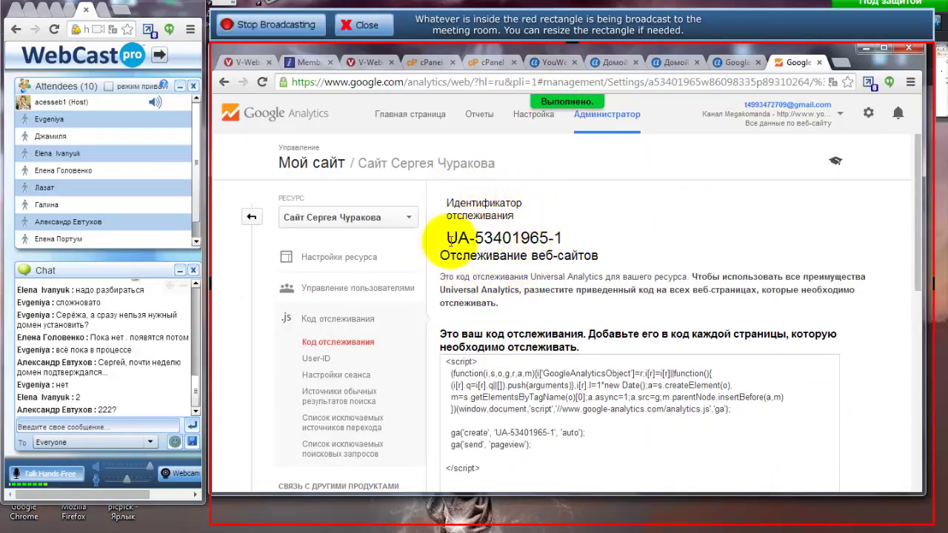
pyautogui.moveTo(444, 238)
pyautogui.mouseDown()
pyautogui.moveTo(564, 240)
pyautogui.moveTo(447, 238)
pyautogui.mouseUp()
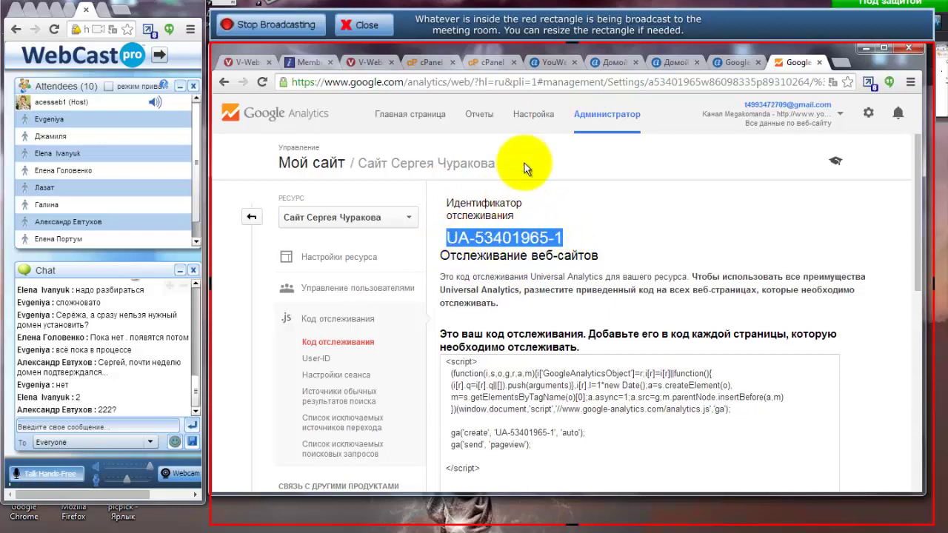
pyautogui.click(552, 62)
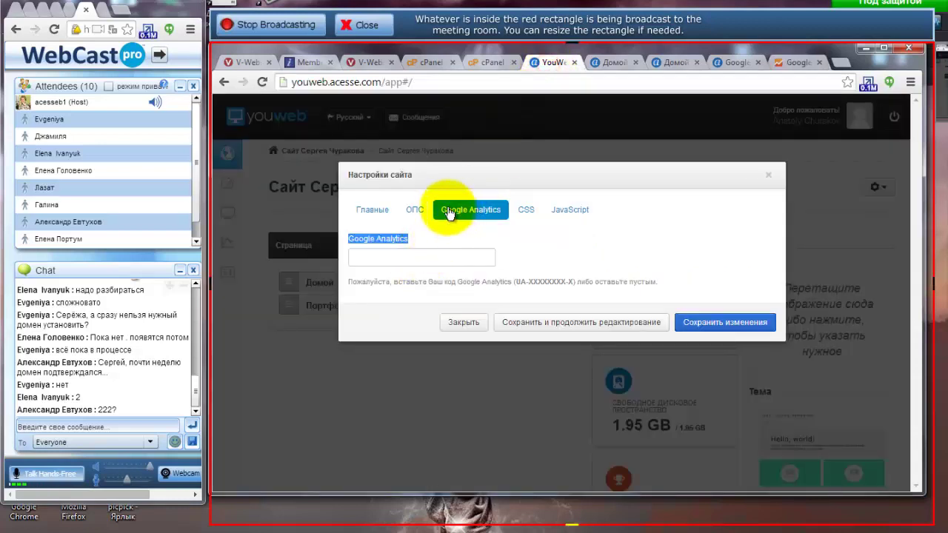
# Paste tracking ID UA-53401965-1 into YouWeb's Google Analytics field and save.
pyautogui.click(360, 258)
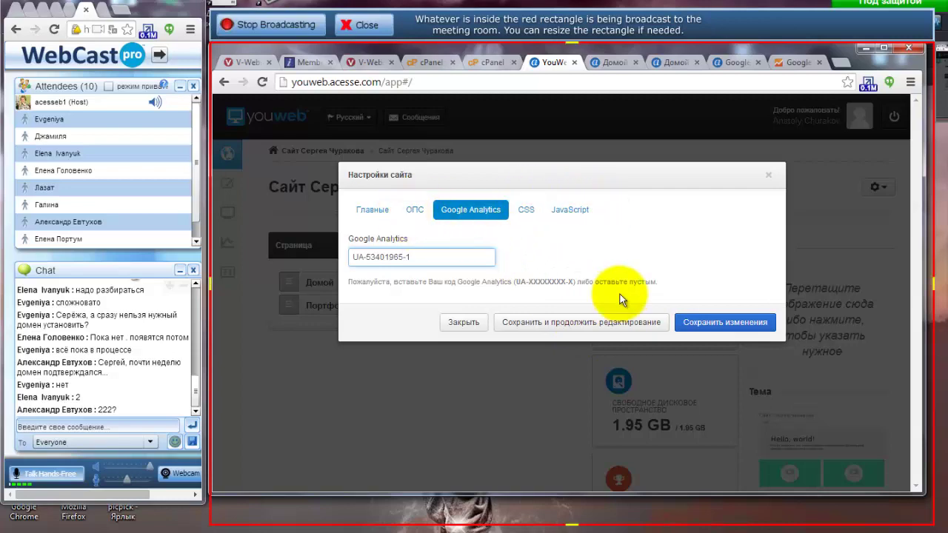
pyautogui.click(601, 329)
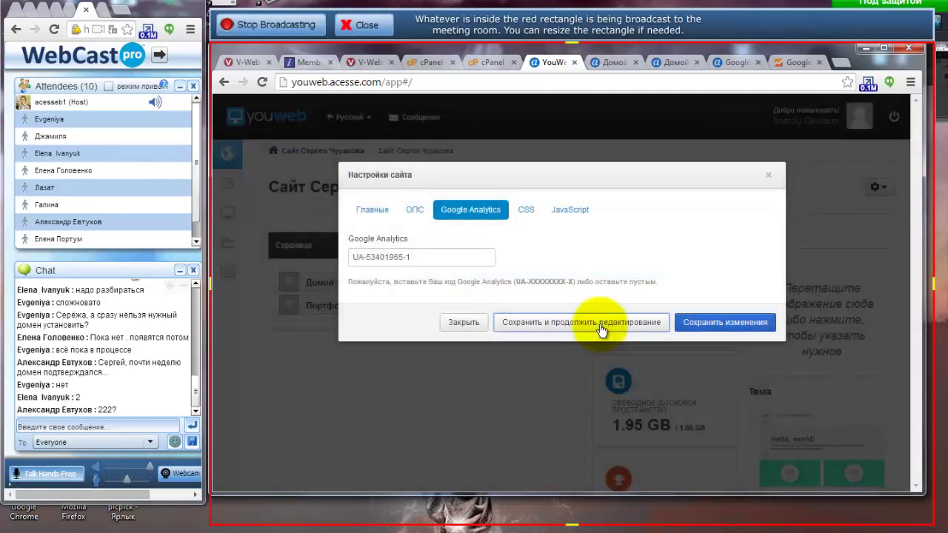
pyautogui.click(789, 60)
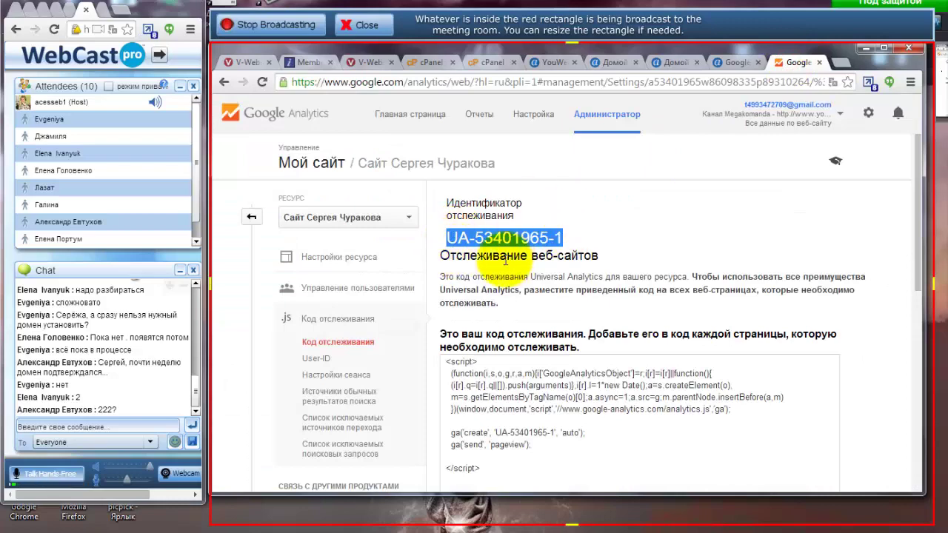
pyautogui.scroll(-1, 467, 261)
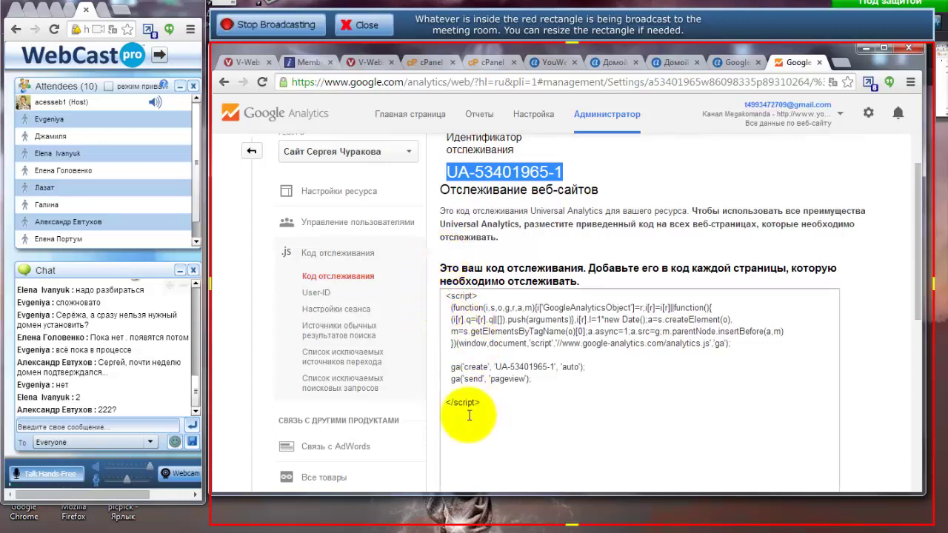
pyautogui.moveTo(490, 400); pyautogui.dragTo(447, 281)
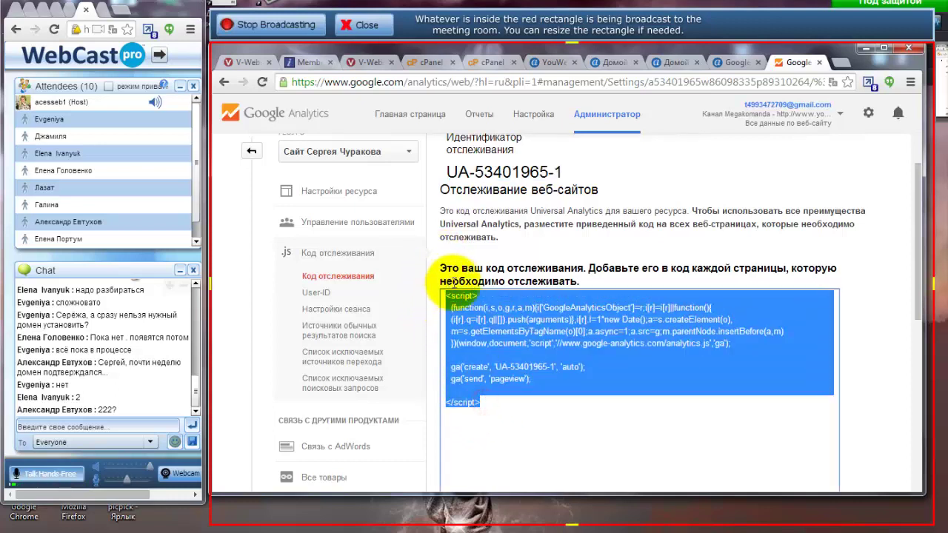
pyautogui.scroll(-4, 666, 237)
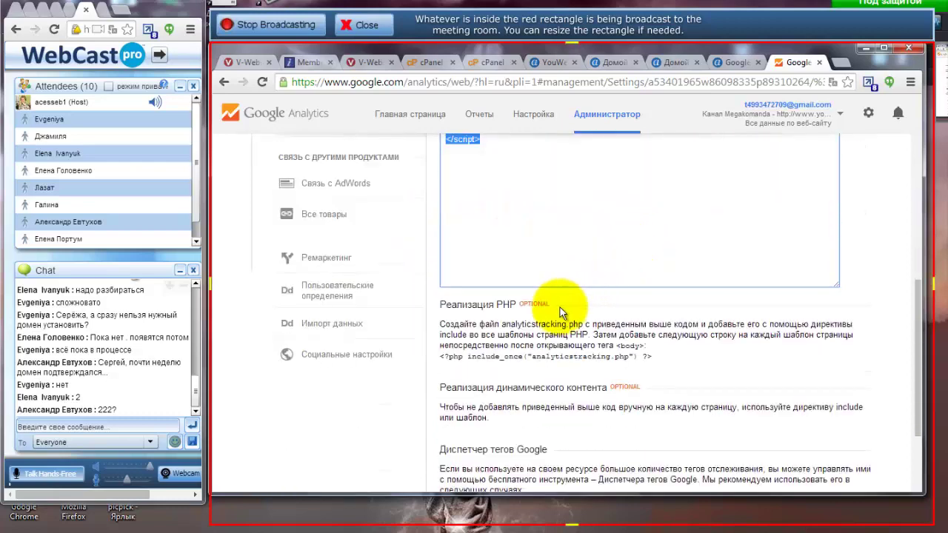
pyautogui.scroll(-1, 560, 307)
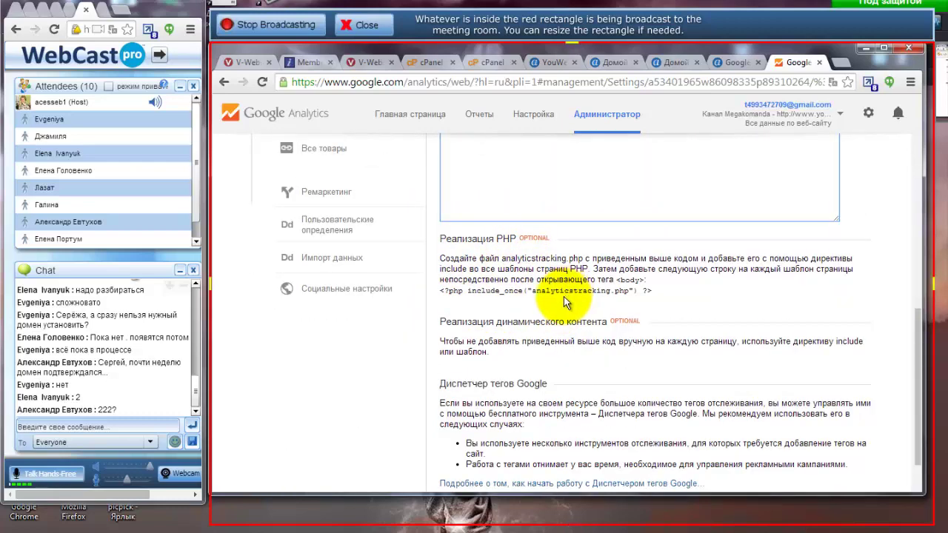
pyautogui.scroll(-1, 481, 341)
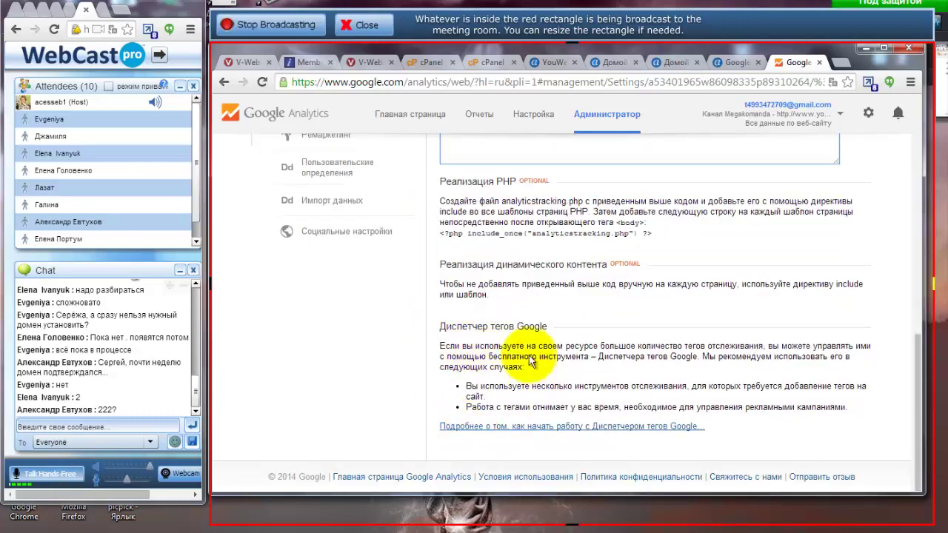
pyautogui.scroll(9, 452, 297)
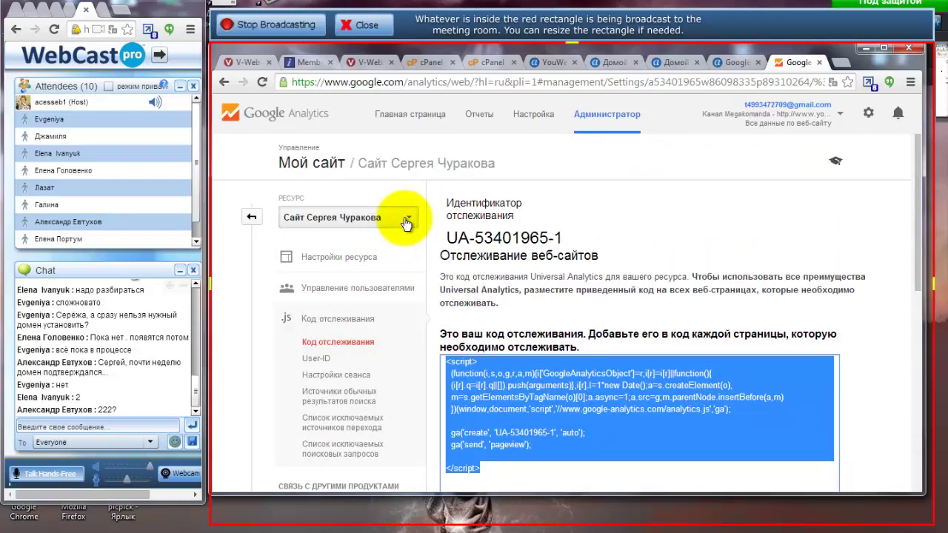
# Turn demographic and interest-category reports on in the property settings and save.
pyautogui.click(342, 264)
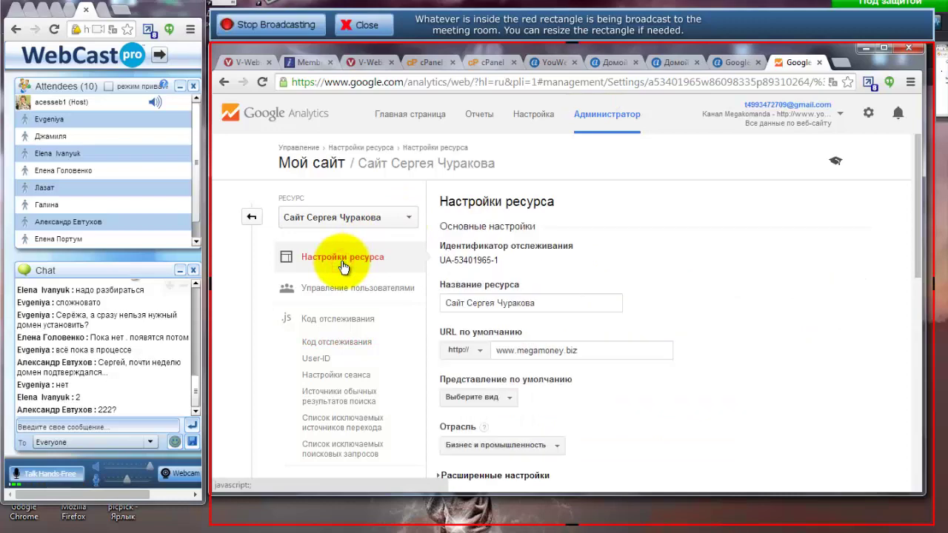
pyautogui.scroll(-1, 666, 285)
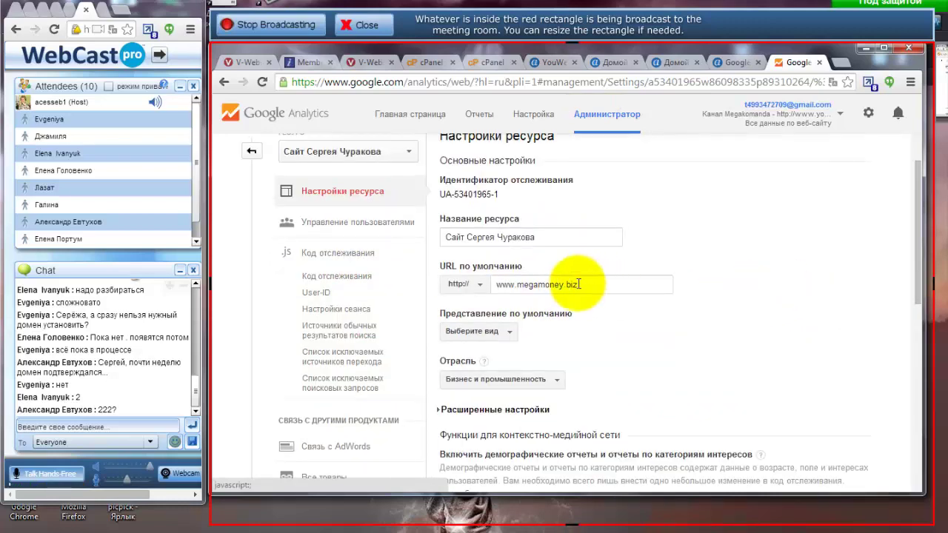
pyautogui.scroll(-2, 707, 322)
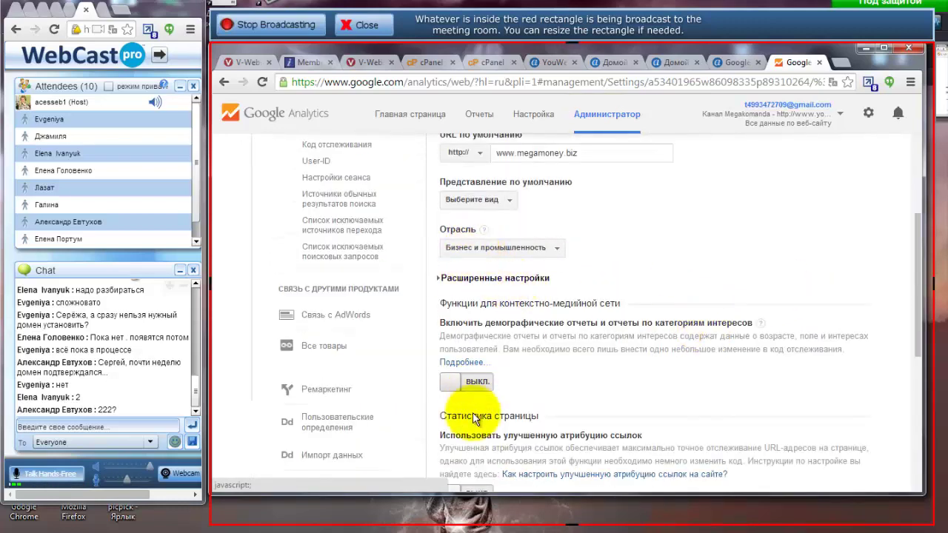
pyautogui.scroll(-2, 474, 418)
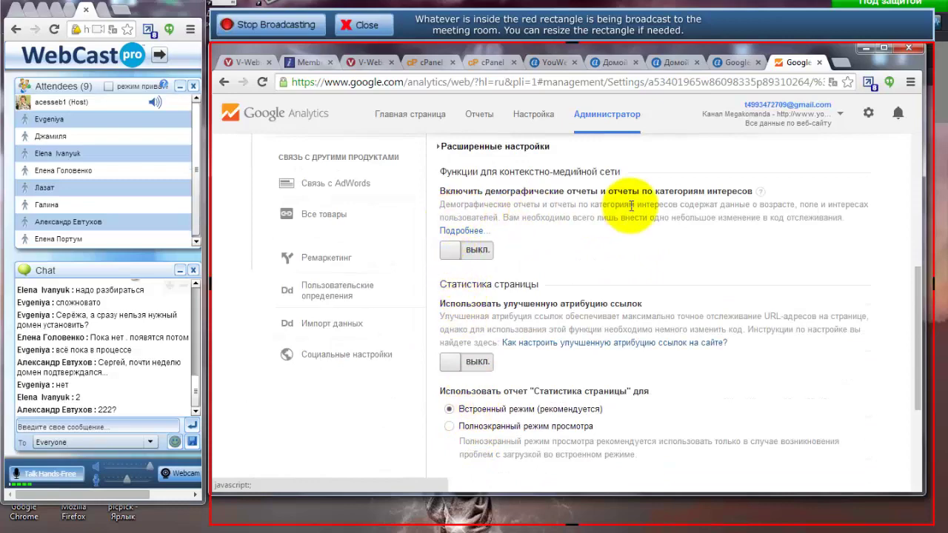
pyautogui.click(453, 250)
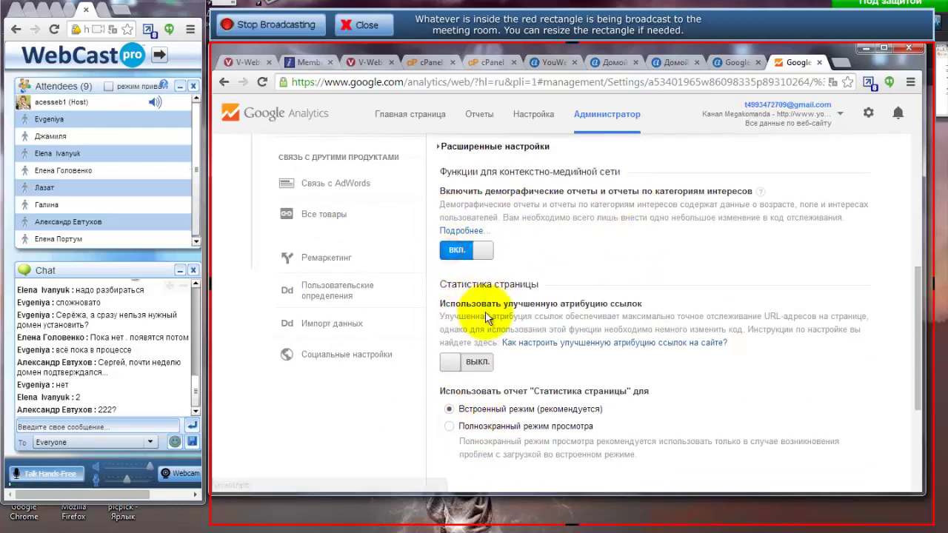
pyautogui.scroll(-1, 655, 311)
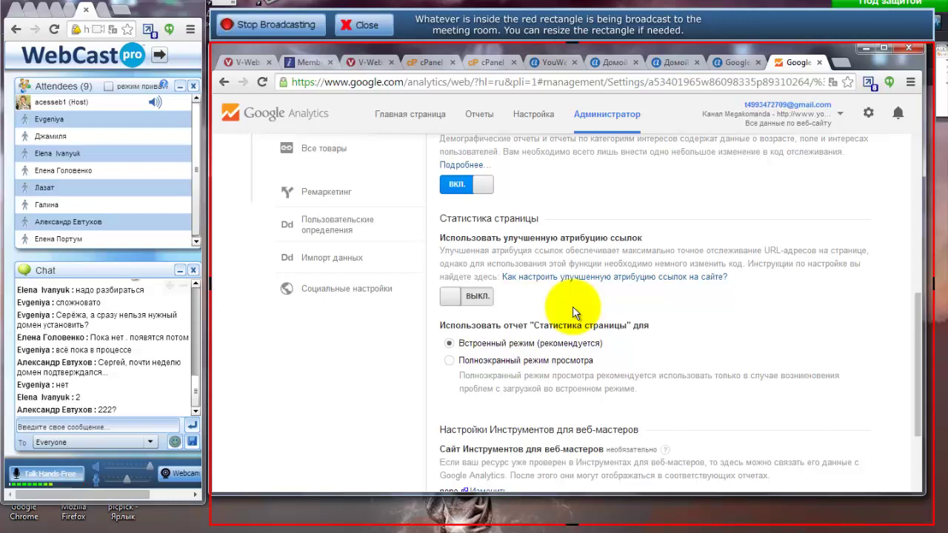
pyautogui.scroll(2, 573, 312)
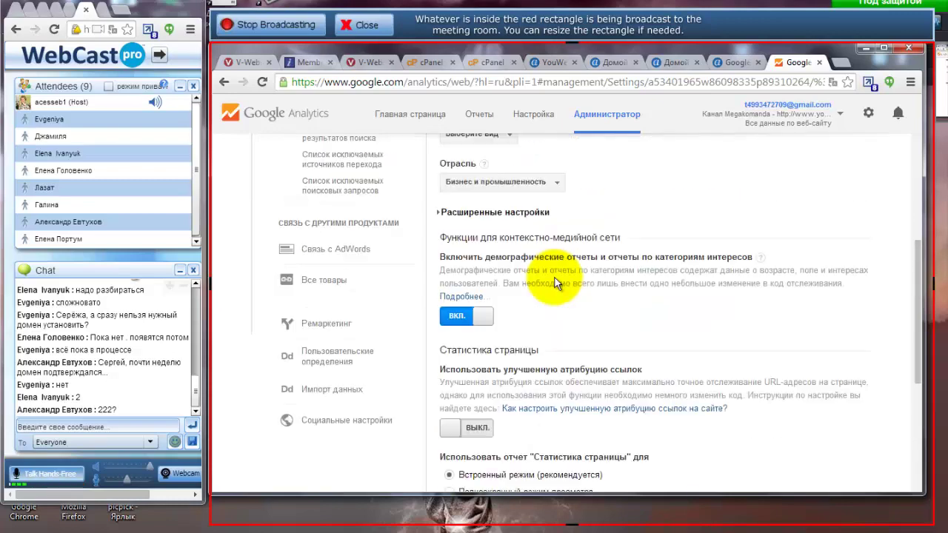
pyautogui.moveTo(496, 257); pyautogui.dragTo(553, 257)
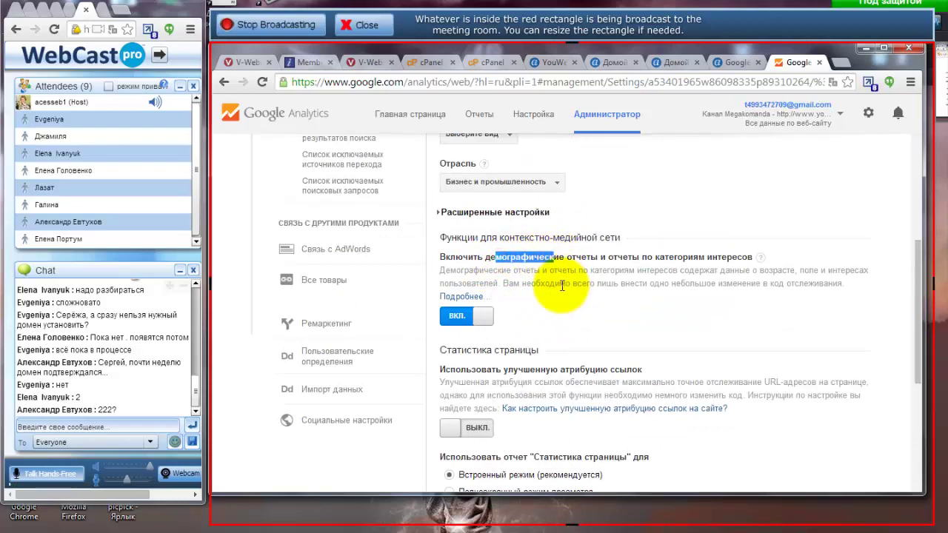
pyautogui.scroll(-1, 551, 289)
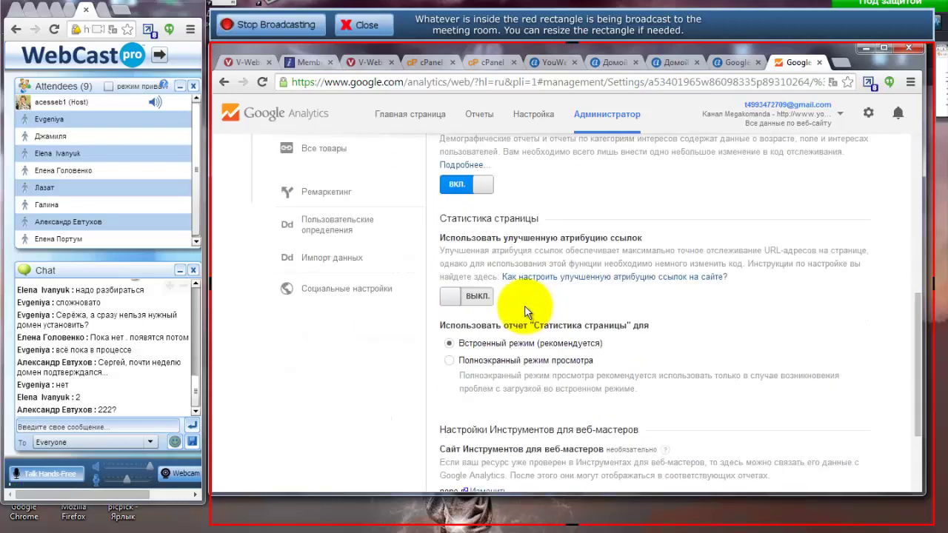
pyautogui.scroll(-3, 445, 417)
pyautogui.click(465, 412)
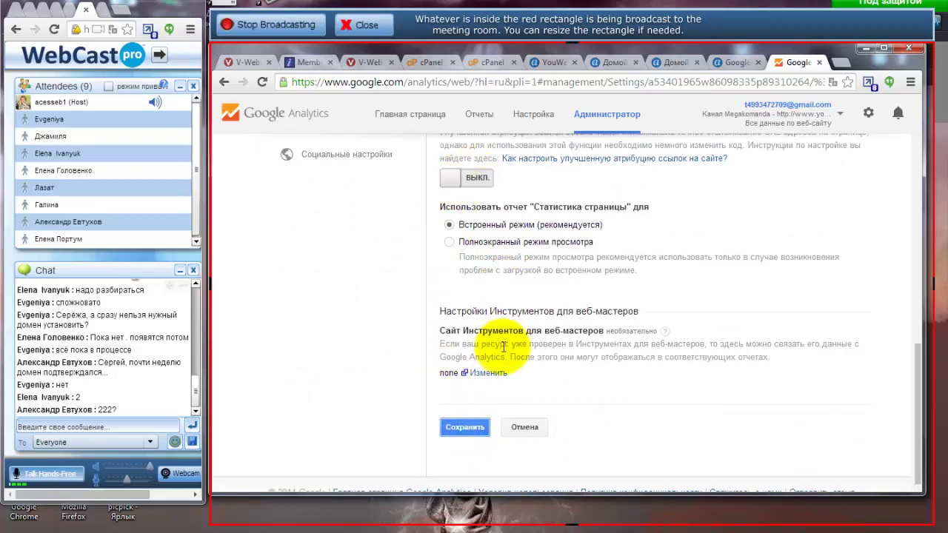
pyautogui.scroll(9, 396, 364)
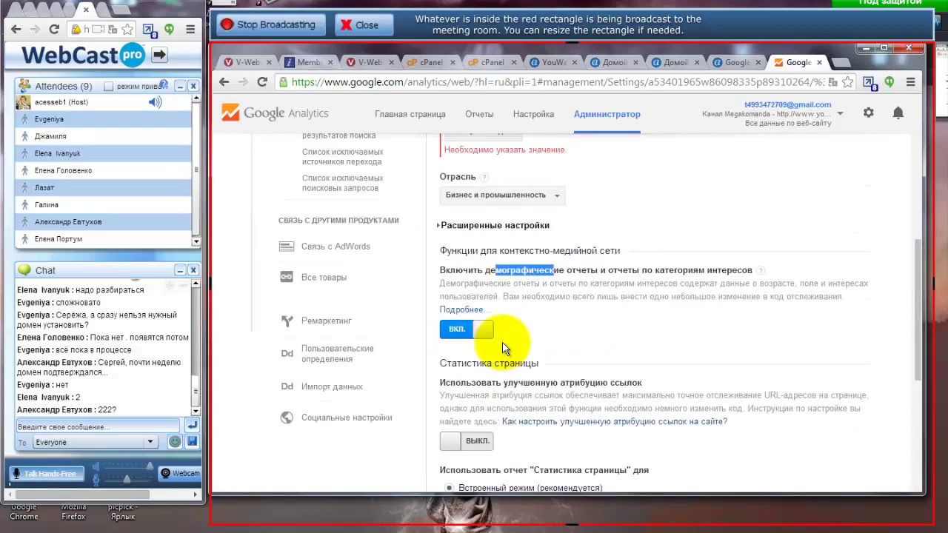
pyautogui.click(403, 217)
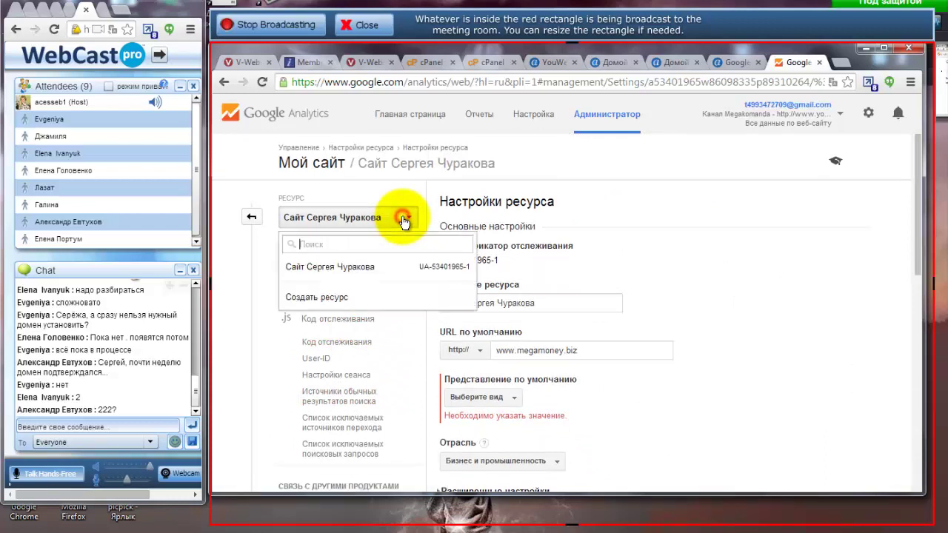
# Discard the unsaved property changes and return to the admin overview.
pyautogui.click(345, 271)
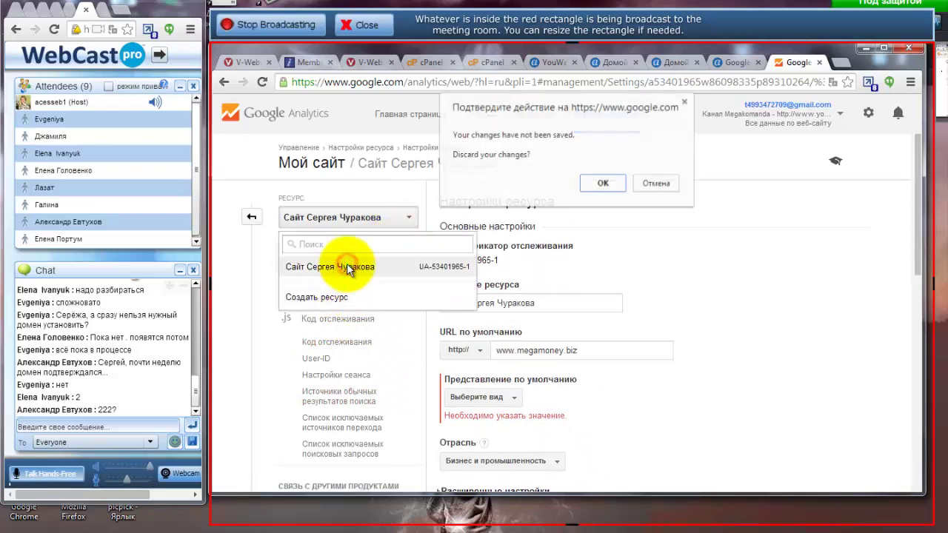
pyautogui.click(603, 183)
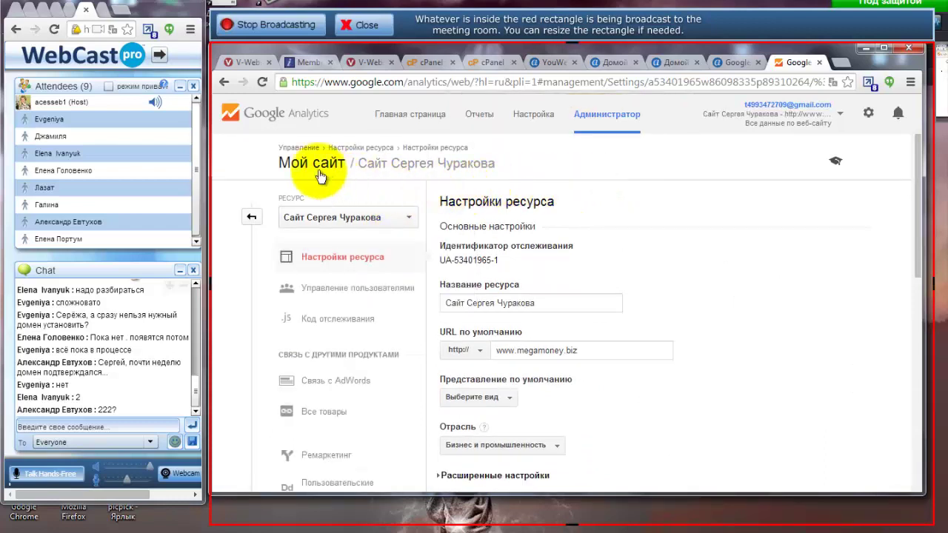
pyautogui.click(368, 146)
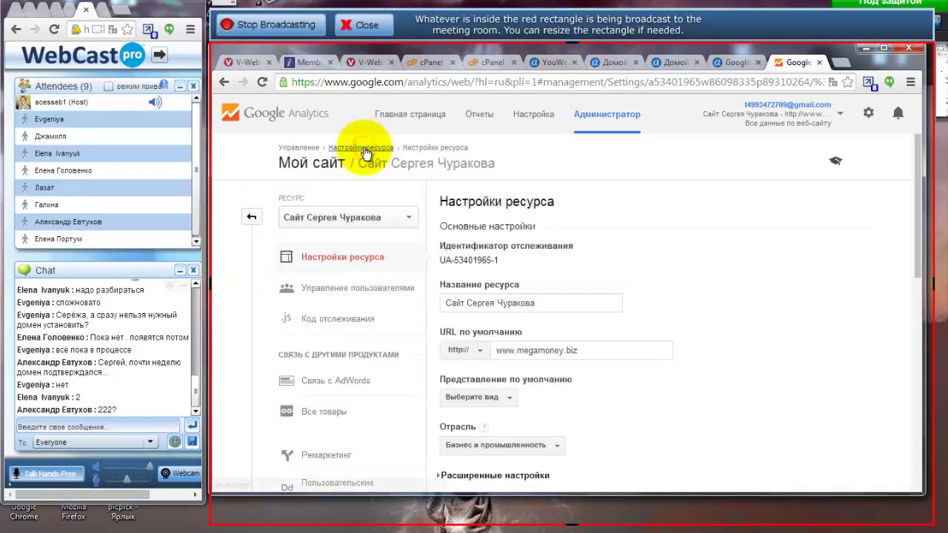
pyautogui.click(302, 151)
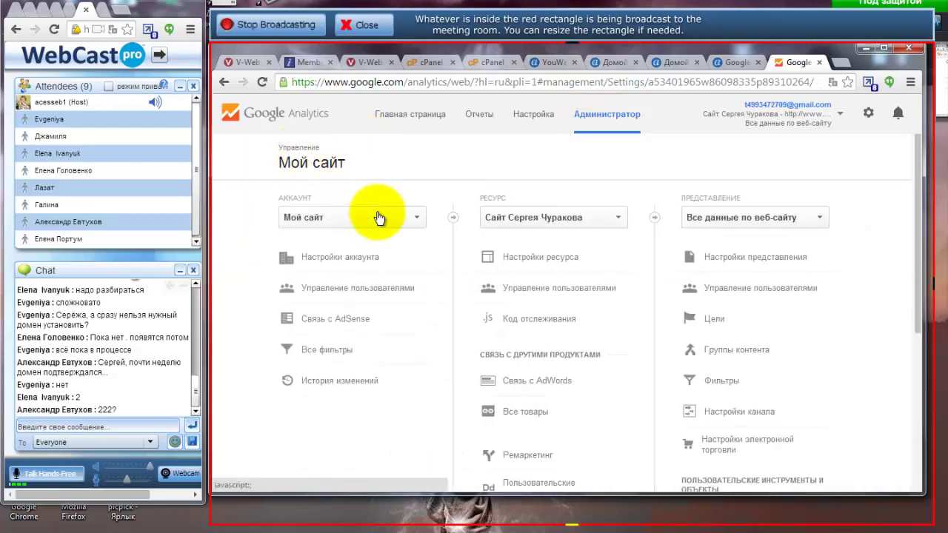
pyautogui.click(411, 221)
pyautogui.click(434, 189)
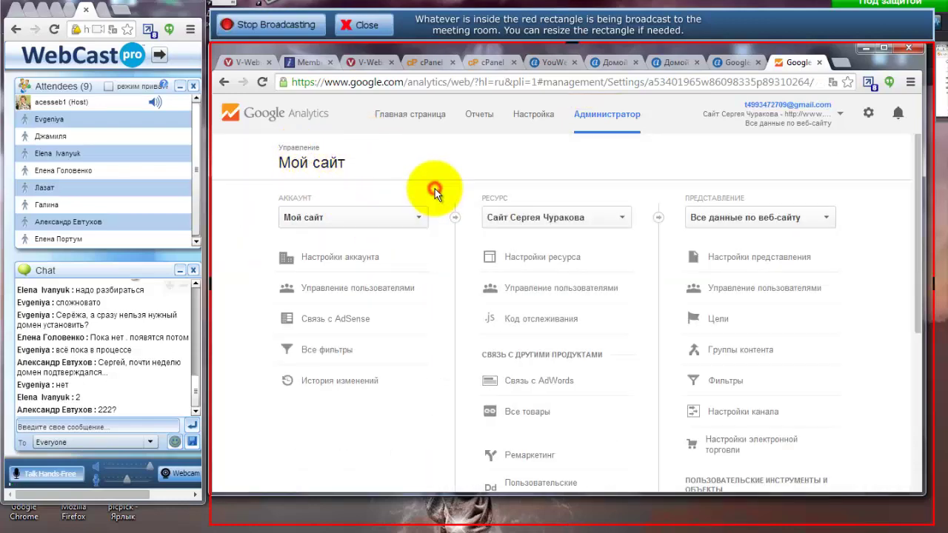
pyautogui.scroll(-2, 470, 249)
pyautogui.scroll(2, 466, 222)
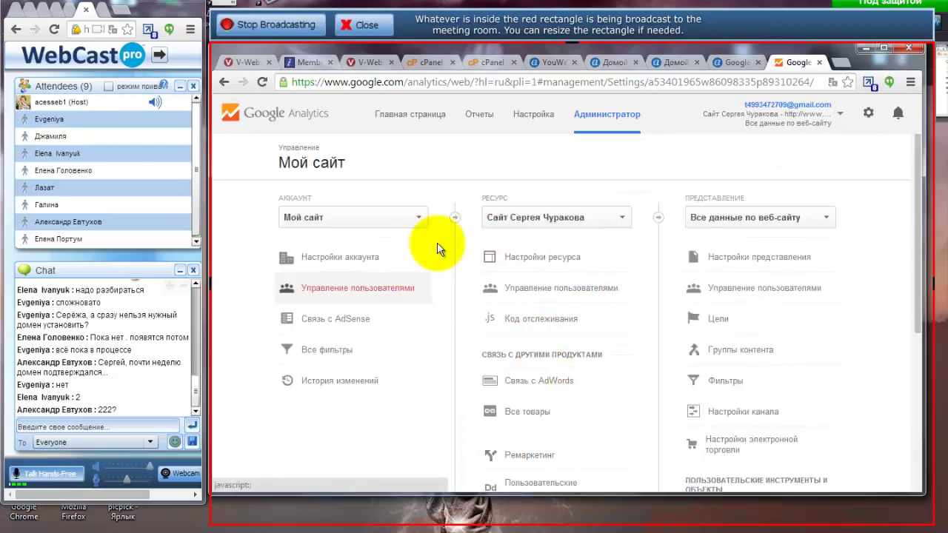
pyautogui.scroll(-2, 636, 300)
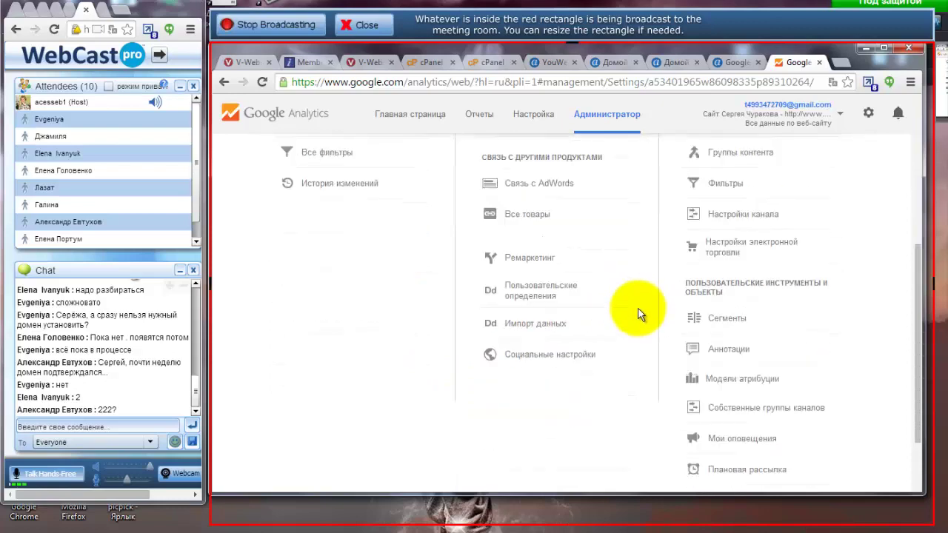
pyautogui.scroll(2, 629, 296)
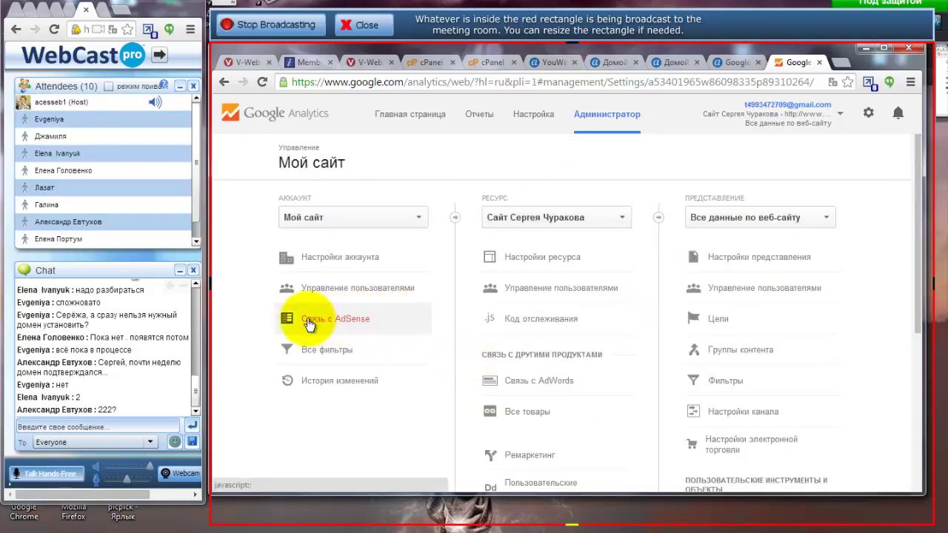
# Open the AdSense linking page for the Мой сайт account.
pyautogui.click(365, 321)
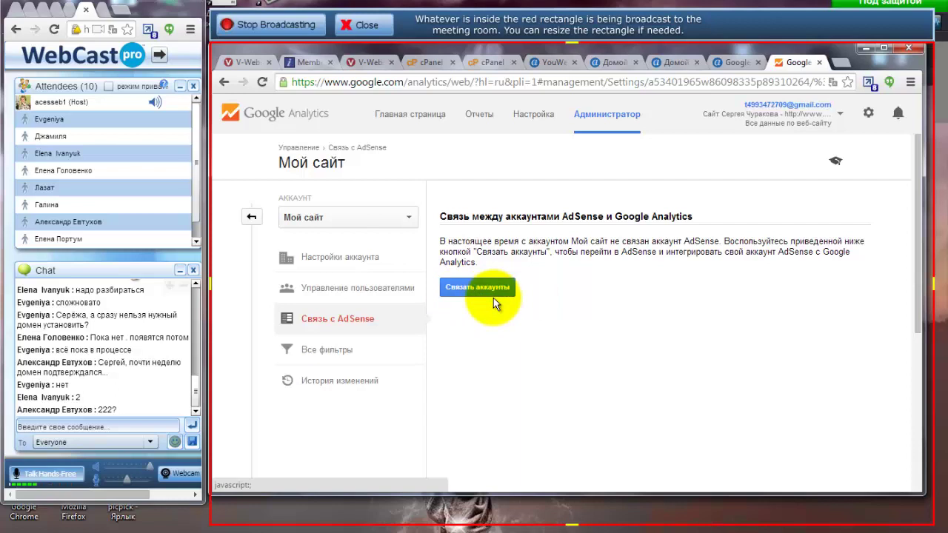
pyautogui.click(615, 63)
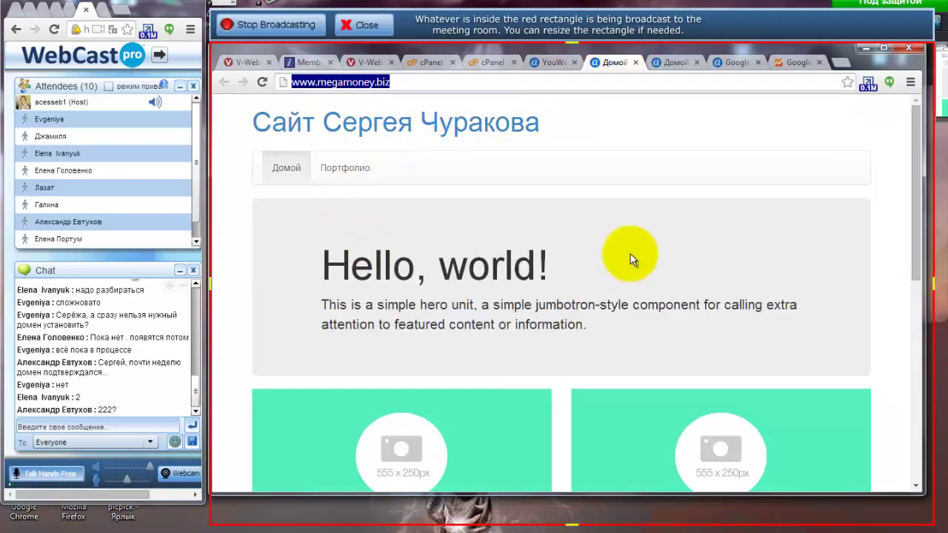
pyautogui.click(793, 60)
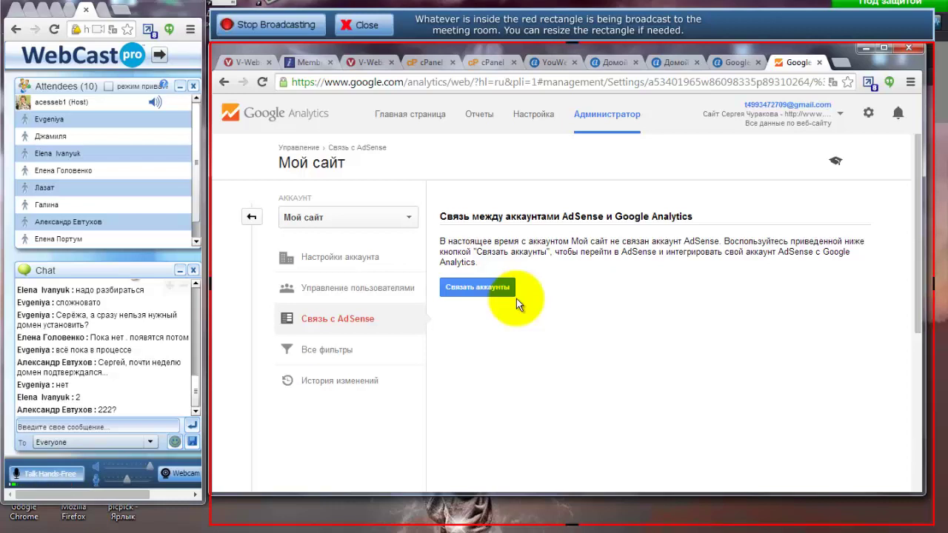
pyautogui.moveTo(511, 252); pyautogui.dragTo(541, 256)
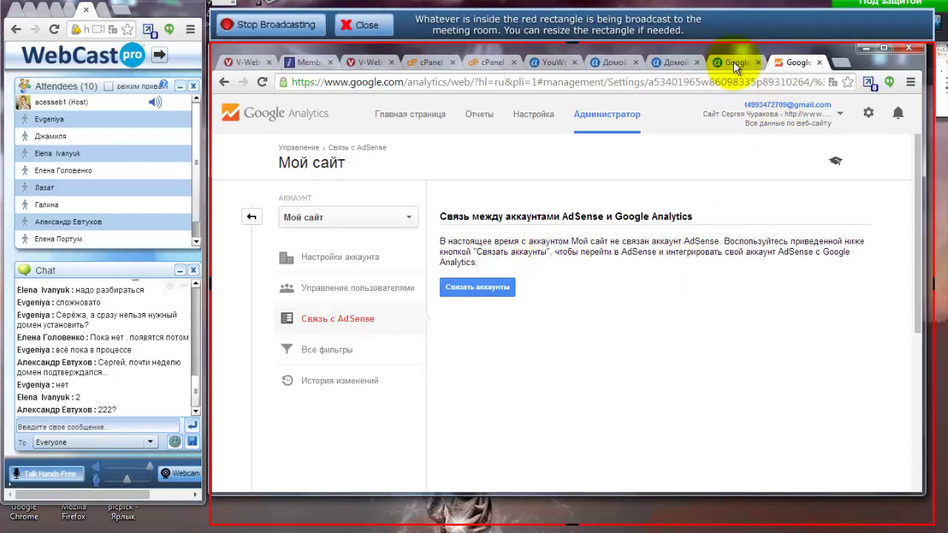
# Open the empty custom CSS section of YouWeb's site settings.
pyautogui.click(614, 63)
pyautogui.click(548, 61)
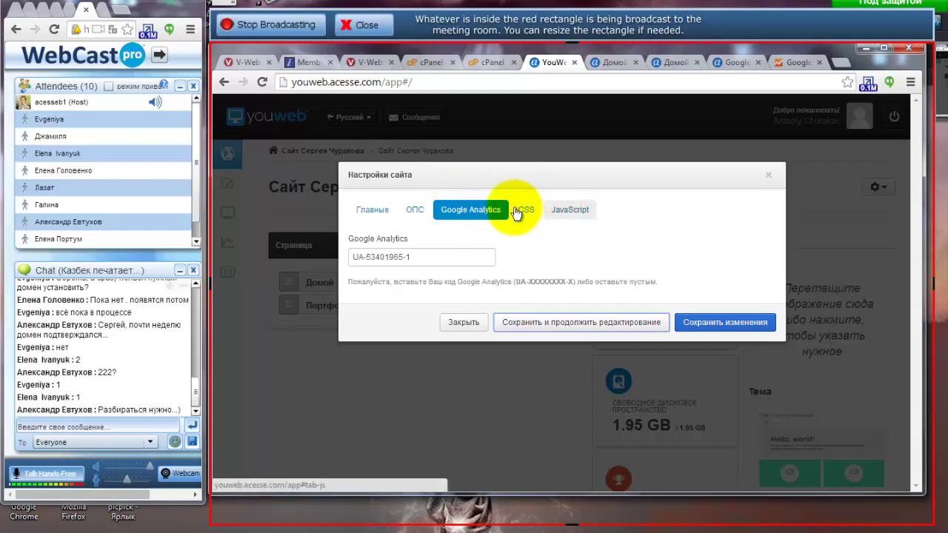
pyautogui.click(525, 212)
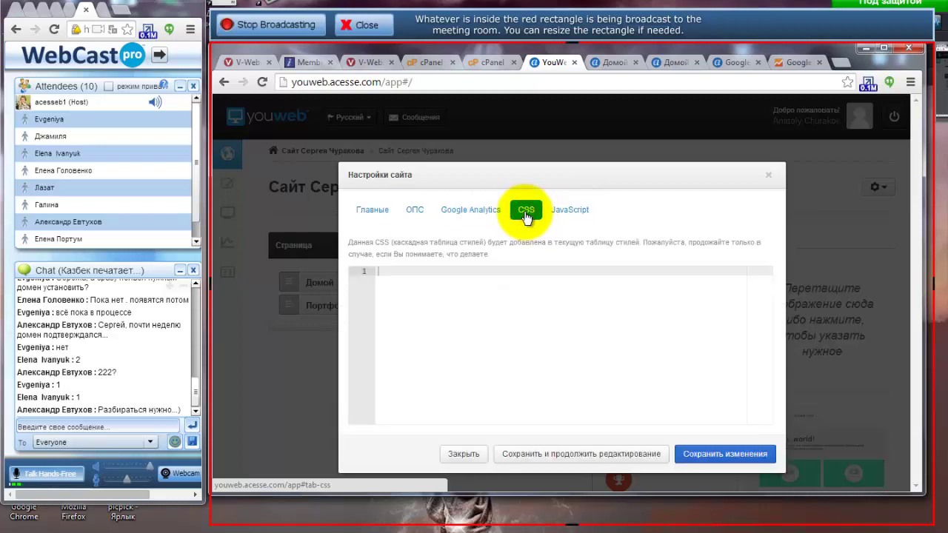
pyautogui.click(400, 275)
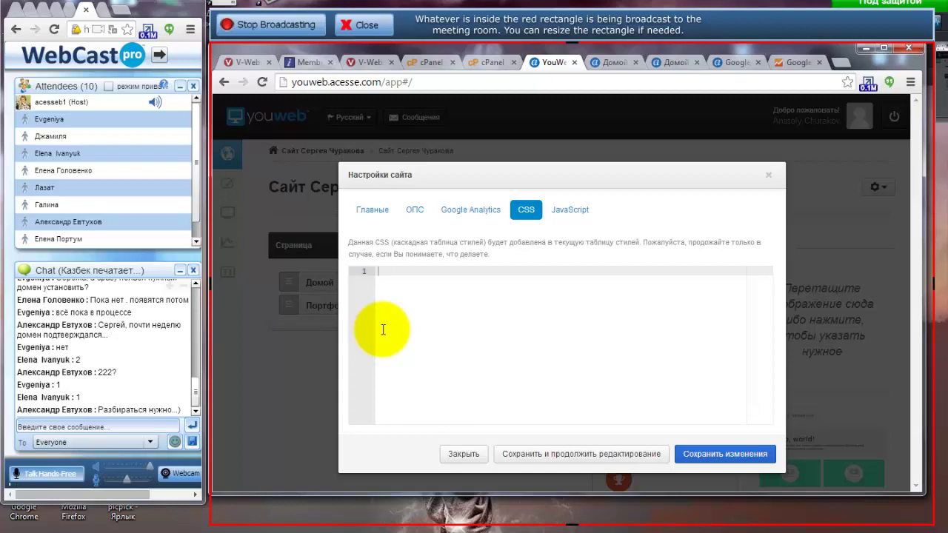
pyautogui.click(841, 63)
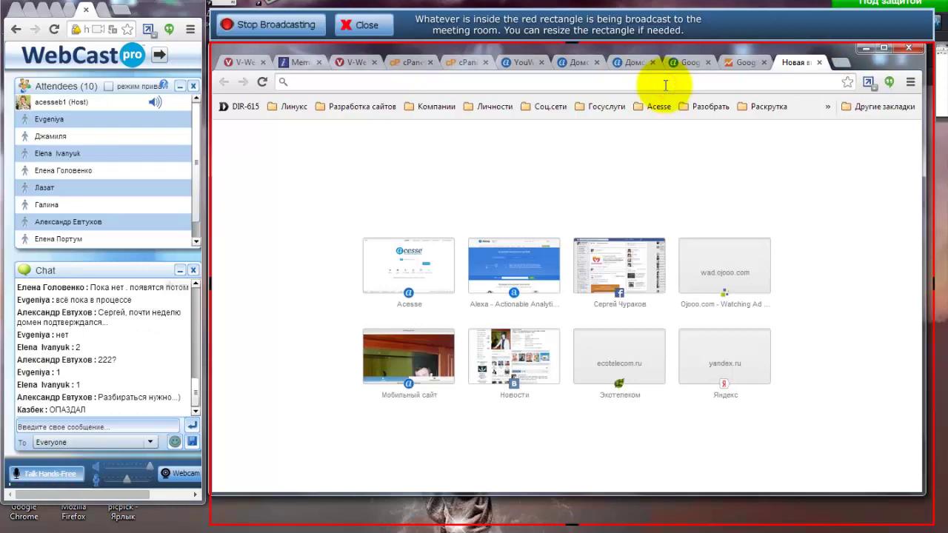
# Open lady-marykay.com in a new tab and scroll down through the page.
pyautogui.write('lady-marykay.com')
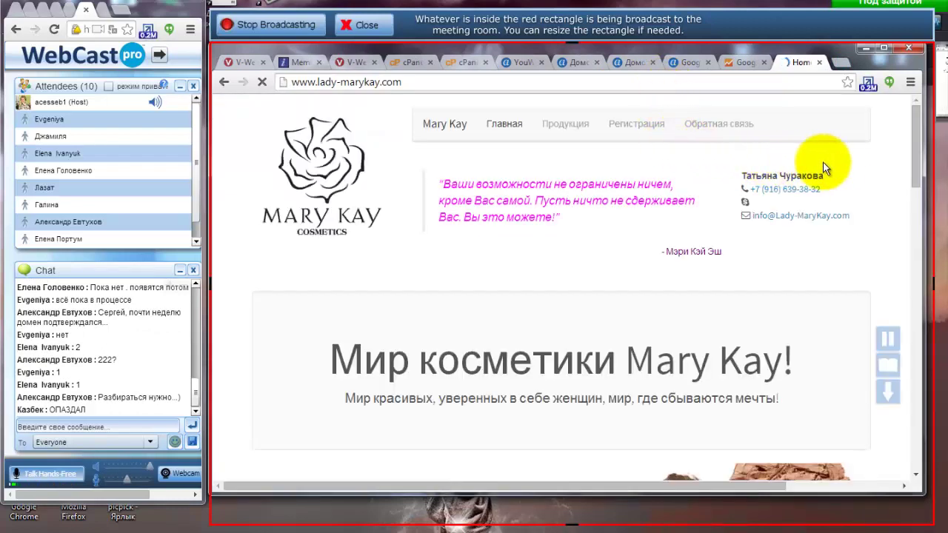
pyautogui.scroll(-4, 402, 226)
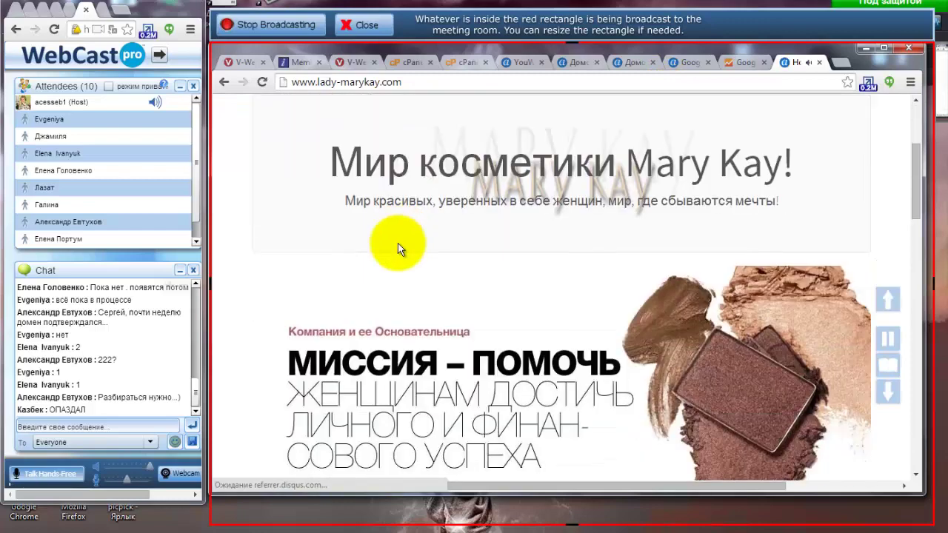
pyautogui.scroll(-4, 373, 322)
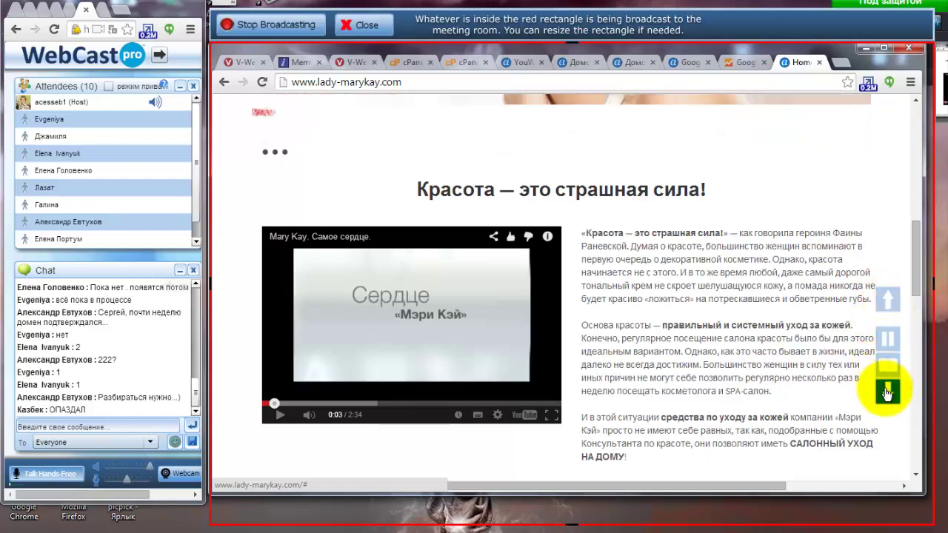
pyautogui.moveTo(914, 262); pyautogui.dragTo(919, 464)
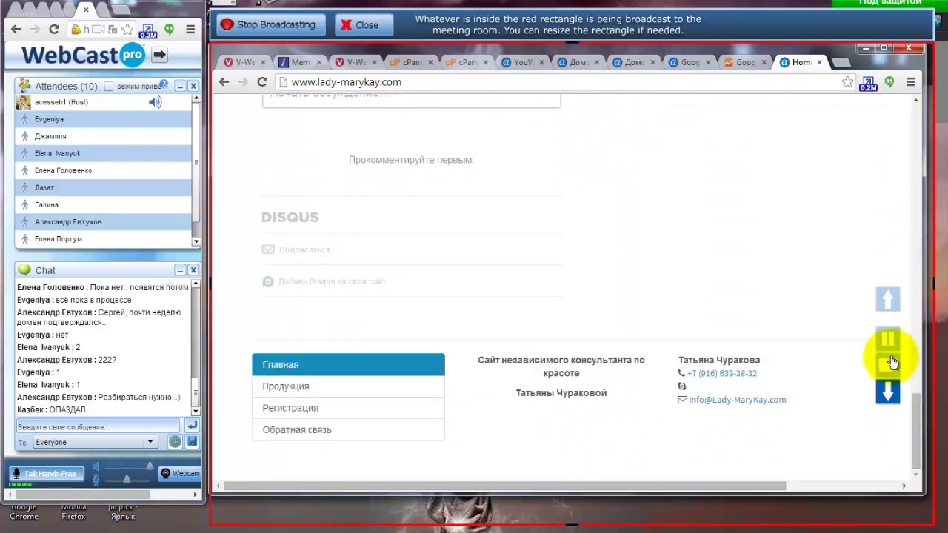
# Browse the Mary Kay page with its floating scroll buttons, then return to YouWeb's custom CSS settings.
pyautogui.click(886, 297)
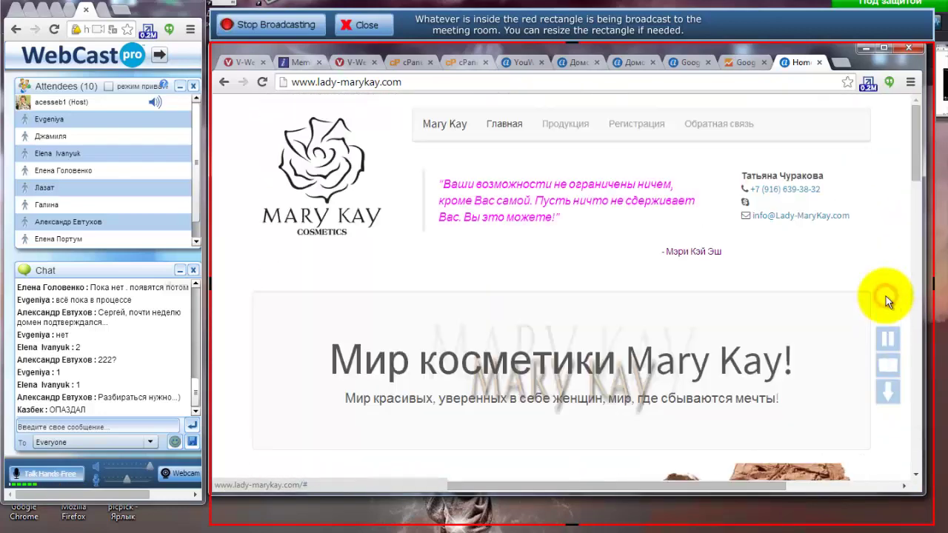
pyautogui.click(888, 364)
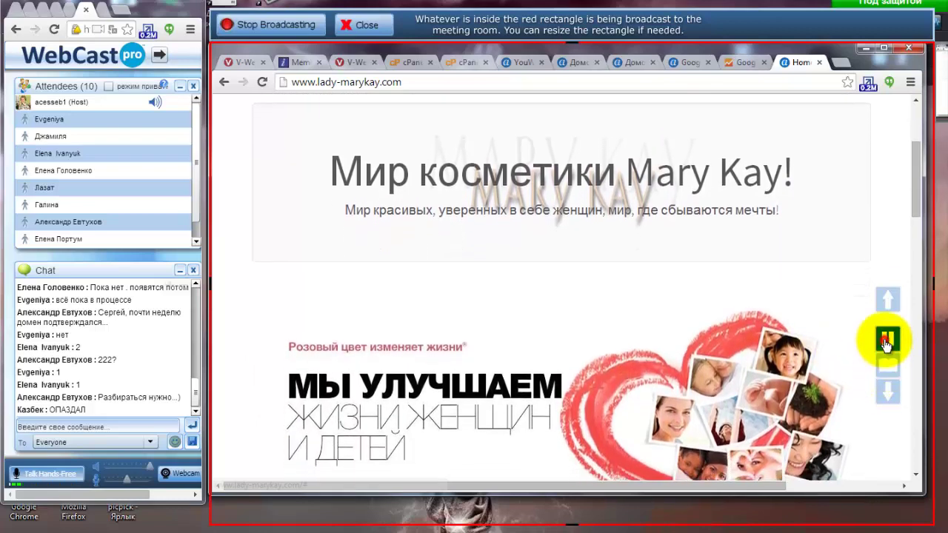
pyautogui.click(887, 340)
pyautogui.click(886, 391)
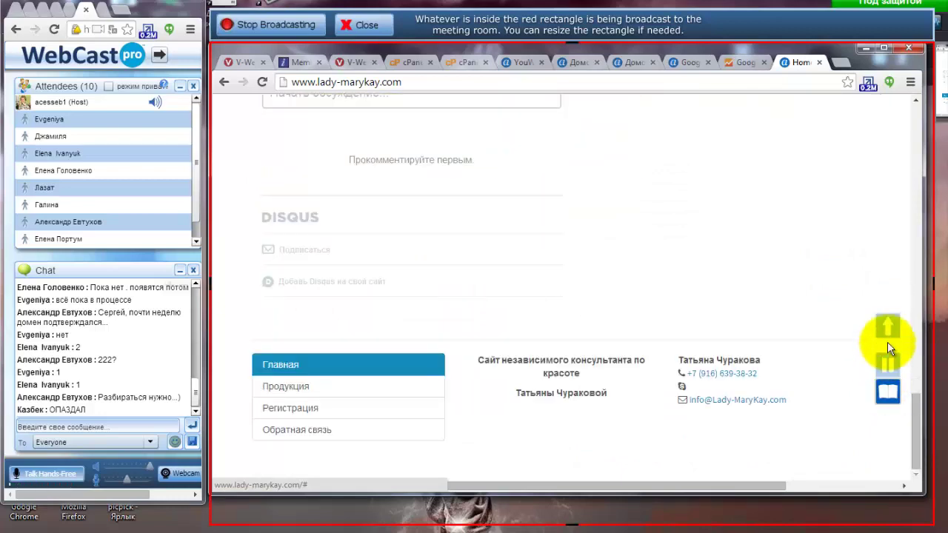
pyautogui.click(525, 63)
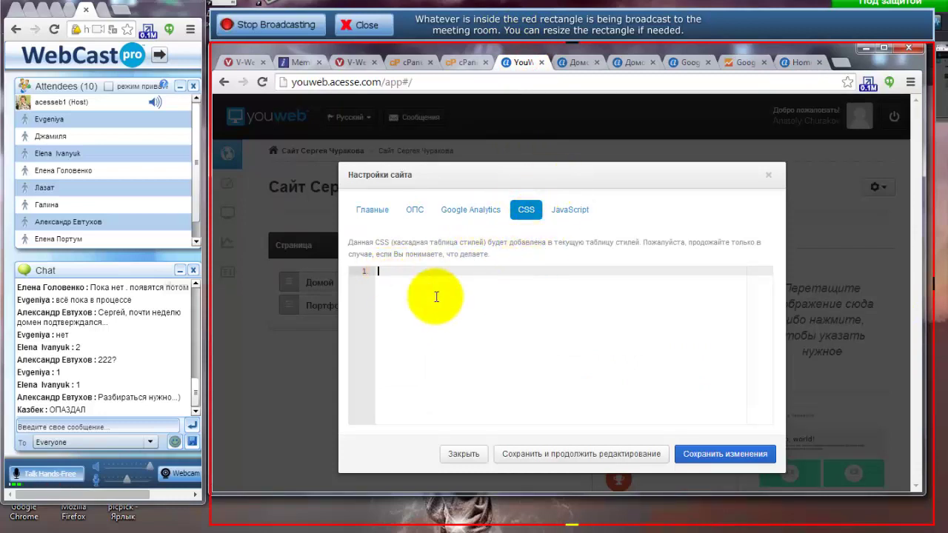
# Glance at the site-wide JavaScript section, close Site Settings and enter the page editor.
pyautogui.click(568, 211)
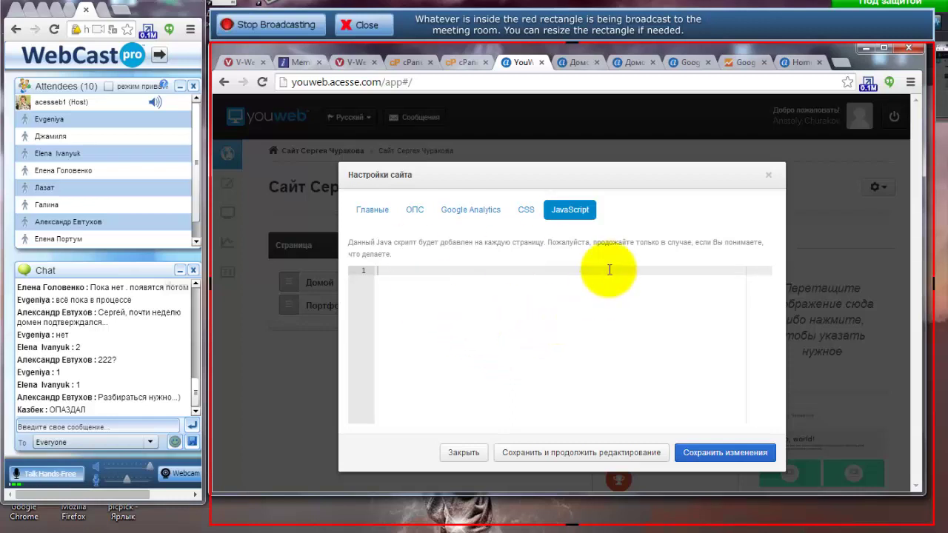
pyautogui.click(768, 178)
pyautogui.click(227, 183)
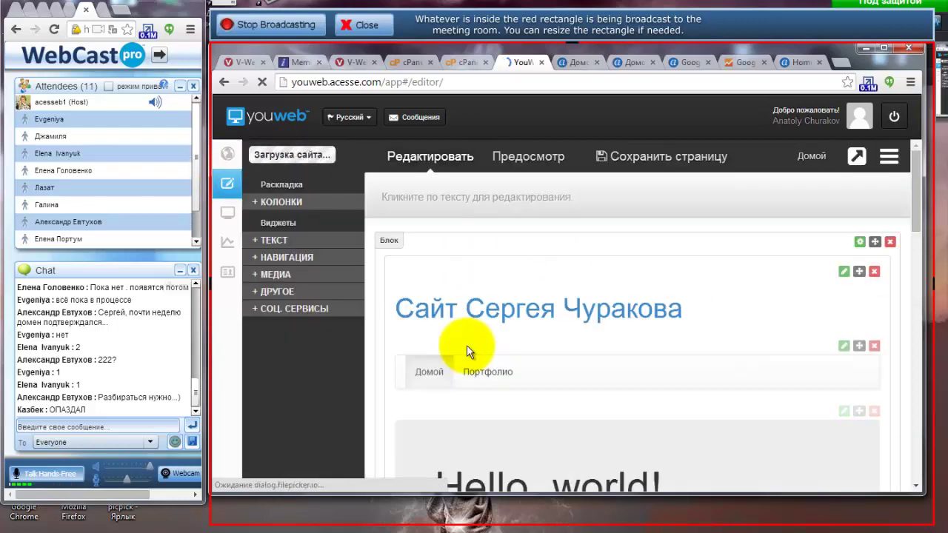
# Place a paragraph text widget from + ТЕКСТ just above the home page footer.
pyautogui.moveTo(915, 200); pyautogui.dragTo(909, 446)
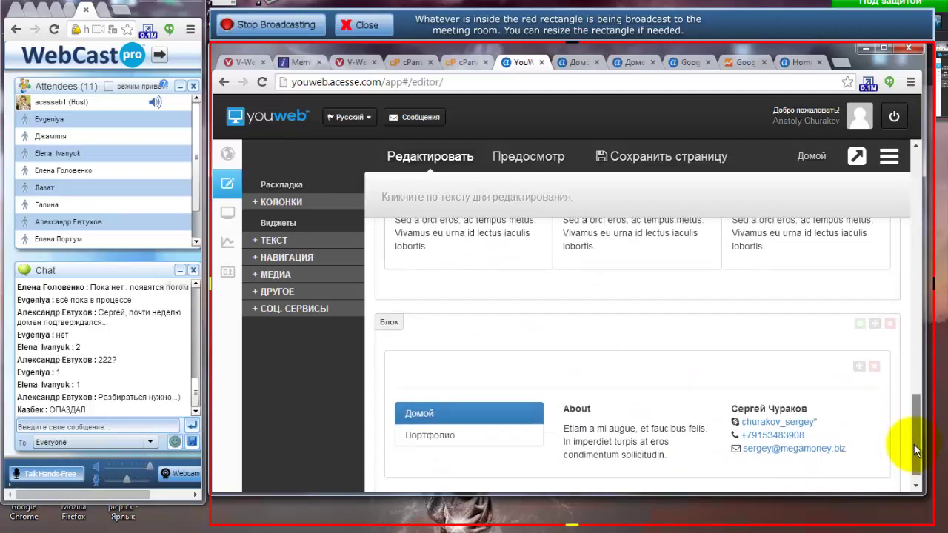
pyautogui.click(270, 241)
pyautogui.moveTo(331, 280); pyautogui.dragTo(449, 431)
pyautogui.moveTo(333, 274); pyautogui.dragTo(482, 345)
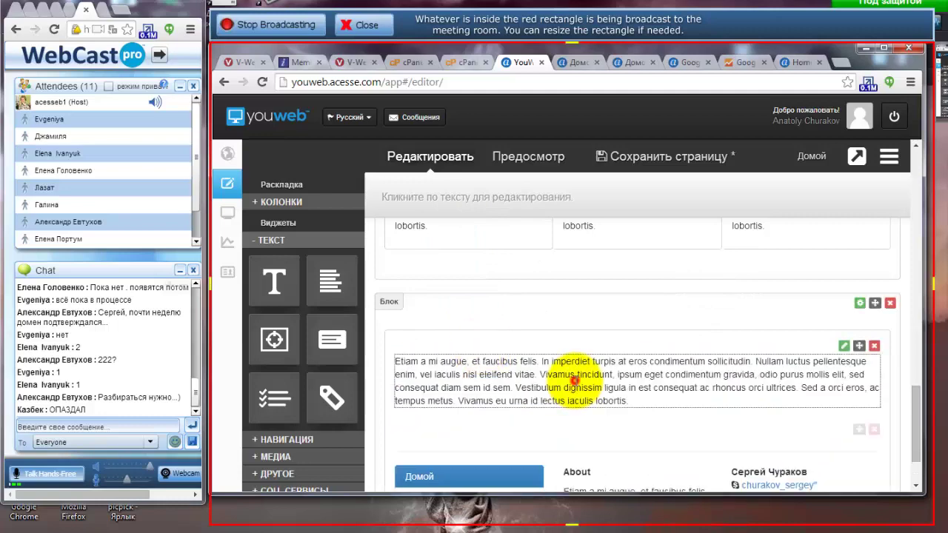
# Select and delete the new block's placeholder paragraph text.
pyautogui.click(575, 377)
pyautogui.tripleClick(575, 375)
pyautogui.press('Delete')
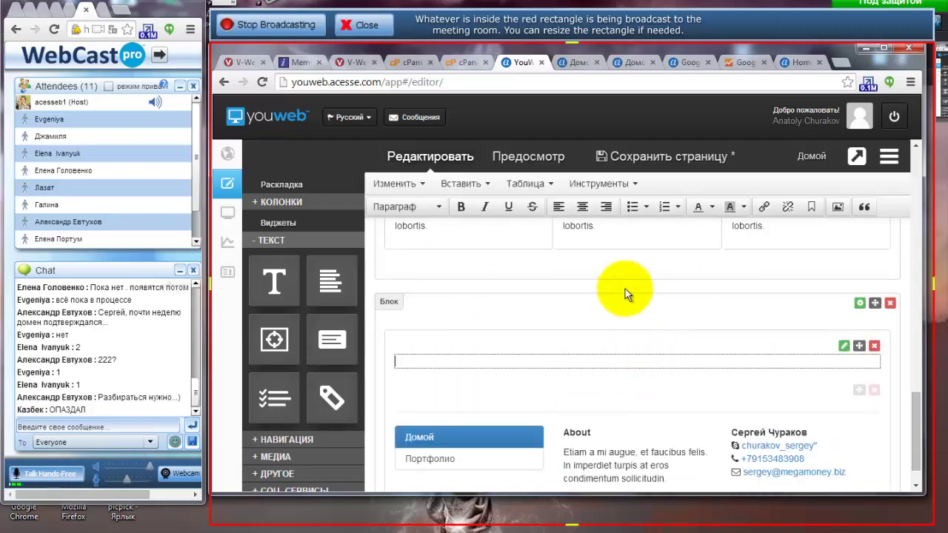
# Check the block's empty source code under Инструменты, then remove the text element and confirm.
pyautogui.click(601, 184)
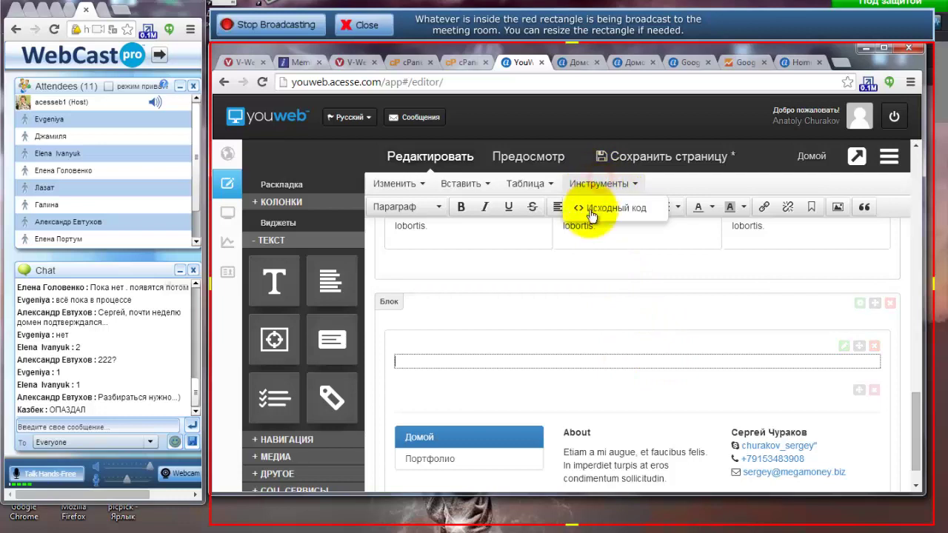
pyautogui.click(598, 213)
pyautogui.click(401, 212)
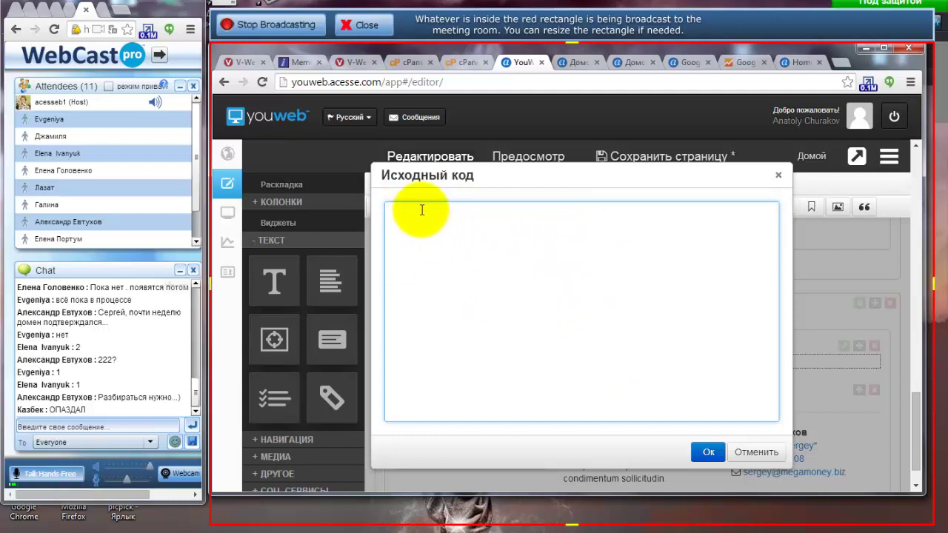
pyautogui.click(744, 455)
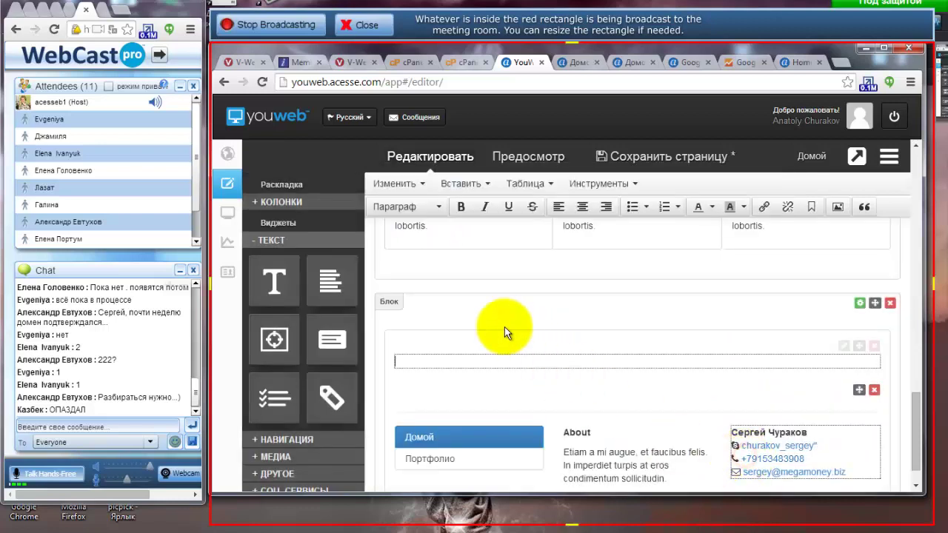
pyautogui.click(873, 348)
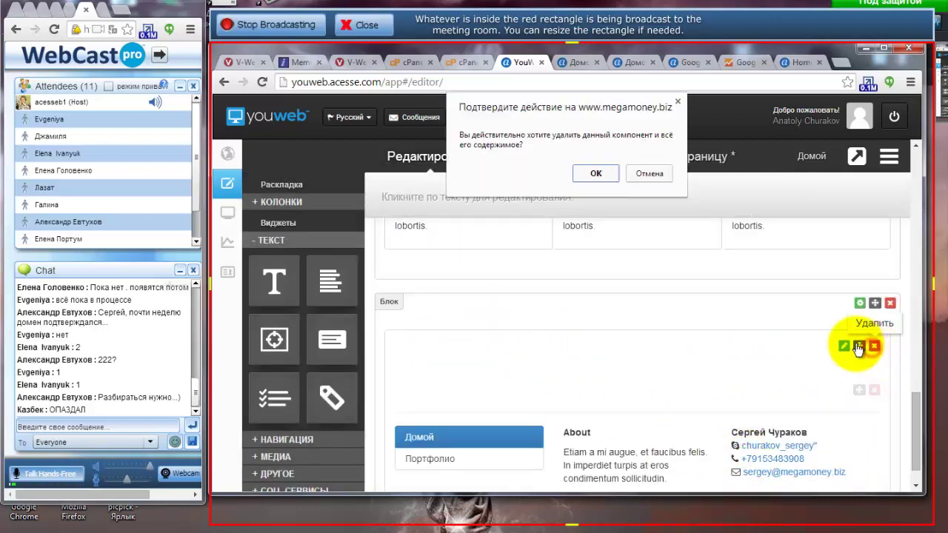
pyautogui.click(600, 175)
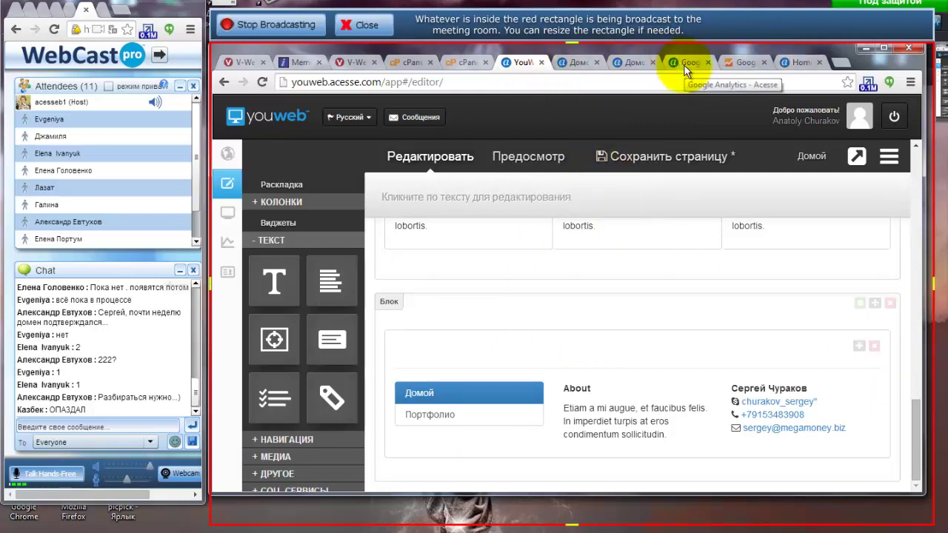
pyautogui.click(798, 62)
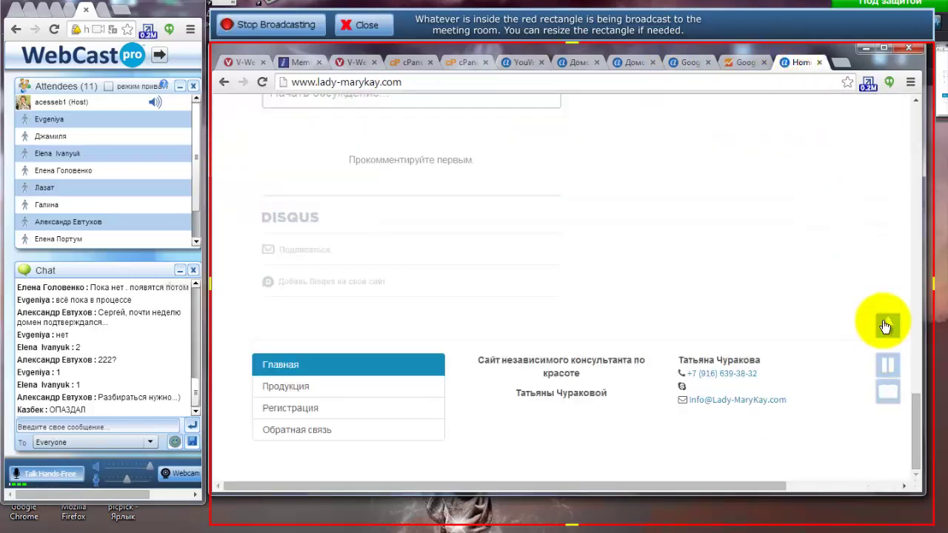
pyautogui.click(281, 390)
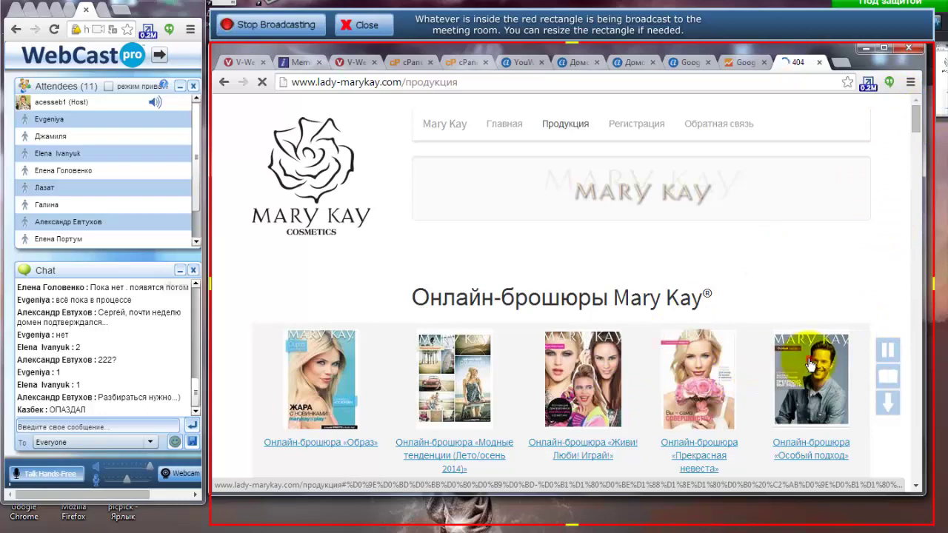
pyautogui.scroll(-1, 807, 359)
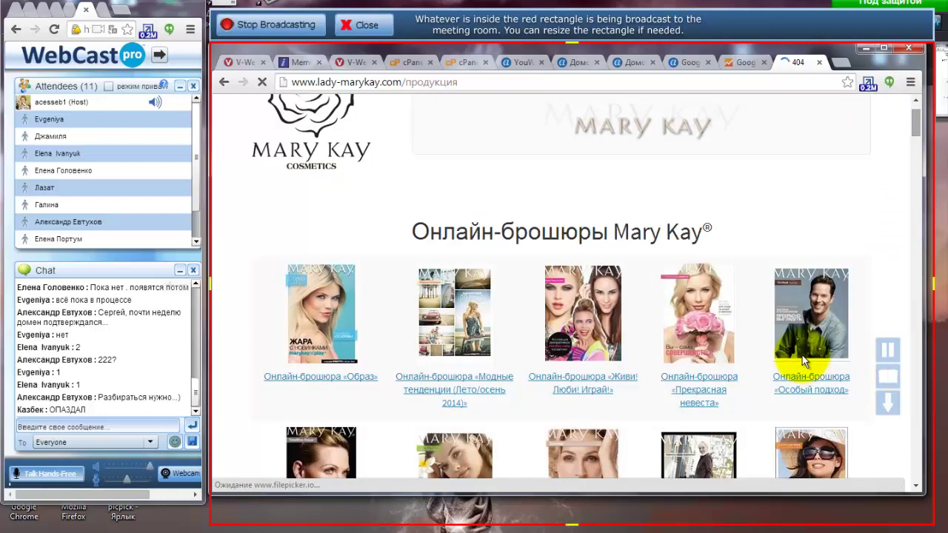
pyautogui.click(791, 298)
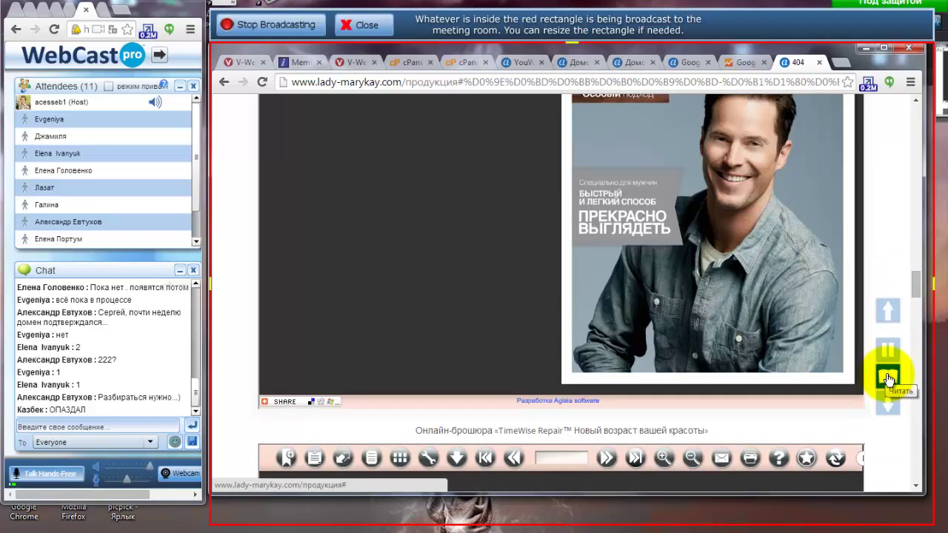
pyautogui.click(888, 377)
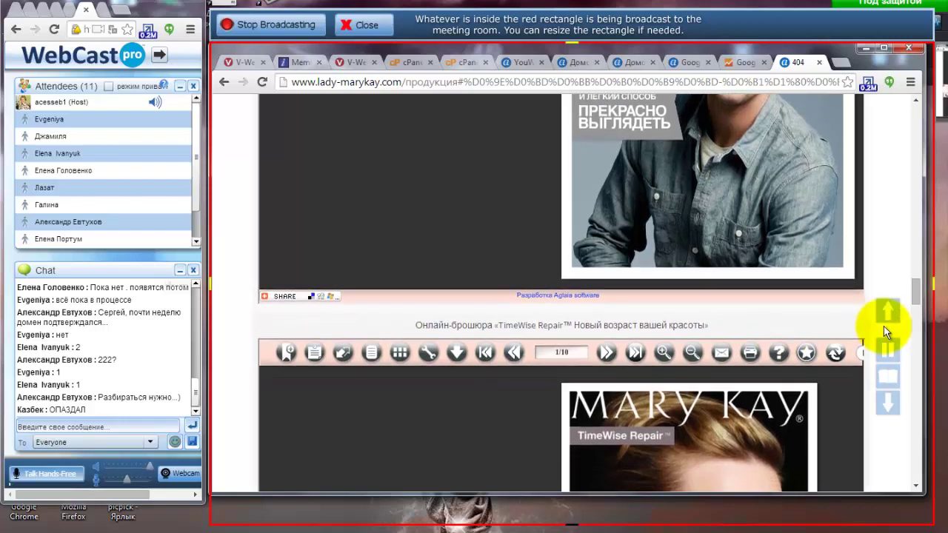
pyautogui.click(891, 354)
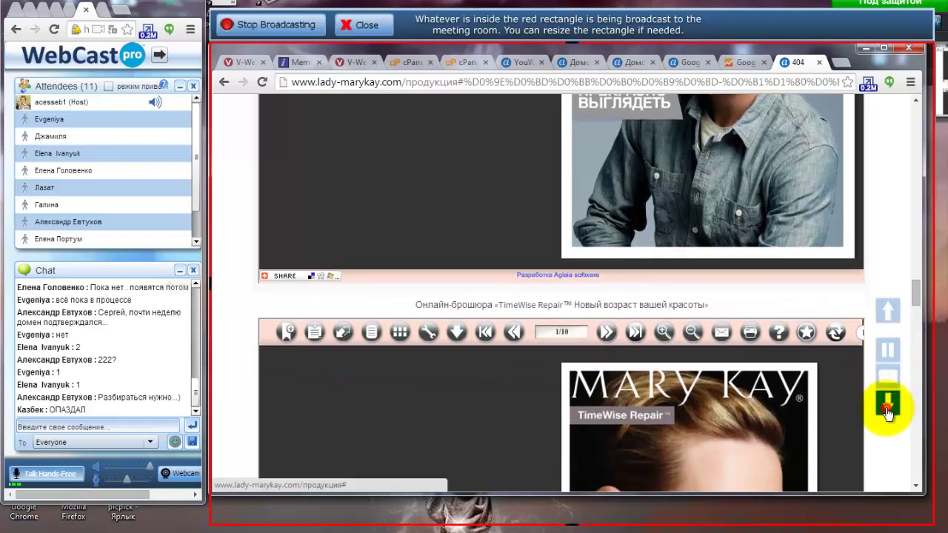
pyautogui.click(888, 406)
pyautogui.click(888, 411)
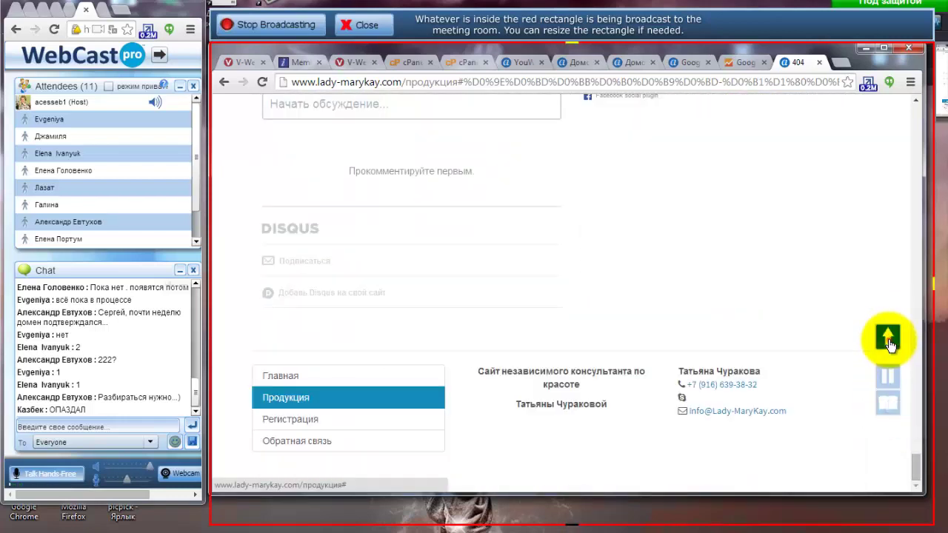
pyautogui.click(889, 339)
pyautogui.click(889, 343)
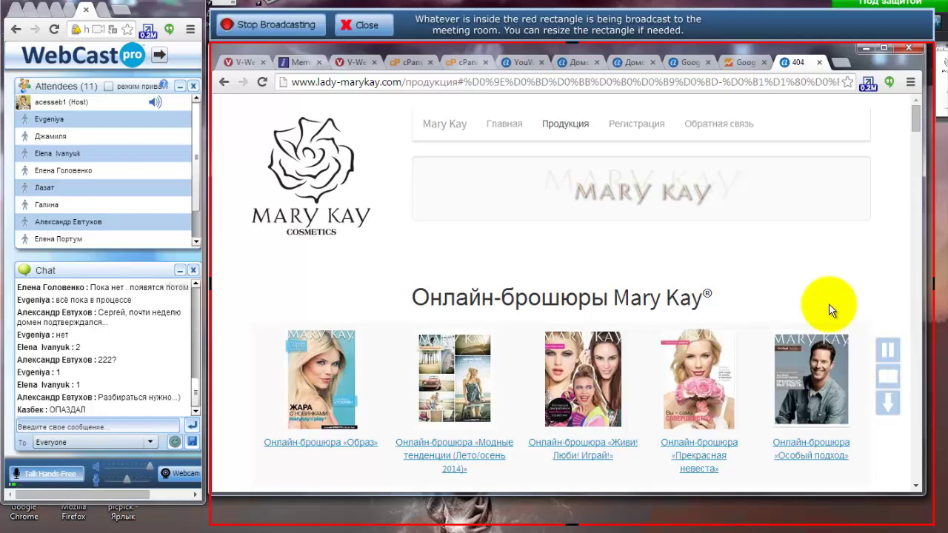
pyautogui.scroll(-5, 829, 309)
pyautogui.scroll(5, 830, 311)
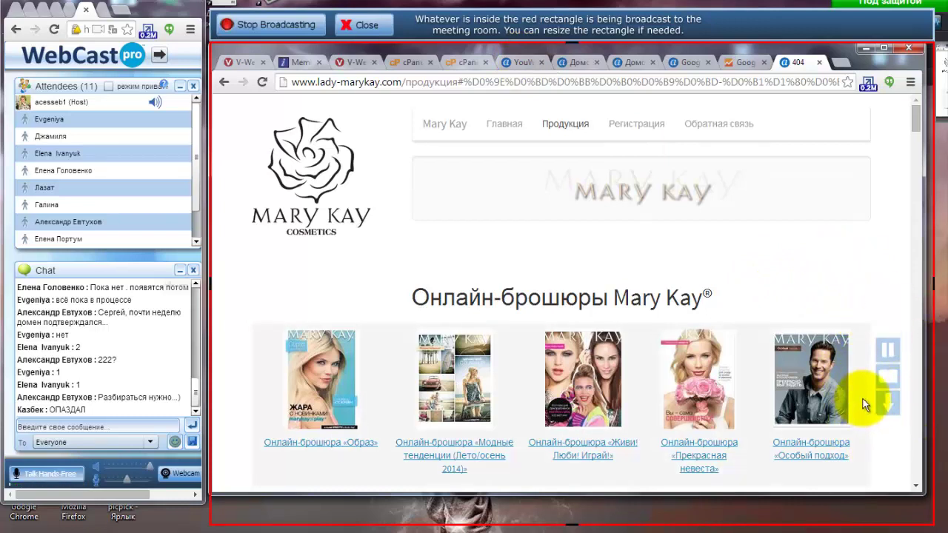
pyautogui.moveTo(891, 61); pyautogui.dragTo(895, 62)
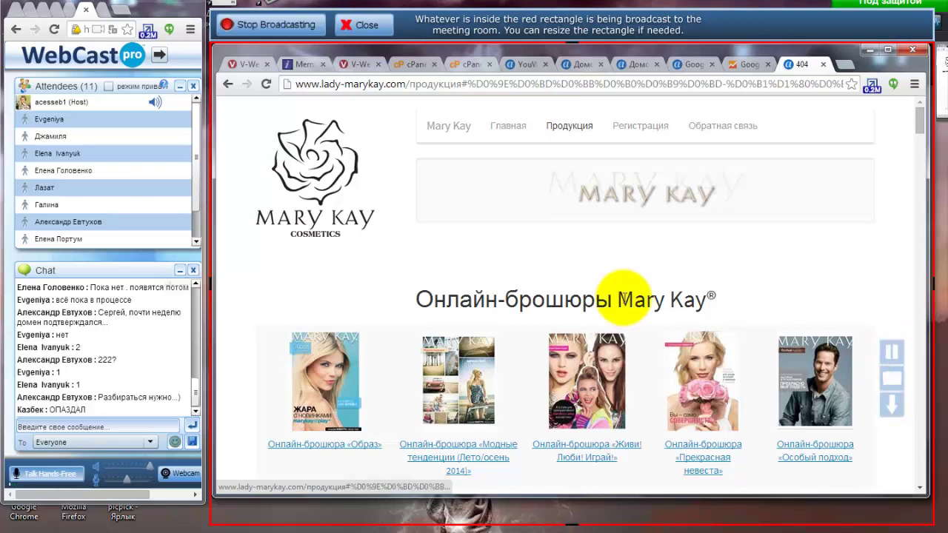
pyautogui.click(579, 64)
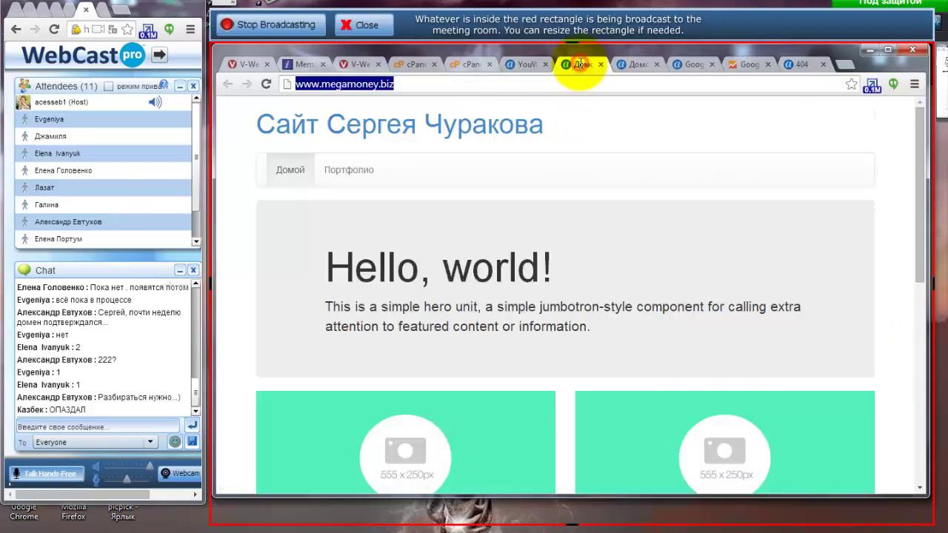
pyautogui.click(527, 66)
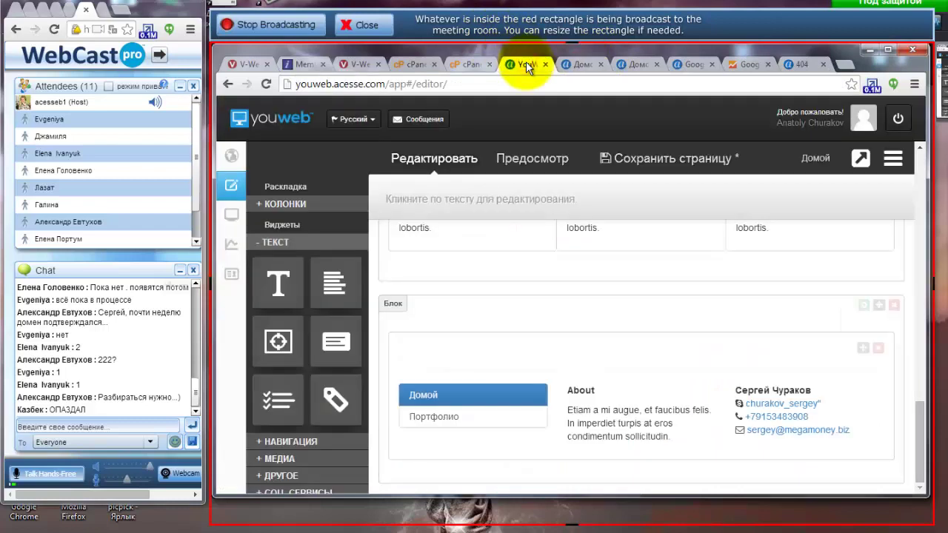